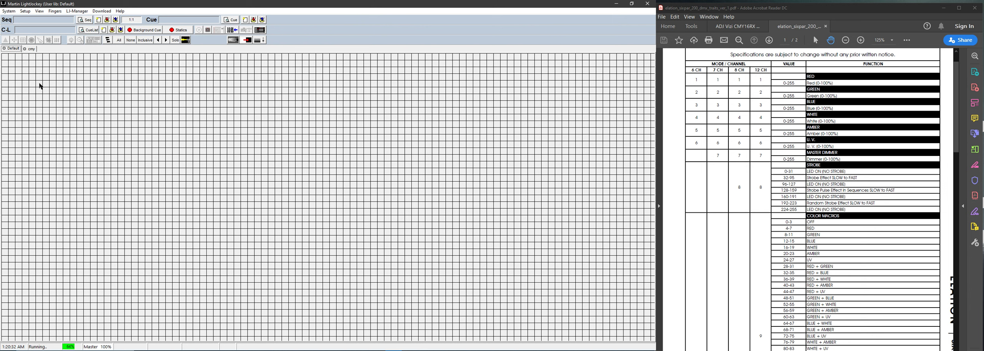
Step: Add the User Definable Generic Fixture 2 profile to the fixture list as USER2
{"action": "left_click", "coordinate": [25, 11]}
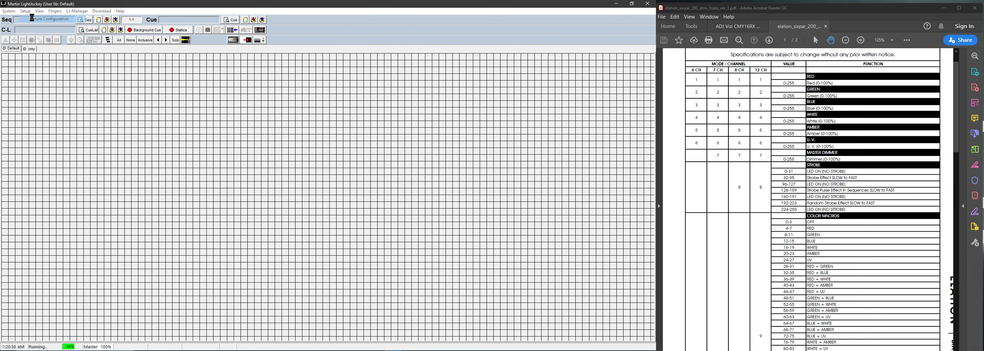
{"action": "left_click", "coordinate": [33, 20]}
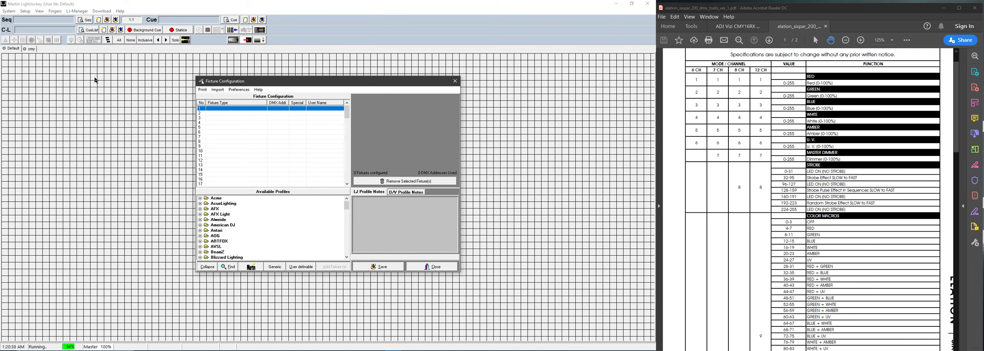
{"action": "scroll", "coordinate": [225, 223], "scroll_direction": "down", "scroll_amount": 15}
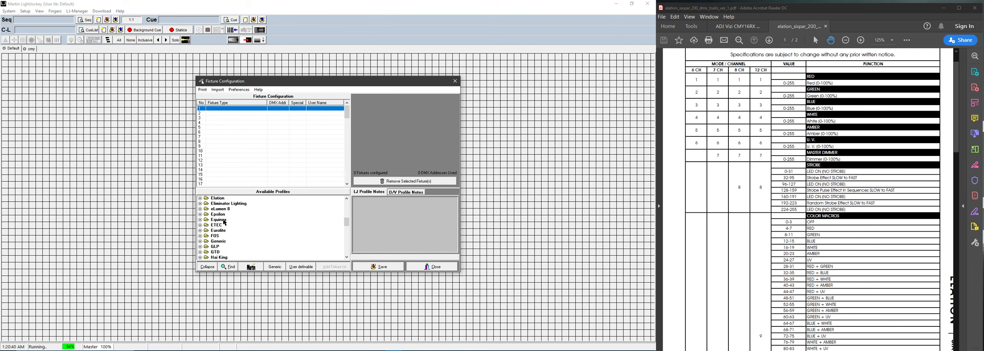
{"action": "scroll", "coordinate": [225, 222], "scroll_direction": "down", "scroll_amount": 10}
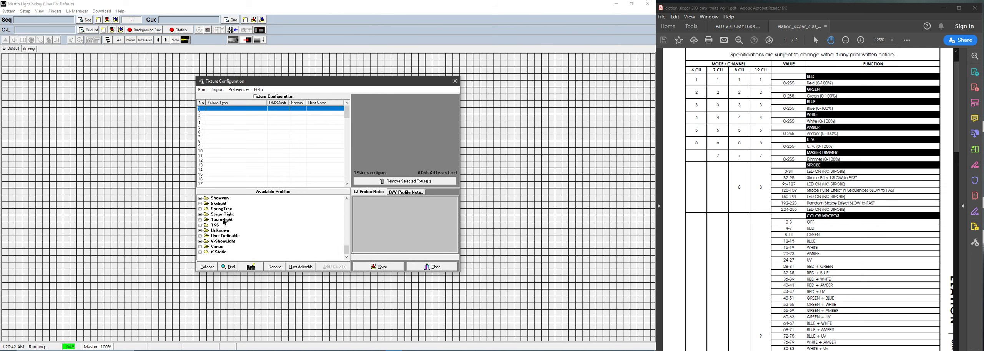
{"action": "left_click", "coordinate": [201, 236]}
{"action": "left_click", "coordinate": [244, 248]}
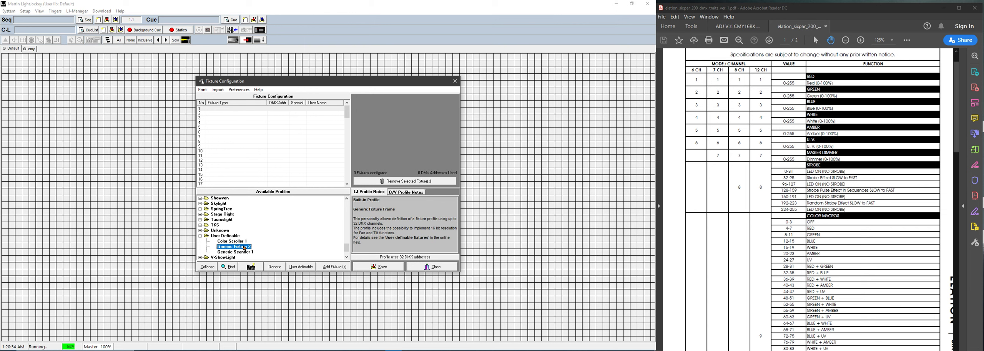
{"action": "left_click", "coordinate": [248, 251]}
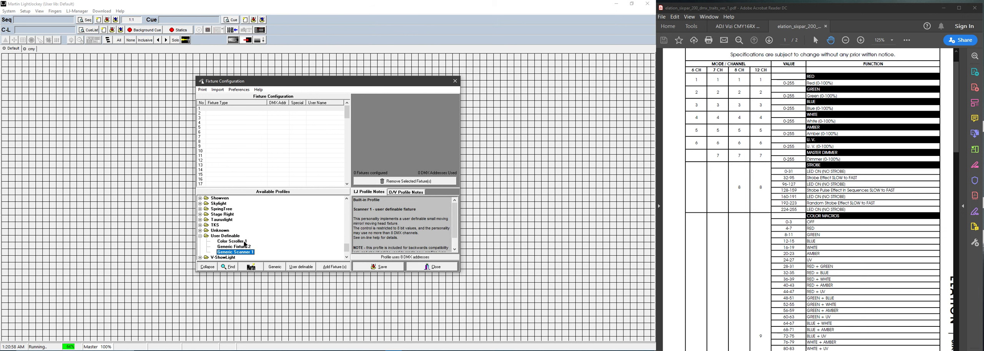
{"action": "left_click", "coordinate": [245, 247]}
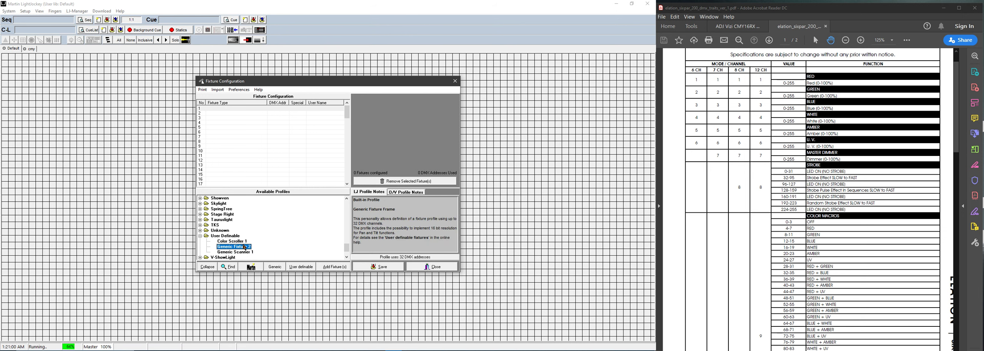
{"action": "left_click_drag", "start_coordinate": [243, 249], "coordinate": [246, 127]}
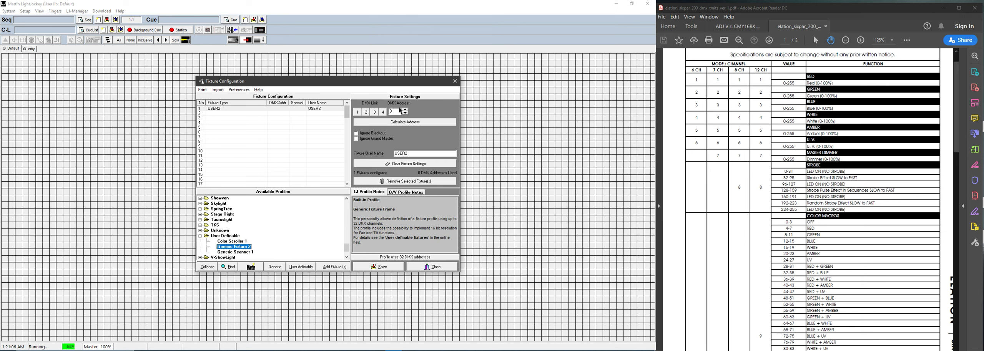
Step: Set USER2's DMX address to 1:001 and save the fixture configuration, confirming the prompts
{"action": "left_click", "coordinate": [405, 110]}
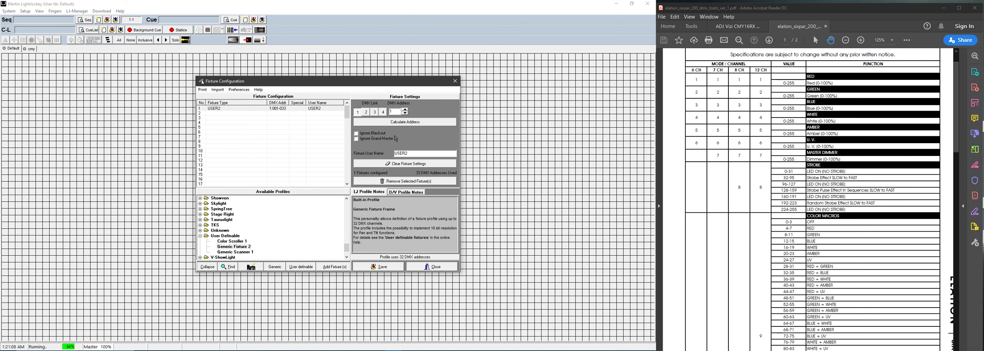
{"action": "left_click", "coordinate": [383, 270]}
{"action": "left_click", "coordinate": [301, 197]}
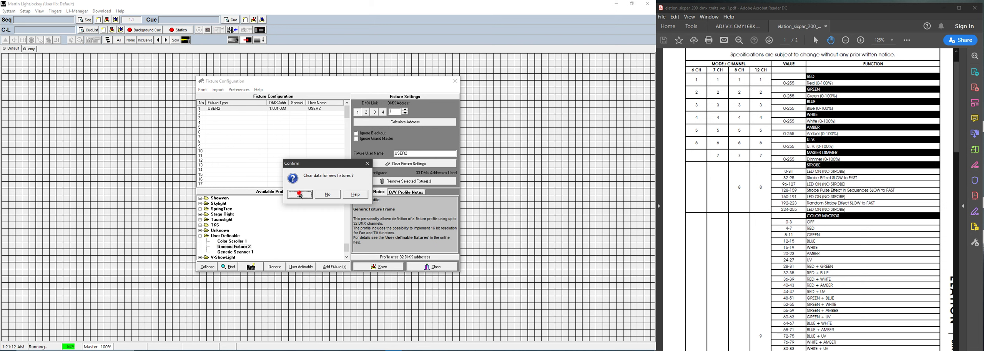
{"action": "left_click", "coordinate": [316, 202]}
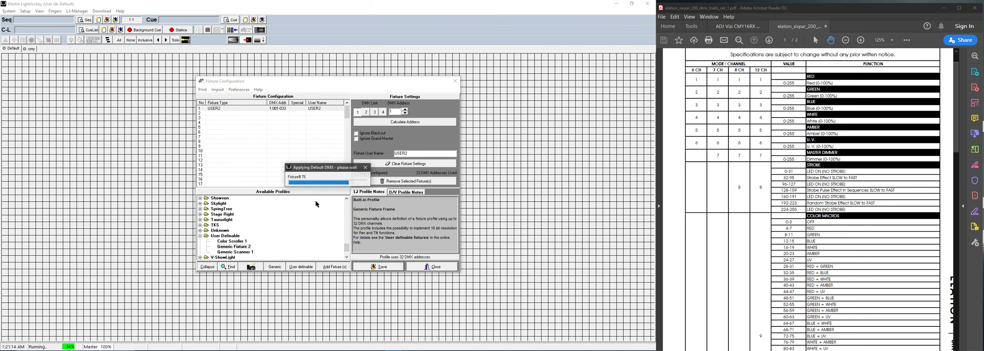
{"action": "left_click", "coordinate": [440, 267]}
Step: Place the unassigned USER2 fixture onto the fixture grid and select it
{"action": "left_click", "coordinate": [359, 151]}
{"action": "left_click_drag", "start_coordinate": [359, 151], "coordinate": [204, 239]}
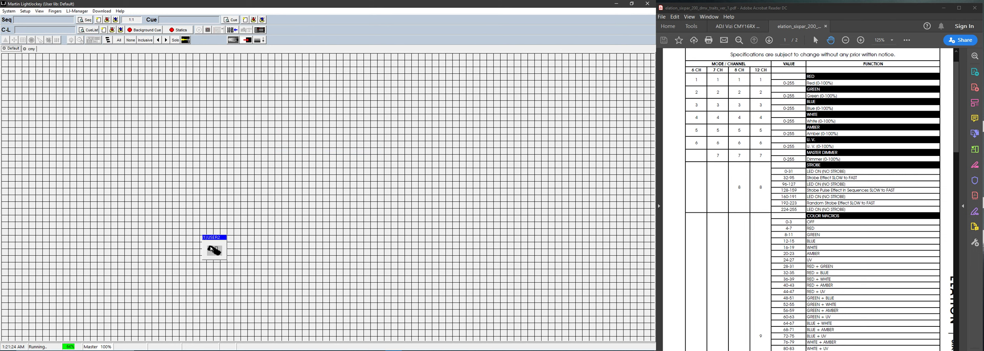
{"action": "left_click", "coordinate": [210, 247]}
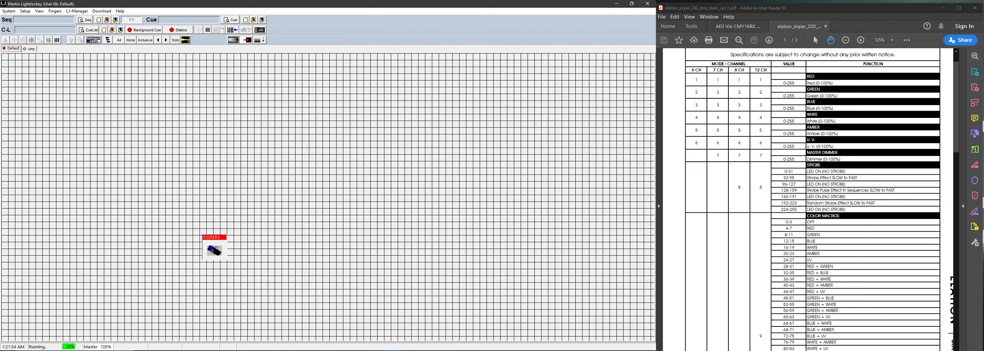
Step: Choose Define Fixture Profile for USER2 and position the Generic Fixture Profile editor
{"action": "right_click", "coordinate": [212, 250]}
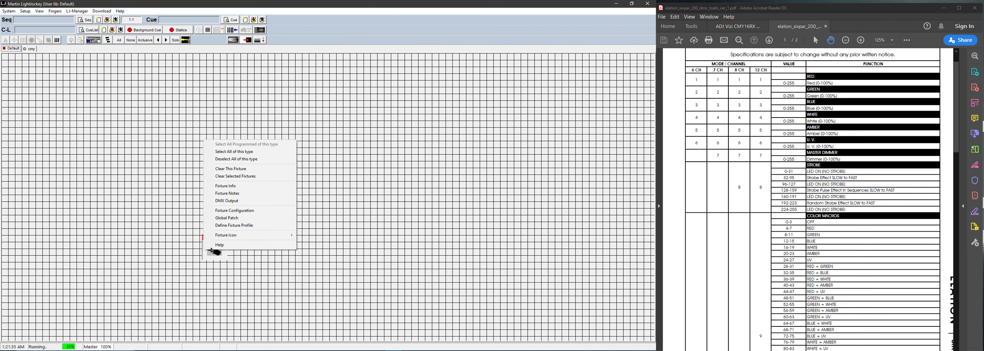
{"action": "left_click", "coordinate": [248, 227]}
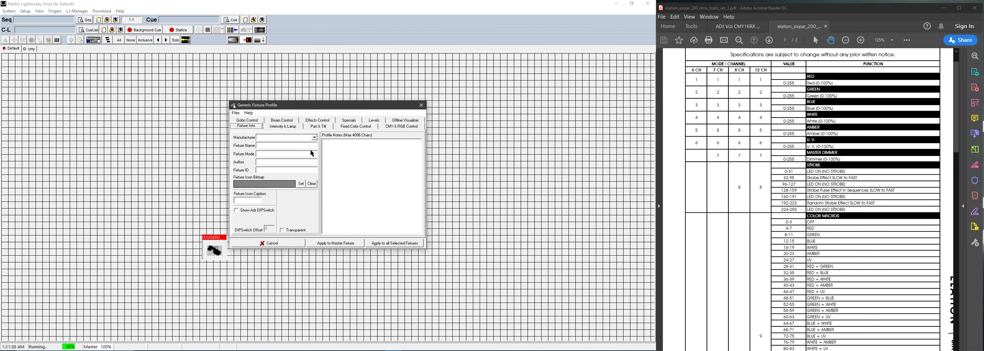
{"action": "mouse_move", "coordinate": [304, 108]}
{"action": "left_mouse_down"}
{"action": "mouse_move", "coordinate": [363, 114]}
{"action": "mouse_move", "coordinate": [319, 110]}
{"action": "left_mouse_up"}
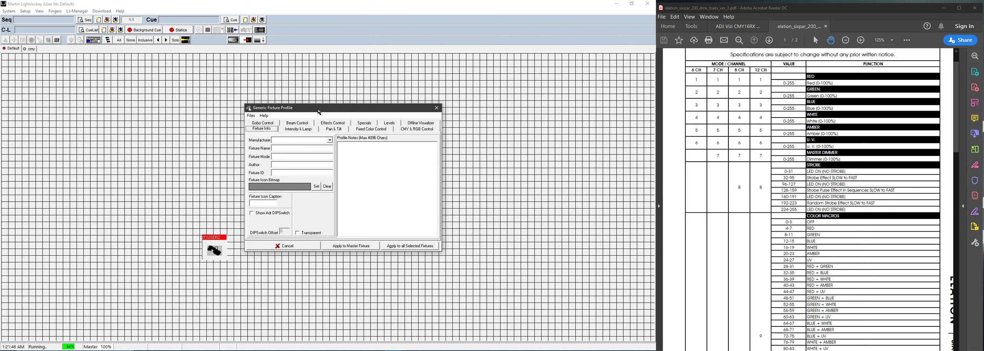
{"action": "left_click_drag", "start_coordinate": [323, 112], "coordinate": [326, 112]}
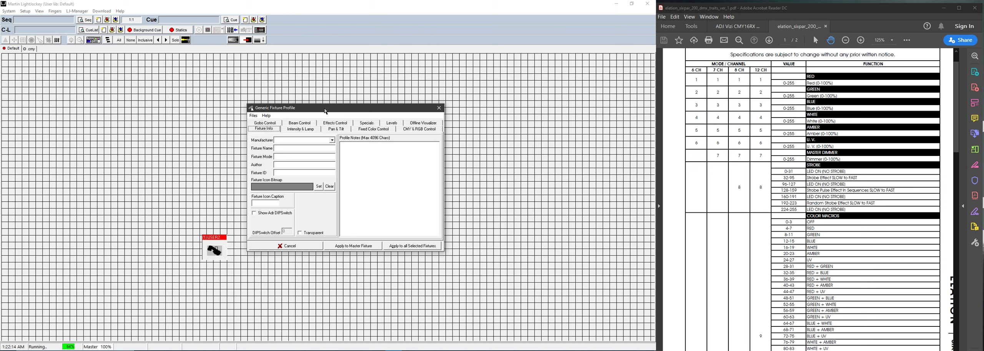
{"action": "left_click_drag", "start_coordinate": [328, 110], "coordinate": [331, 110]}
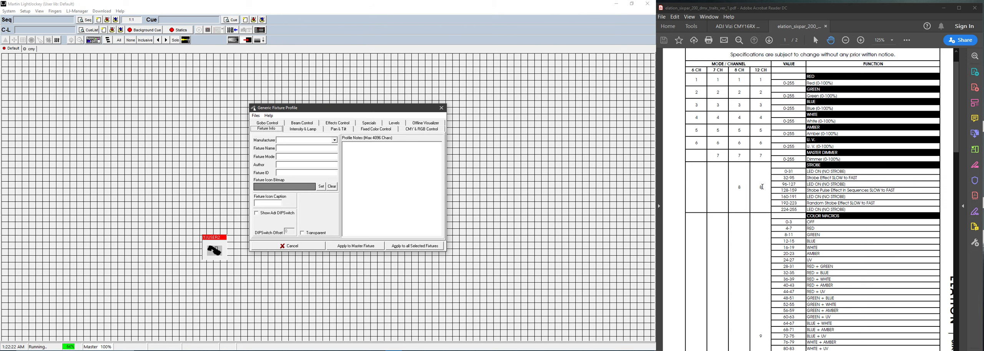
{"action": "scroll", "coordinate": [765, 192], "scroll_direction": "down", "scroll_amount": 3}
{"action": "scroll", "coordinate": [762, 187], "scroll_direction": "up", "scroll_amount": 4}
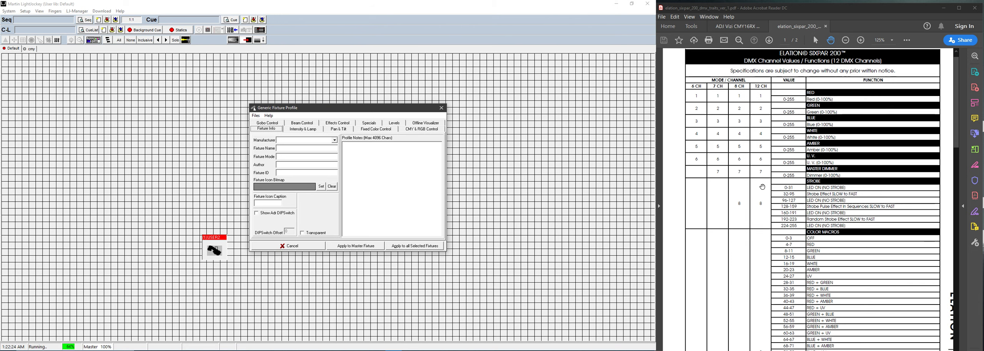
{"action": "scroll", "coordinate": [763, 187], "scroll_direction": "down", "scroll_amount": 1}
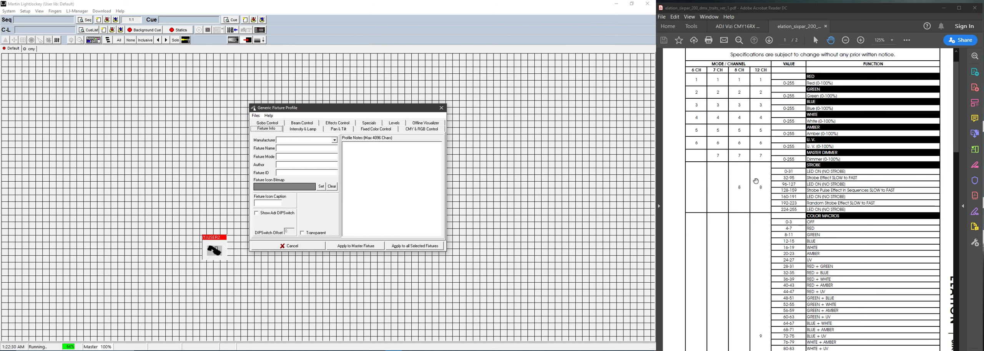
{"action": "scroll", "coordinate": [756, 181], "scroll_direction": "down", "scroll_amount": 3}
{"action": "scroll", "coordinate": [756, 180], "scroll_direction": "down", "scroll_amount": 15}
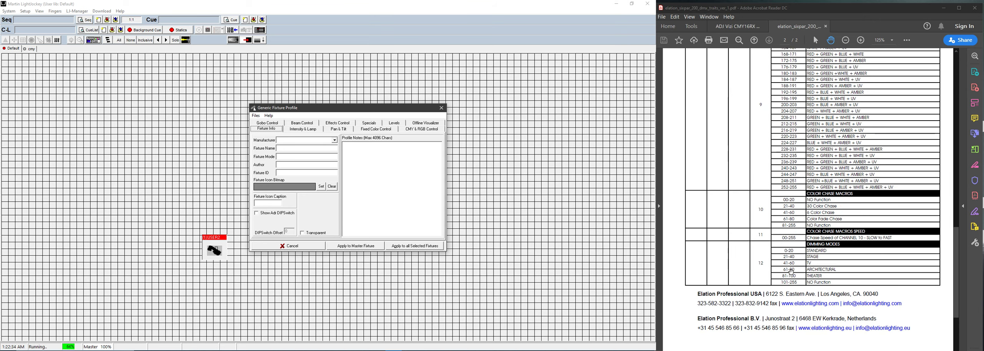
{"action": "scroll", "coordinate": [791, 272], "scroll_direction": "up", "scroll_amount": 5}
{"action": "scroll", "coordinate": [791, 272], "scroll_direction": "up", "scroll_amount": 20}
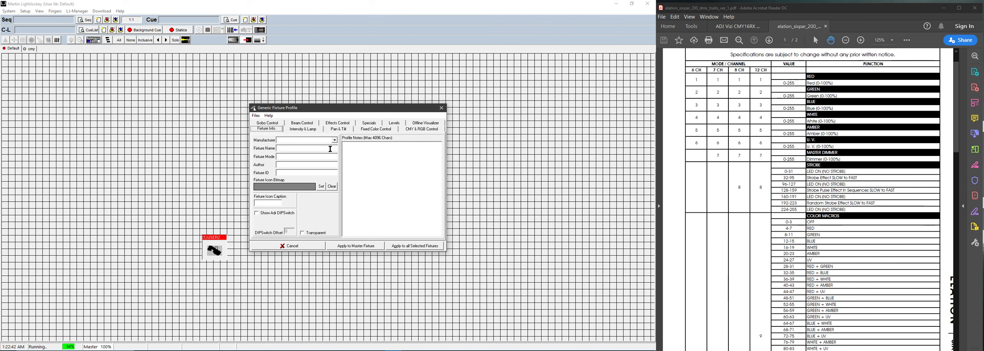
Step: Set the manufacturer to Elation and the fixture name to 'SixPar 200 IP'
{"action": "left_click", "coordinate": [335, 140]}
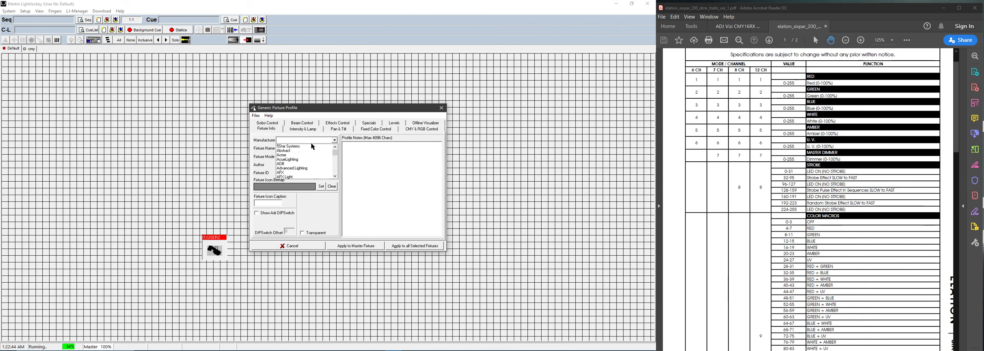
{"action": "scroll", "coordinate": [300, 155], "scroll_direction": "down", "scroll_amount": 3}
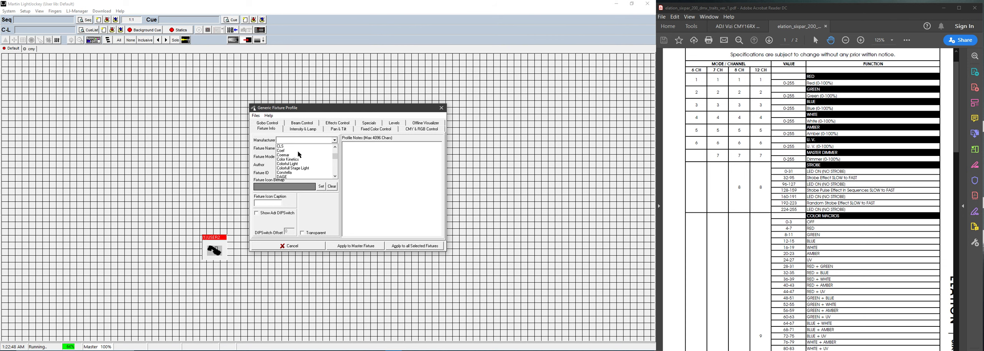
{"action": "scroll", "coordinate": [299, 155], "scroll_direction": "down", "scroll_amount": 5}
{"action": "left_click", "coordinate": [299, 155]}
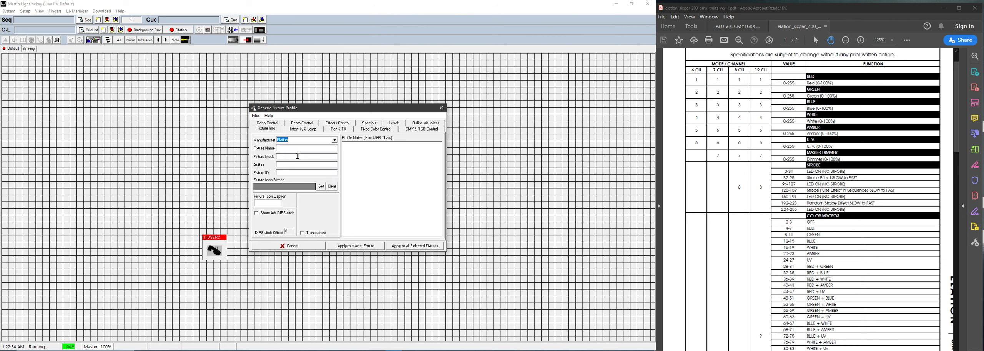
{"action": "left_click", "coordinate": [286, 149]}
{"action": "type", "text": "SixPar 200 IP"}
{"action": "left_click", "coordinate": [285, 166]}
{"action": "left_click", "coordinate": [321, 187]}
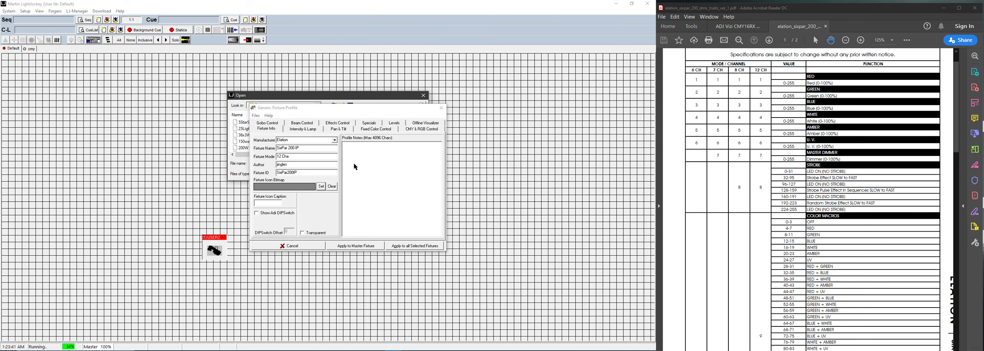
{"action": "left_click_drag", "start_coordinate": [333, 101], "coordinate": [152, 104]}
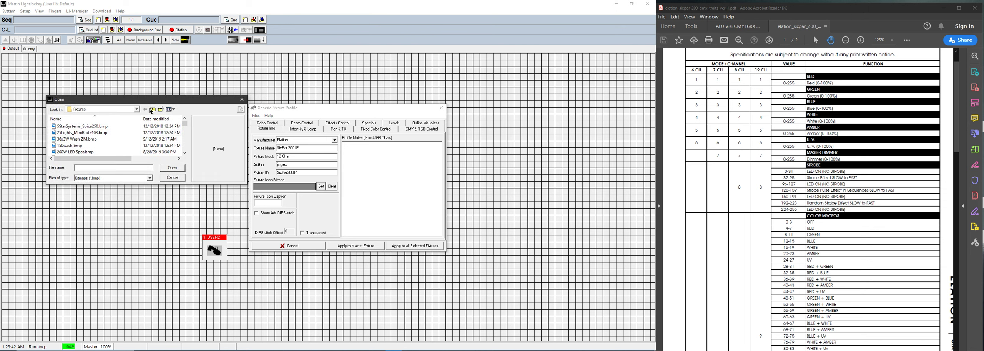
{"action": "left_click", "coordinate": [92, 146]}
{"action": "scroll", "coordinate": [92, 148], "scroll_direction": "down", "scroll_amount": 1}
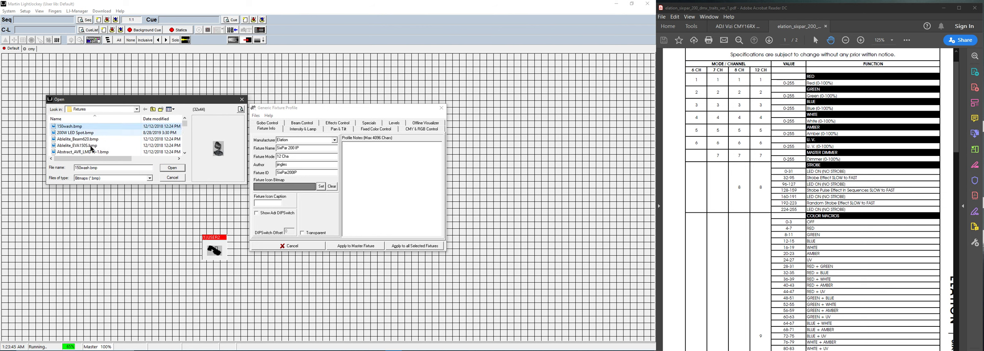
{"action": "left_click", "coordinate": [91, 146]}
{"action": "scroll", "coordinate": [91, 149], "scroll_direction": "down", "scroll_amount": 2}
{"action": "left_click", "coordinate": [92, 152]}
{"action": "scroll", "coordinate": [184, 124], "scroll_direction": "down", "scroll_amount": 3}
{"action": "mouse_move", "coordinate": [185, 129]}
{"action": "left_mouse_down"}
{"action": "mouse_move", "coordinate": [186, 148]}
{"action": "mouse_move", "coordinate": [186, 122]}
{"action": "left_mouse_up"}
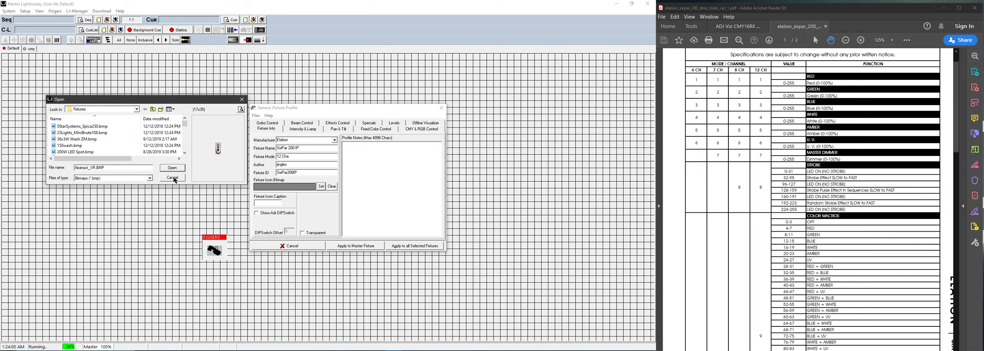
{"action": "left_click", "coordinate": [174, 178]}
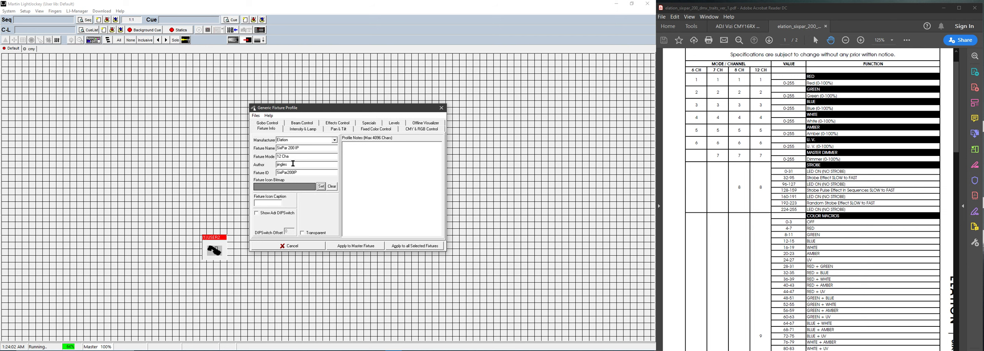
Step: Fill in the author's name and set the icon caption to SixPar200
{"action": "left_click", "coordinate": [293, 164]}
{"action": "type", "text": "J"}
{"action": "left_click", "coordinate": [261, 201]}
Step: Write profile notes: Version 1.0, October 18th, and 'Dimmer curve via specials window'
{"action": "type", "text": "Version 1.0"}
{"action": "key", "text": "Return"}
{"action": "key", "text": "Return"}
{"action": "type", "text": "OCtob"}
{"action": "key", "text": "BackSpace"}
{"action": "key", "text": "BackSpace"}
{"action": "key", "text": "BackSpace"}
{"action": "key", "text": "BackSpace"}
{"action": "type", "text": "to"}
{"action": "type", "text": "ber, 18"}
{"action": "type", "text": "8th"}
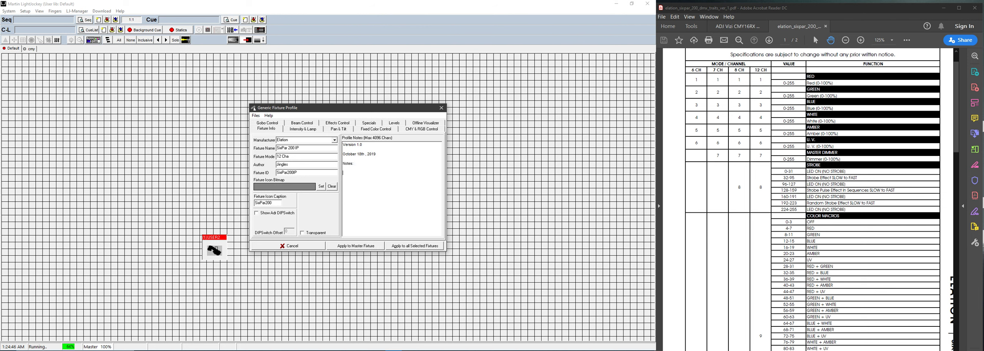
{"action": "type", "text": "spec"}
{"action": "key", "text": "BackSpace"}
{"action": "key", "text": "BackSpace"}
{"action": "key", "text": "BackSpace"}
{"action": "key", "text": "BackSpace"}
{"action": "key", "text": "BackSpace"}
{"action": "key", "text": "BackSpace"}
{"action": "key", "text": "BackSpace"}
{"action": "key", "text": "BackSpace"}
{"action": "type", "text": "Dimmer curve Via spec"}
{"action": "type", "text": "ials window via Special."}
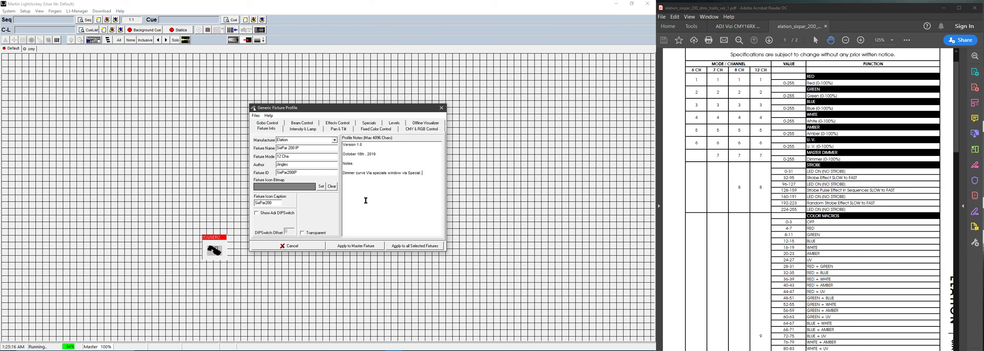
Step: Open the profile's Levels page showing its 32 channels
{"action": "left_click", "coordinate": [395, 124]}
{"action": "scroll", "coordinate": [283, 162], "scroll_direction": "down", "scroll_amount": 5}
{"action": "scroll", "coordinate": [269, 232], "scroll_direction": "up", "scroll_amount": 5}
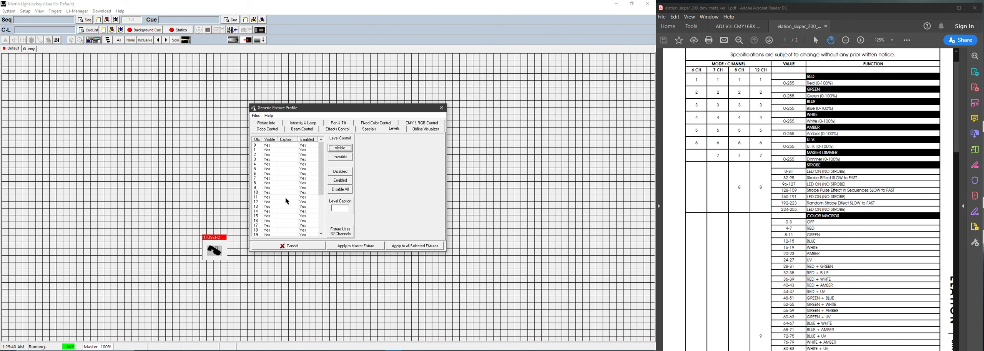
{"action": "scroll", "coordinate": [282, 175], "scroll_direction": "down", "scroll_amount": 5}
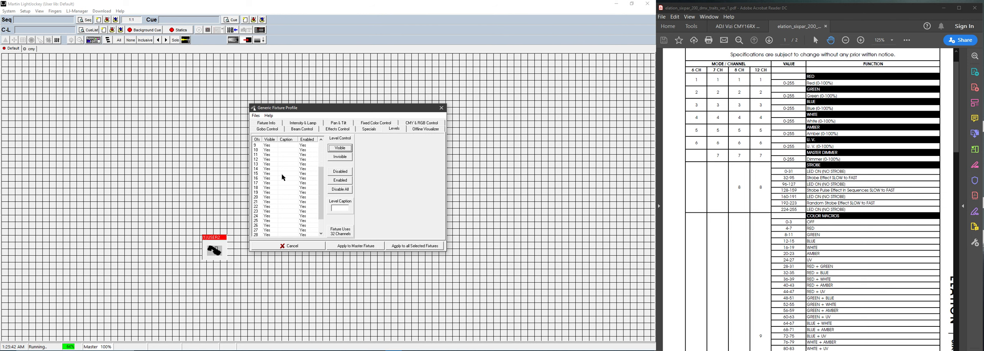
{"action": "scroll", "coordinate": [282, 175], "scroll_direction": "up", "scroll_amount": 5}
{"action": "scroll", "coordinate": [282, 175], "scroll_direction": "down", "scroll_amount": 5}
{"action": "scroll", "coordinate": [284, 178], "scroll_direction": "up", "scroll_amount": 5}
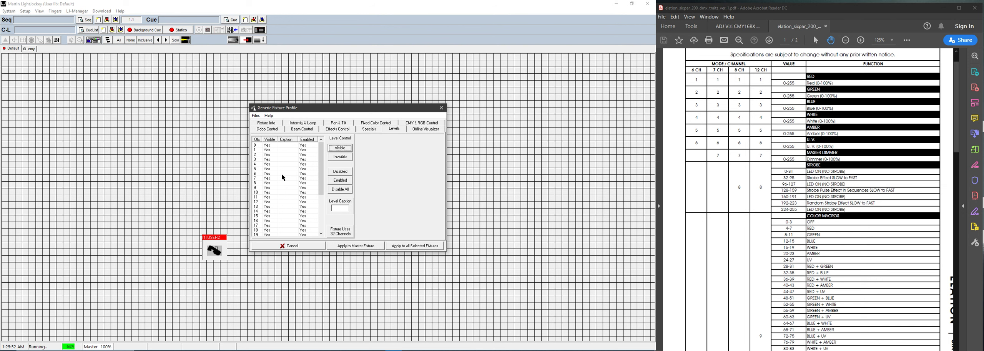
Step: Step through channels 0–6 in the levels list to inspect them
{"action": "left_click", "coordinate": [256, 146]}
{"action": "left_click", "coordinate": [257, 149]}
{"action": "left_click", "coordinate": [256, 155]}
{"action": "left_click", "coordinate": [257, 159]}
{"action": "left_click", "coordinate": [257, 165]}
{"action": "left_click", "coordinate": [257, 169]}
{"action": "left_click", "coordinate": [257, 174]}
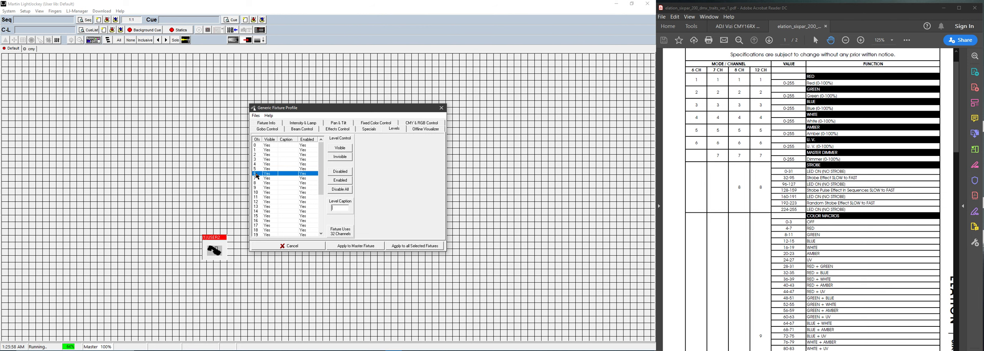
{"action": "left_click", "coordinate": [260, 146]}
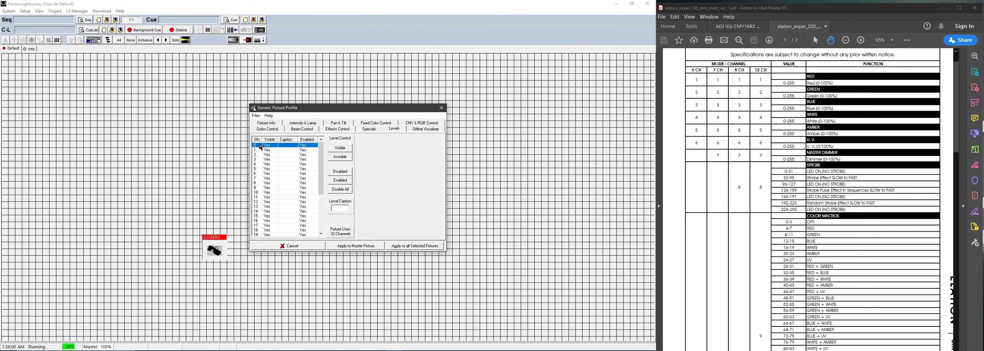
{"action": "left_click", "coordinate": [261, 151]}
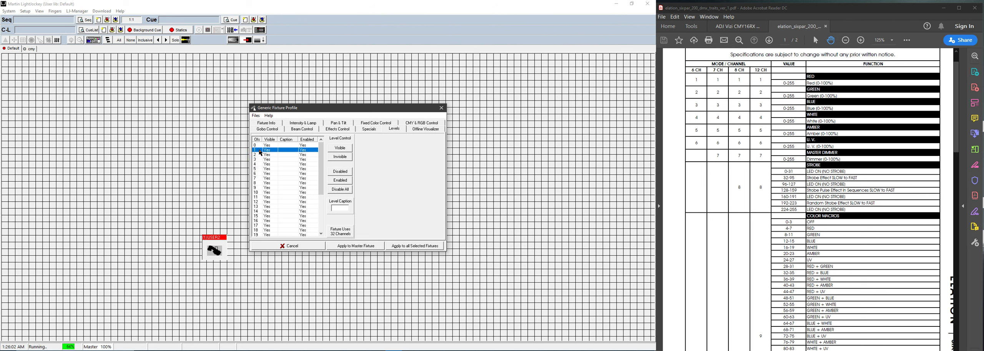
{"action": "left_click", "coordinate": [260, 155]}
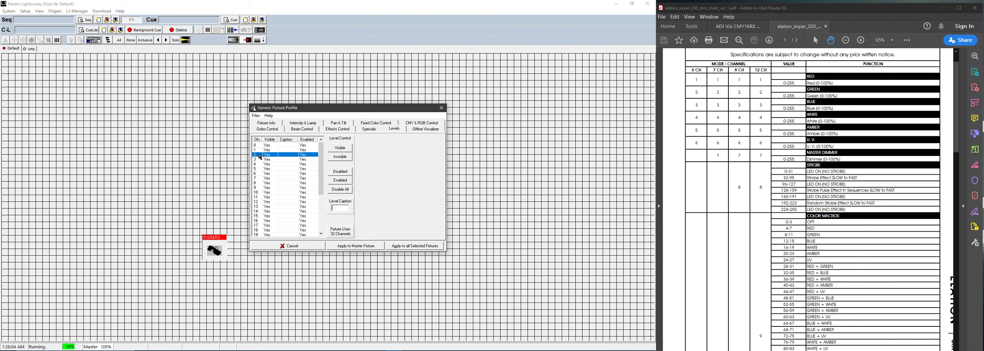
{"action": "left_click", "coordinate": [260, 159]}
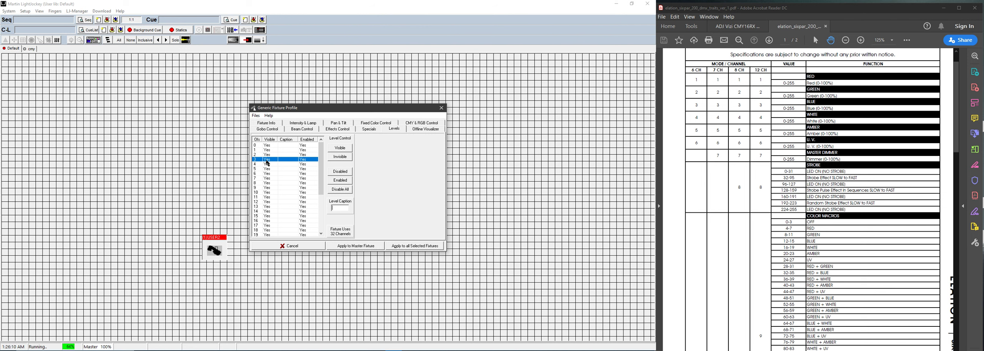
{"action": "left_click", "coordinate": [288, 145]}
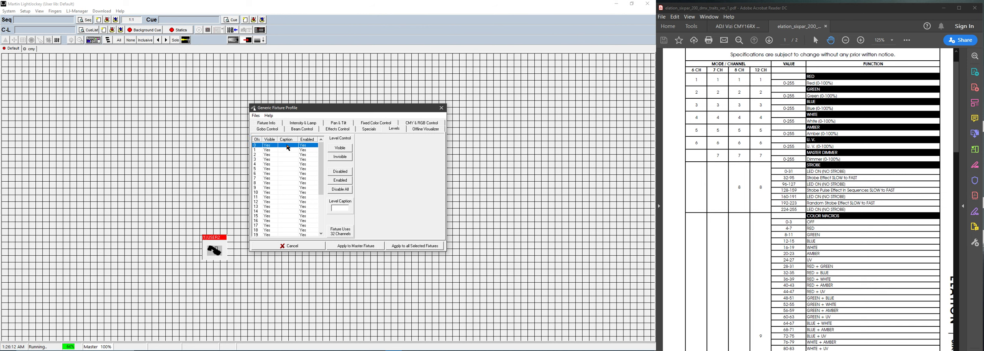
Step: Select the unused channels 12 through 31 with a Shift-click range
{"action": "scroll", "coordinate": [267, 164], "scroll_direction": "down", "scroll_amount": 2}
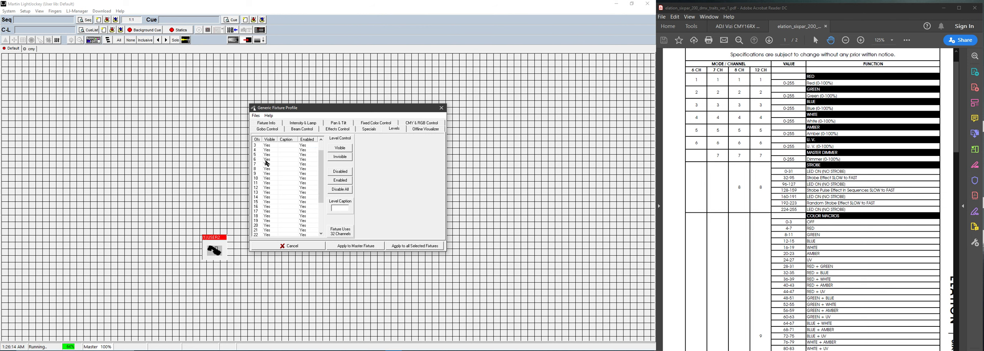
{"action": "left_click", "coordinate": [270, 170]}
{"action": "left_click", "coordinate": [269, 174]}
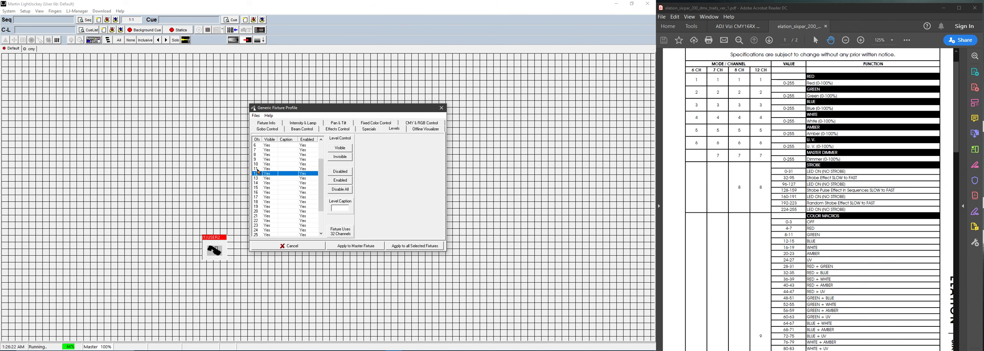
{"action": "scroll", "coordinate": [259, 170], "scroll_direction": "up", "scroll_amount": 2}
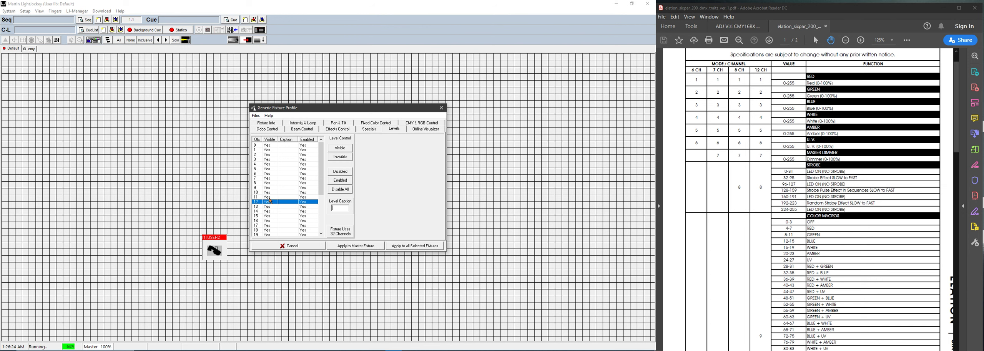
{"action": "scroll", "coordinate": [269, 199], "scroll_direction": "down", "scroll_amount": 1}
{"action": "scroll", "coordinate": [269, 192], "scroll_direction": "down", "scroll_amount": 4}
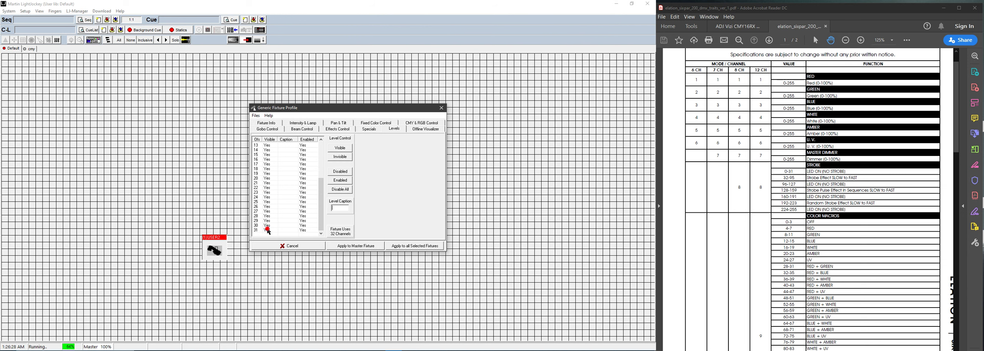
{"action": "left_click", "coordinate": [269, 232], "text": "shift"}
{"action": "scroll", "coordinate": [269, 232], "scroll_direction": "up", "scroll_amount": 5}
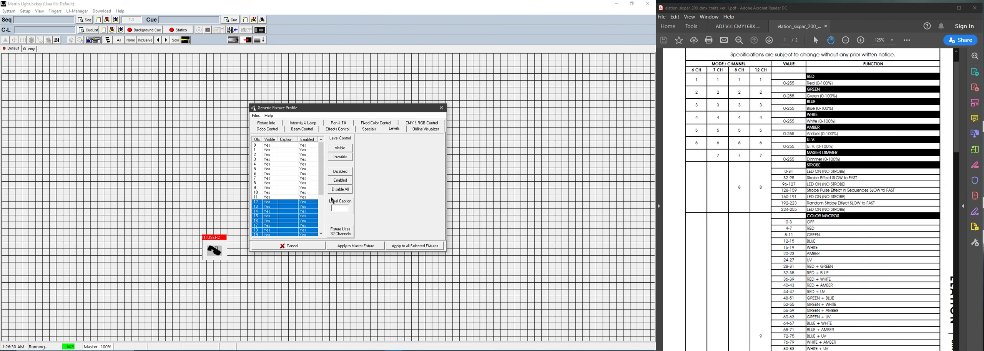
Step: Disable channels 12–31 and caption channels 0–2 Red, Green and Blue
{"action": "left_click", "coordinate": [340, 171]}
{"action": "left_click", "coordinate": [284, 146]}
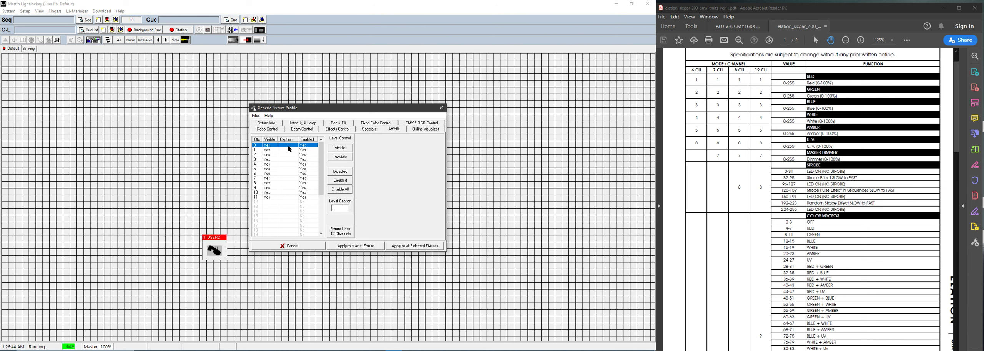
{"action": "key", "text": "Return"}
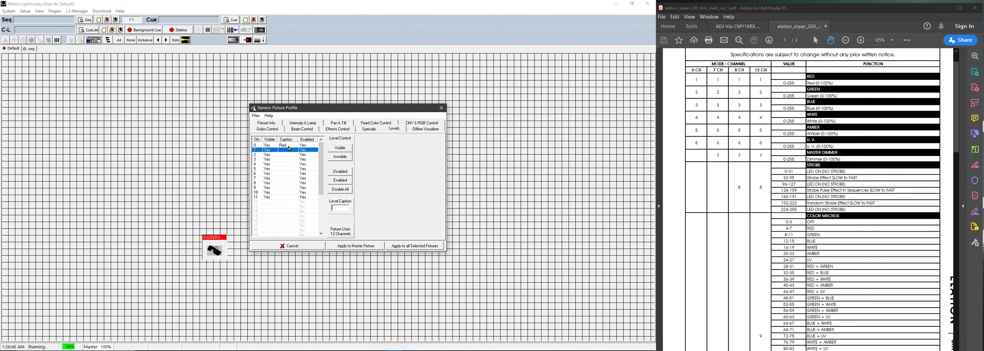
{"action": "key", "text": "Return"}
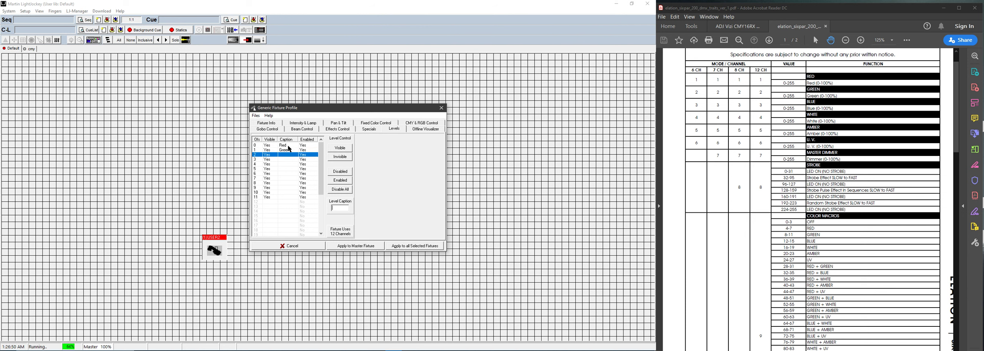
{"action": "key", "text": "Return"}
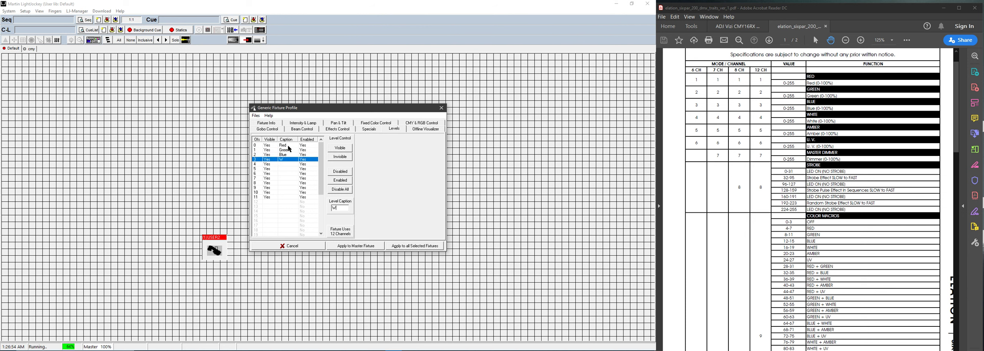
Step: Caption channels 3–8 White, Amber, UV, Int, Strob and ClrMa
{"action": "key", "text": "Return"}
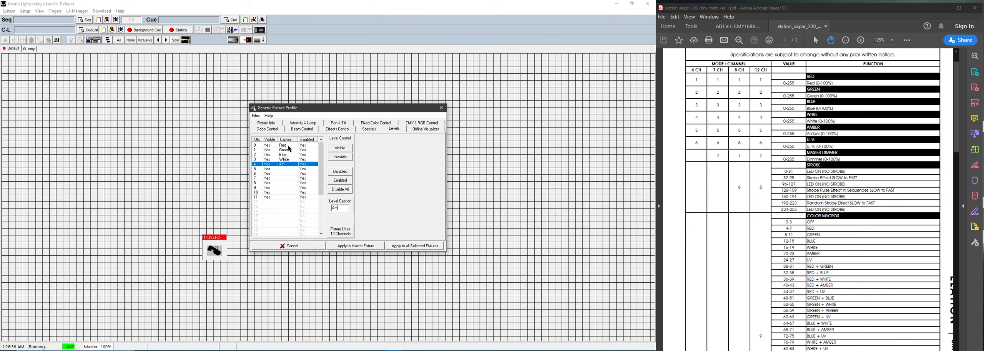
{"action": "key", "text": "Return"}
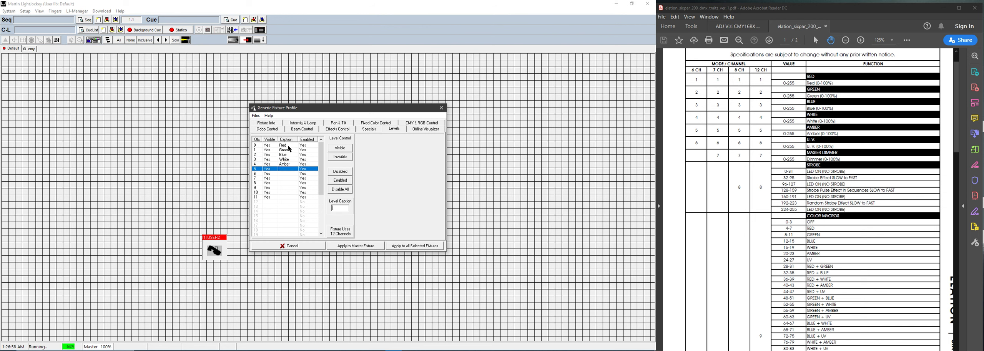
{"action": "key", "text": "Return"}
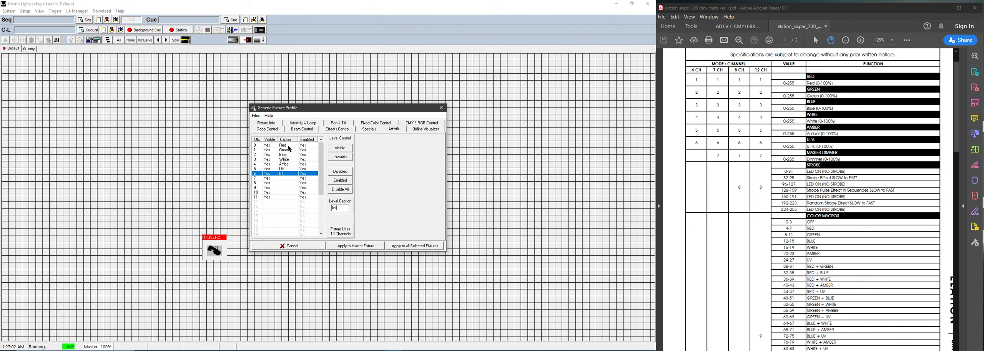
{"action": "key", "text": "Return"}
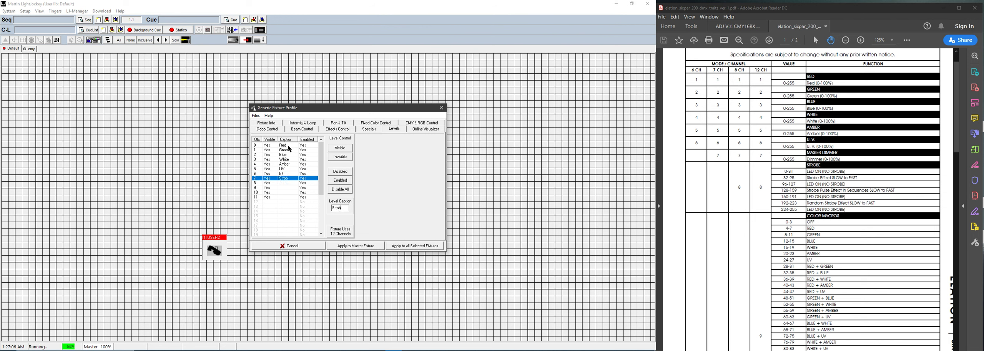
{"action": "key", "text": "Return"}
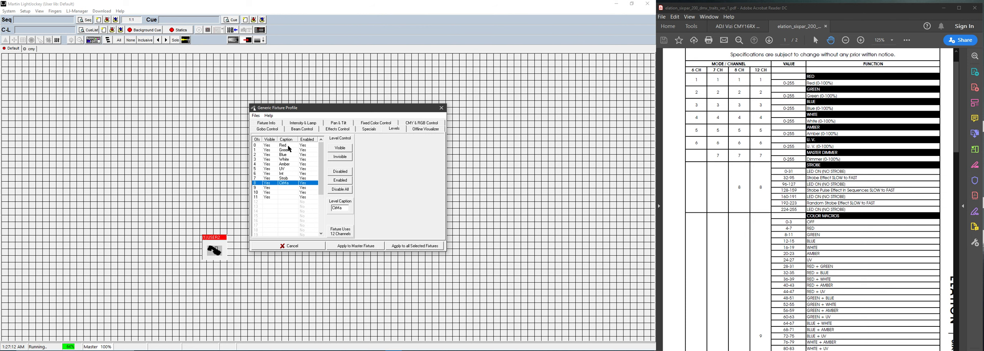
{"action": "key", "text": "Return"}
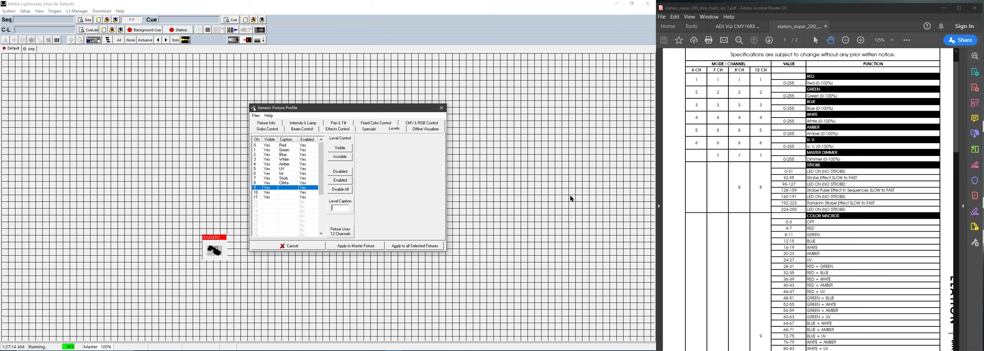
Step: Caption channels 9–11 ClrCh, ChSp and DimCu
{"action": "scroll", "coordinate": [826, 219], "scroll_direction": "down", "scroll_amount": 10}
{"action": "scroll", "coordinate": [826, 219], "scroll_direction": "down", "scroll_amount": 8}
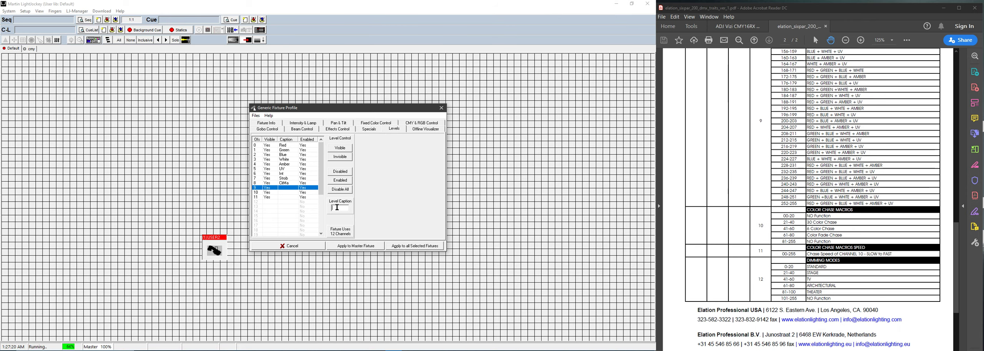
{"action": "type", "text": "CH"}
{"action": "key", "text": "Return"}
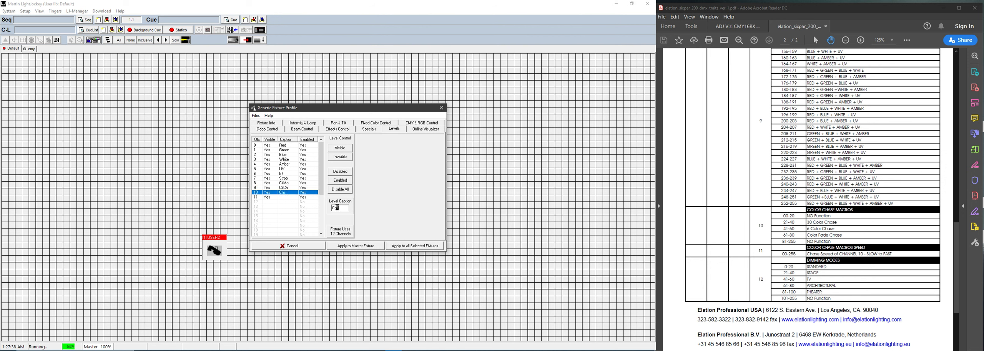
{"action": "type", "text": "ChSp"}
{"action": "key", "text": "Return"}
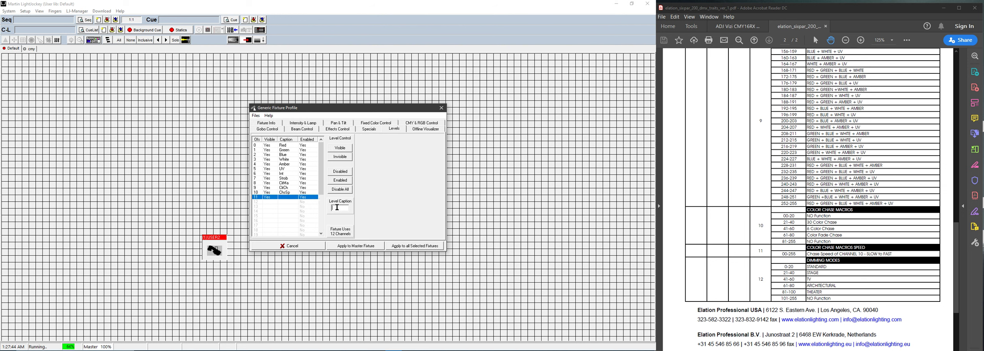
{"action": "type", "text": "DimCu"}
{"action": "key", "text": "Return"}
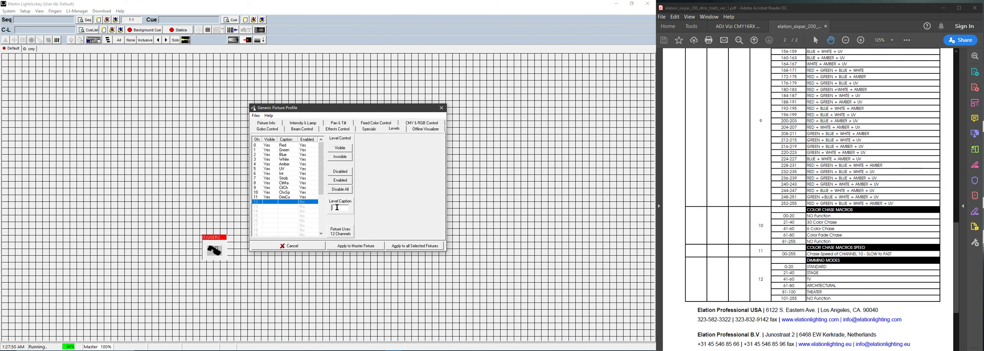
Step: Review the captions, apply the channel setup to the master fixture, and return to Fixture Info
{"action": "left_click", "coordinate": [285, 146]}
{"action": "left_click", "coordinate": [284, 151]}
{"action": "left_click", "coordinate": [284, 159]}
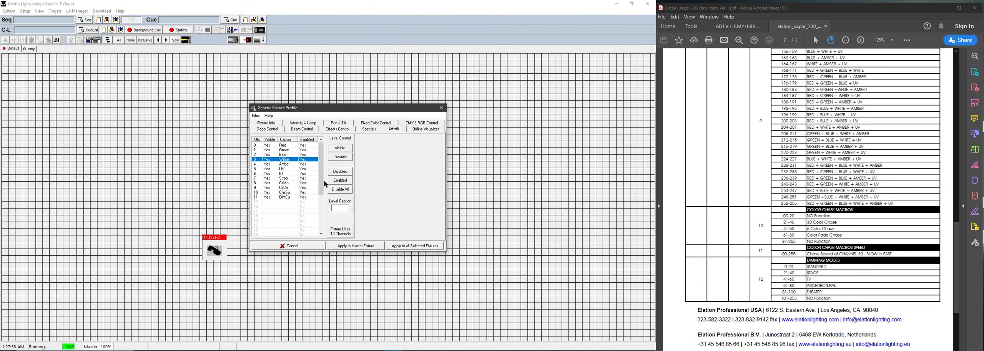
{"action": "left_click", "coordinate": [369, 249]}
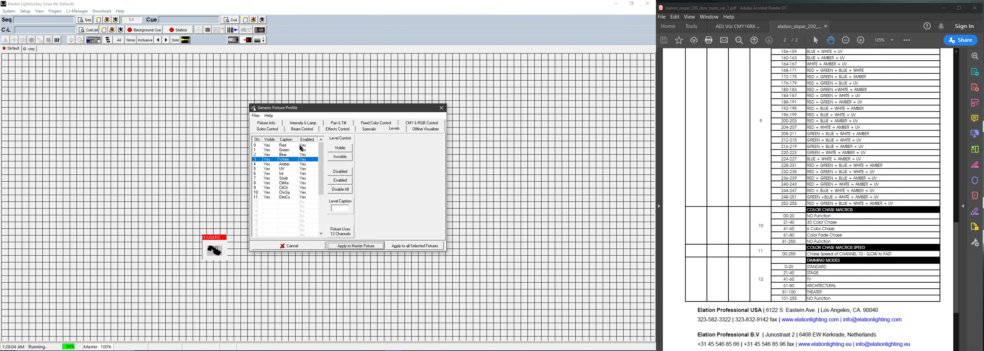
{"action": "left_click", "coordinate": [267, 123]}
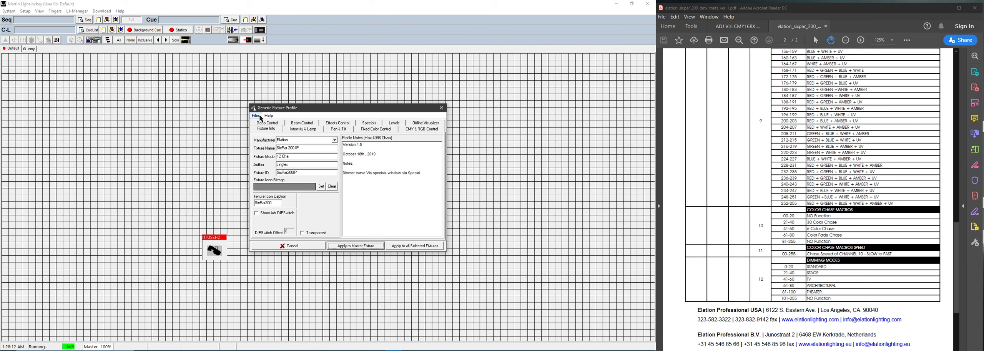
Step: Save the profile as a new 'Six Par 2…' file in the UserFixtures folder
{"action": "left_click", "coordinate": [261, 116]}
{"action": "left_click", "coordinate": [271, 141]}
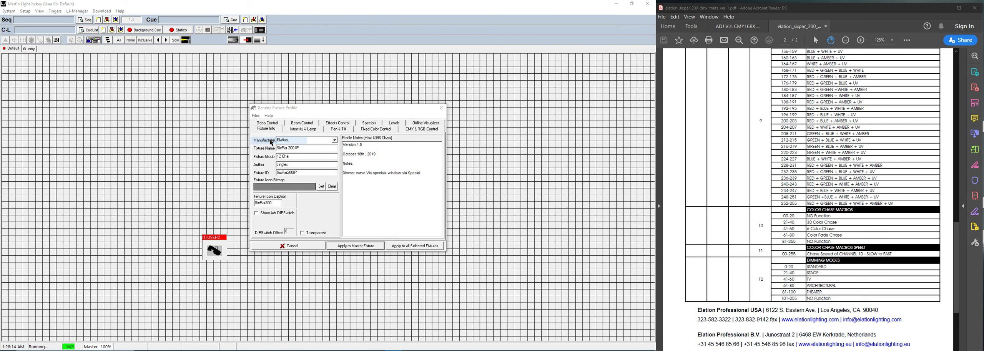
{"action": "mouse_move", "coordinate": [345, 97]}
{"action": "left_mouse_down"}
{"action": "mouse_move", "coordinate": [176, 111]}
{"action": "mouse_move", "coordinate": [184, 115]}
{"action": "left_mouse_up"}
{"action": "left_click", "coordinate": [165, 181]}
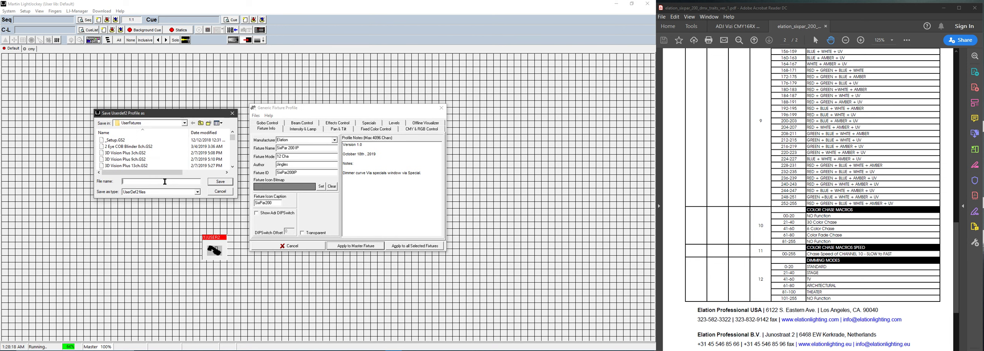
{"action": "type", "text": "Six"}
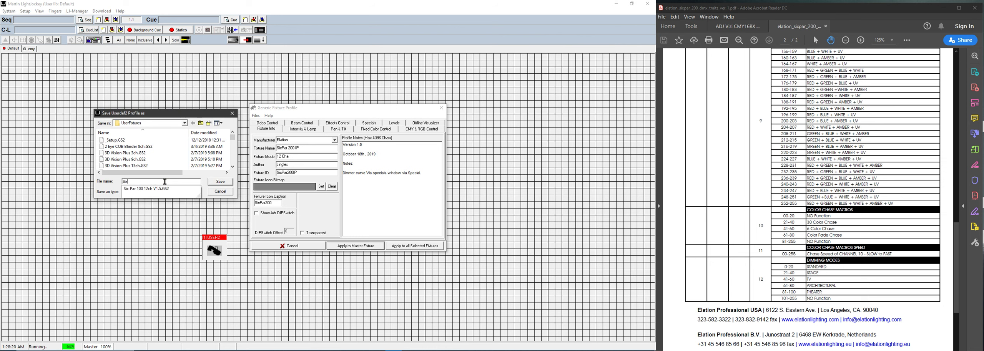
{"action": "type", "text": " Par 200 IP 12cha"}
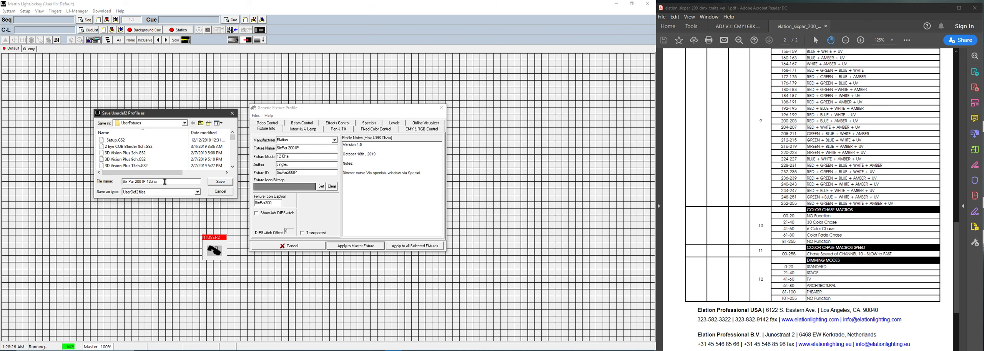
{"action": "left_click", "coordinate": [218, 184]}
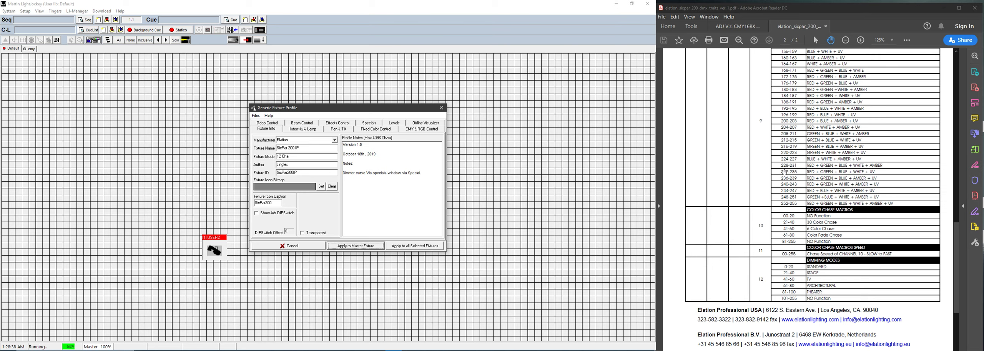
Step: On the CMY & RGB Control page, enable RGB control with hue, saturation and value
{"action": "scroll", "coordinate": [812, 170], "scroll_direction": "up", "scroll_amount": 10}
{"action": "scroll", "coordinate": [812, 169], "scroll_direction": "up", "scroll_amount": 10}
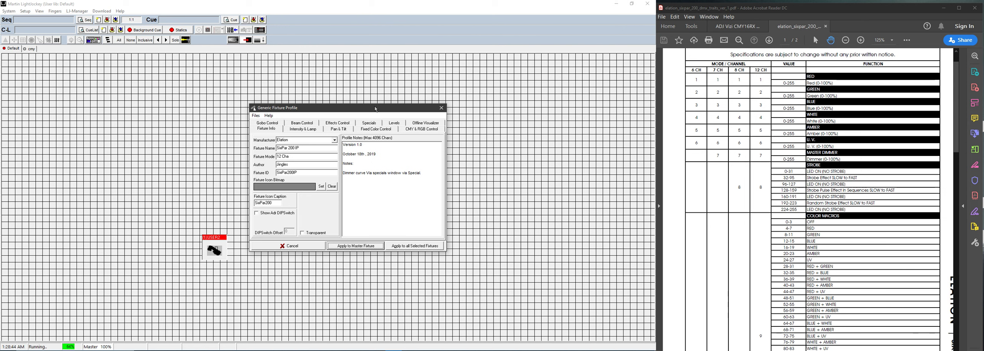
{"action": "left_click", "coordinate": [414, 131]}
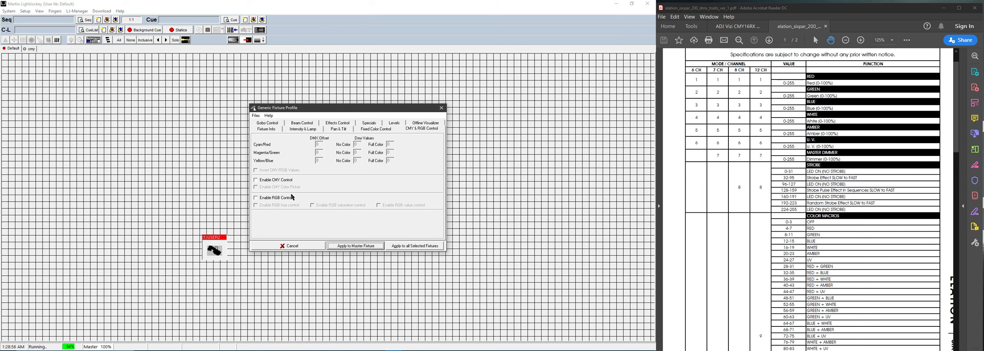
{"action": "left_click", "coordinate": [281, 198]}
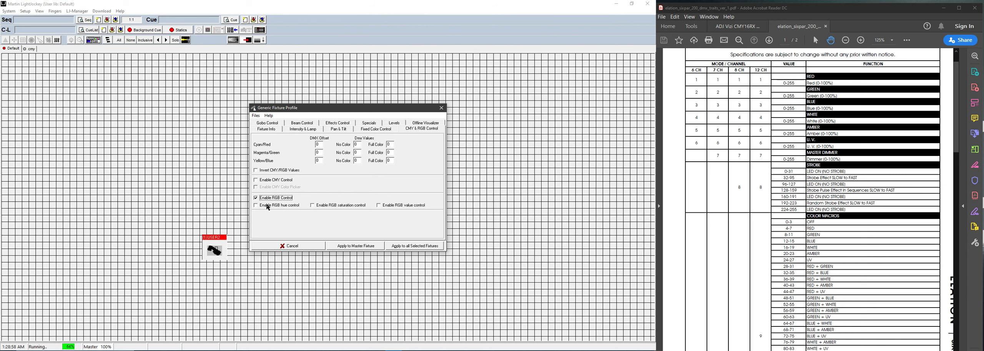
{"action": "left_click", "coordinate": [269, 206]}
{"action": "left_click", "coordinate": [337, 206]}
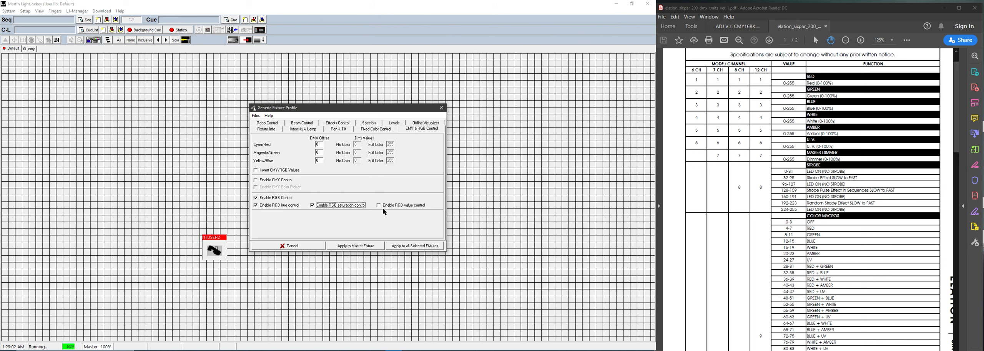
{"action": "left_click", "coordinate": [395, 207]}
Step: Set the Magenta/Green offset to 1 and apply the profile to the master fixture
{"action": "left_click", "coordinate": [319, 153]}
{"action": "type", "text": "1"}
{"action": "key", "text": "Tab"}
{"action": "left_click", "coordinate": [356, 246]}
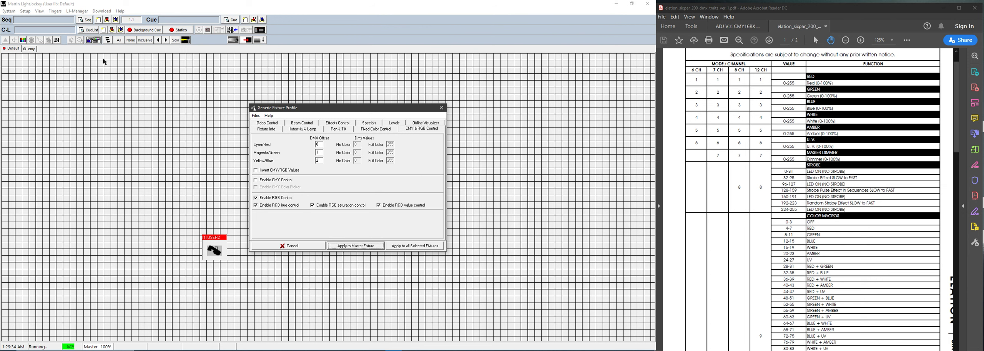
Step: Open the Colors window and the DMX Output Monitor, then test a blue hue
{"action": "left_click", "coordinate": [94, 40]}
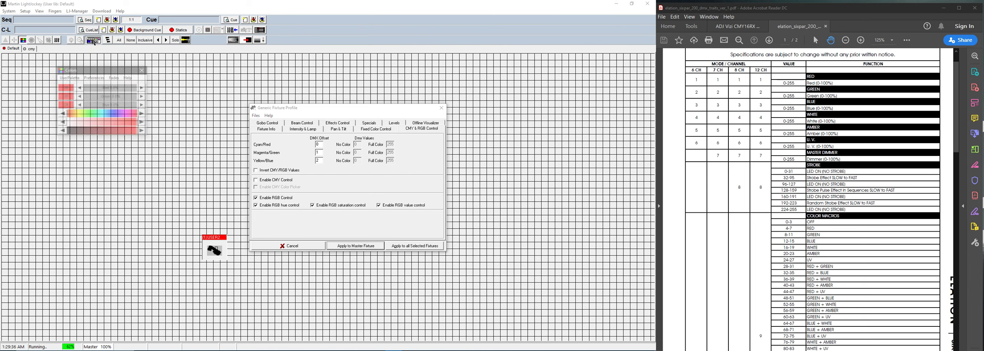
{"action": "left_click_drag", "start_coordinate": [98, 73], "coordinate": [166, 128]}
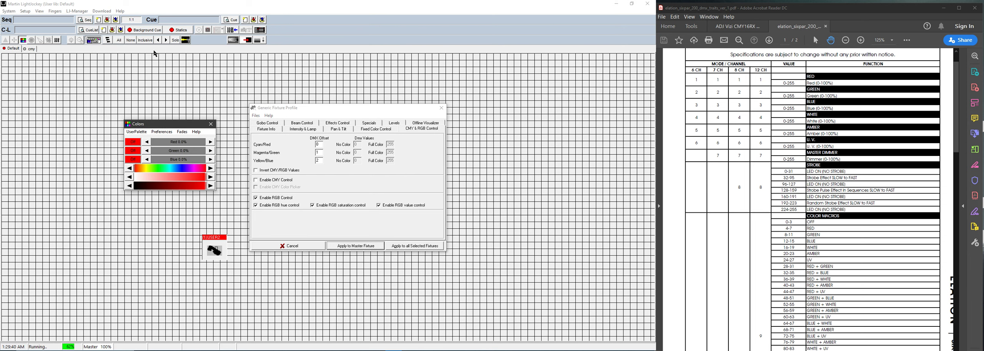
{"action": "left_click", "coordinate": [39, 11]}
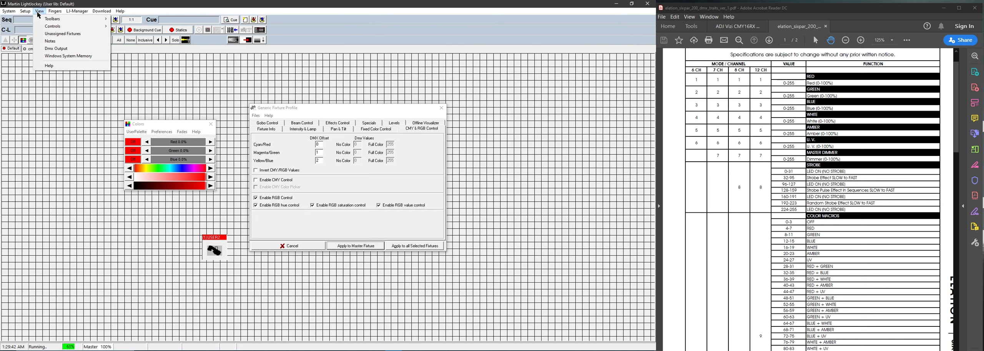
{"action": "left_click", "coordinate": [55, 49]}
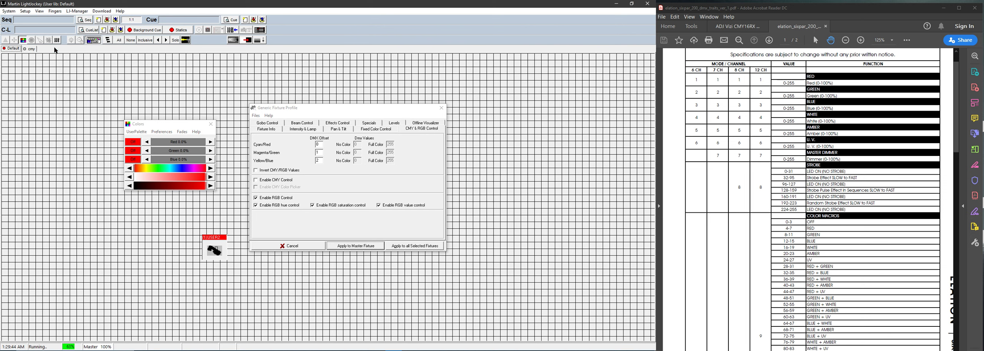
{"action": "left_click_drag", "start_coordinate": [409, 23], "coordinate": [419, 30]}
{"action": "left_click_drag", "start_coordinate": [166, 170], "coordinate": [152, 151]}
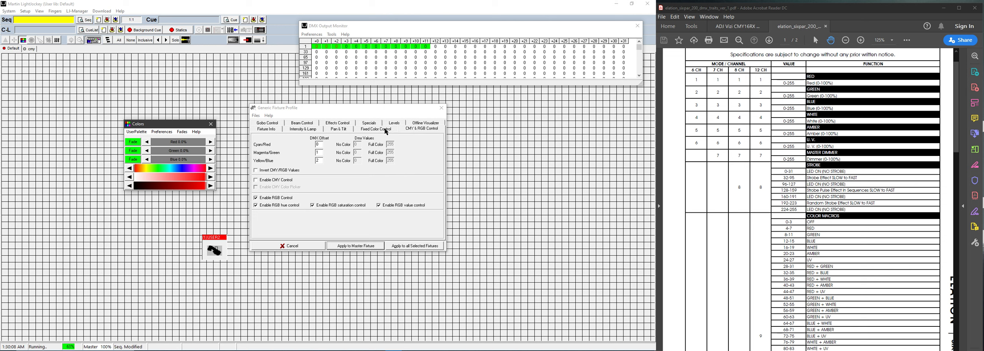
Step: Enable fixed colours 1–3 as White, Amber and UV on offsets 3, 4 and 5
{"action": "left_click", "coordinate": [367, 132]}
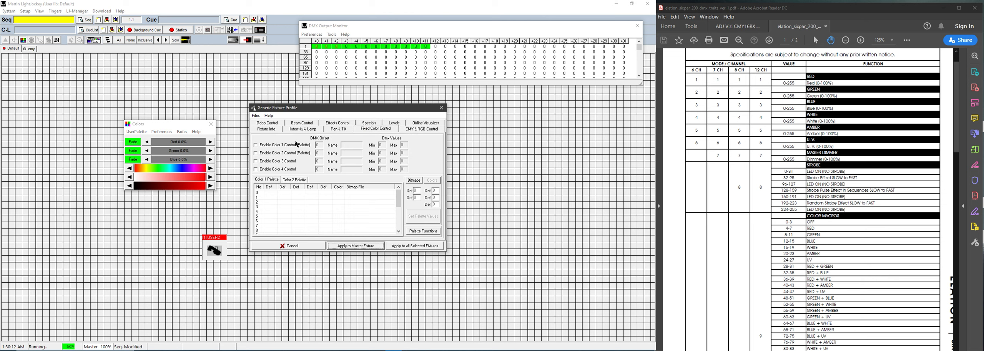
{"action": "left_click", "coordinate": [284, 145]}
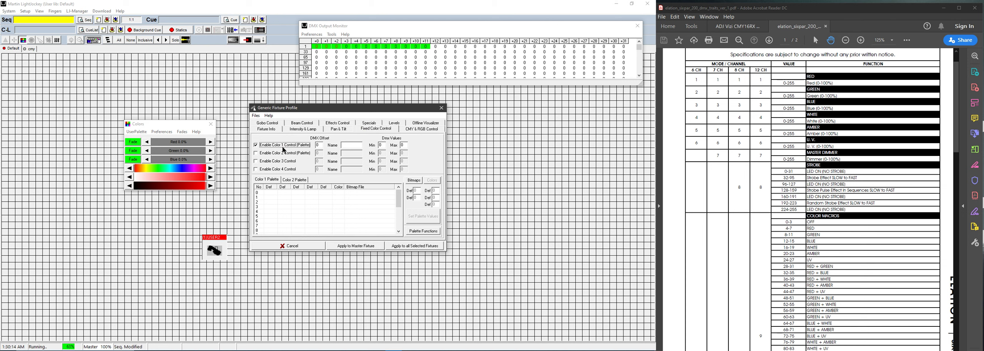
{"action": "left_click", "coordinate": [286, 153]}
{"action": "left_click", "coordinate": [286, 162]}
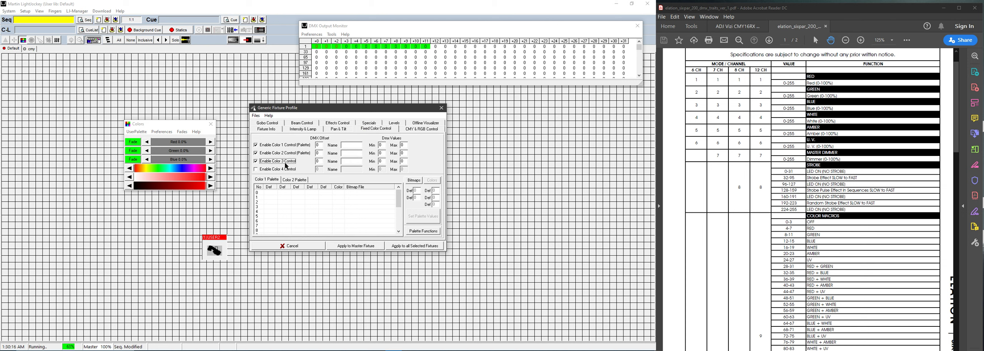
{"action": "left_click", "coordinate": [321, 145]}
{"action": "key", "text": "Tab"}
{"action": "key", "text": "Tab"}
{"action": "type", "text": "Amber"}
{"action": "key", "text": "Tab"}
{"action": "key", "text": "Tab"}
Step: Apply to the master fixture and test the White, Amber and UV faders and hue
{"action": "left_click", "coordinate": [355, 246]}
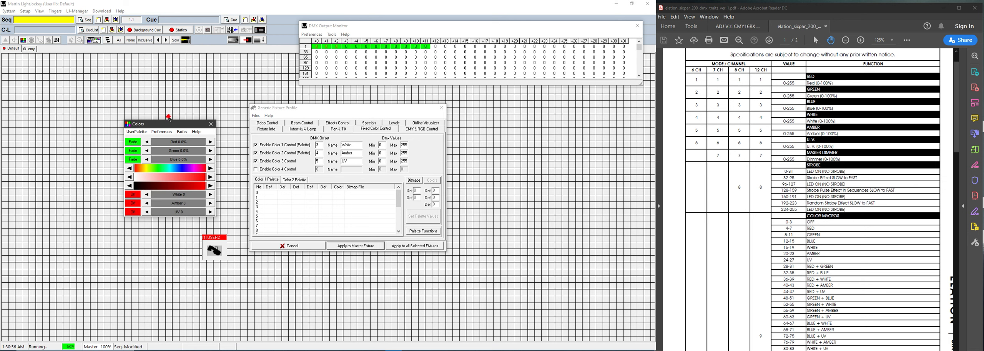
{"action": "left_click_drag", "start_coordinate": [168, 128], "coordinate": [169, 112]}
{"action": "mouse_move", "coordinate": [165, 178]}
{"action": "left_mouse_down"}
{"action": "mouse_move", "coordinate": [191, 179]}
{"action": "mouse_move", "coordinate": [163, 196]}
{"action": "mouse_move", "coordinate": [177, 179]}
{"action": "left_mouse_up"}
{"action": "mouse_move", "coordinate": [165, 153]}
{"action": "left_mouse_down"}
{"action": "mouse_move", "coordinate": [207, 153]}
{"action": "mouse_move", "coordinate": [159, 153]}
{"action": "mouse_move", "coordinate": [177, 154]}
{"action": "left_mouse_up"}
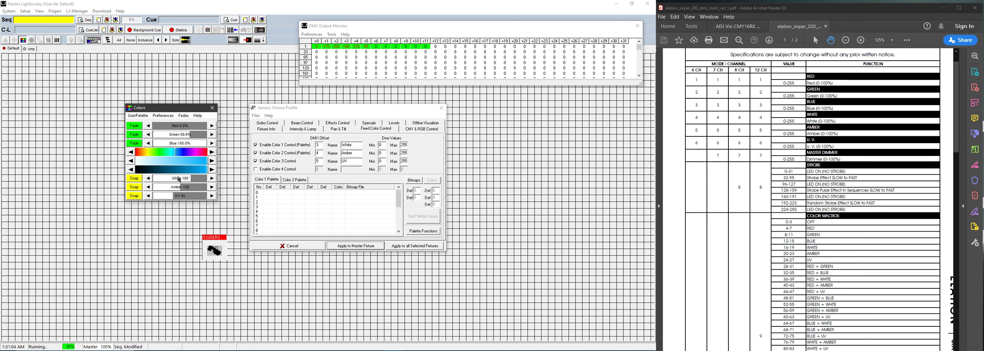
{"action": "left_click_drag", "start_coordinate": [171, 196], "coordinate": [144, 180]}
Step: Switch White, Amber and UV from Snap to Fade, retest, then return them to 0
{"action": "left_click", "coordinate": [135, 179]}
{"action": "left_click", "coordinate": [134, 187]}
{"action": "left_click", "coordinate": [134, 196]}
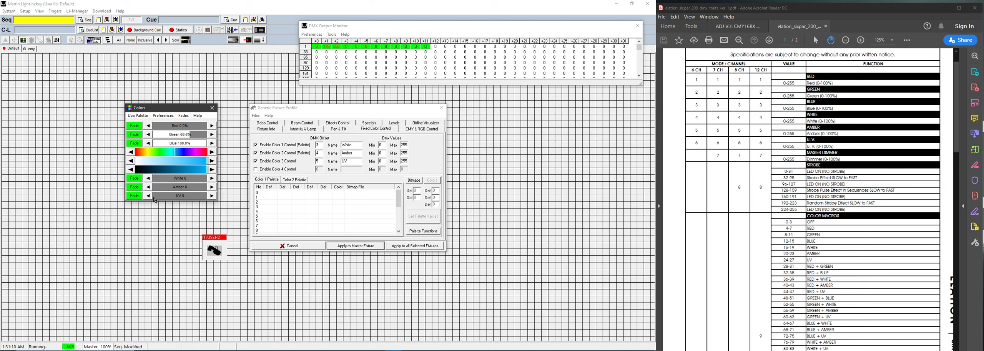
{"action": "left_click_drag", "start_coordinate": [162, 182], "coordinate": [192, 188]}
{"action": "left_click_drag", "start_coordinate": [164, 196], "coordinate": [124, 188]}
{"action": "left_click_drag", "start_coordinate": [184, 180], "coordinate": [136, 179]}
{"action": "left_click_drag", "start_coordinate": [153, 152], "coordinate": [177, 153]}
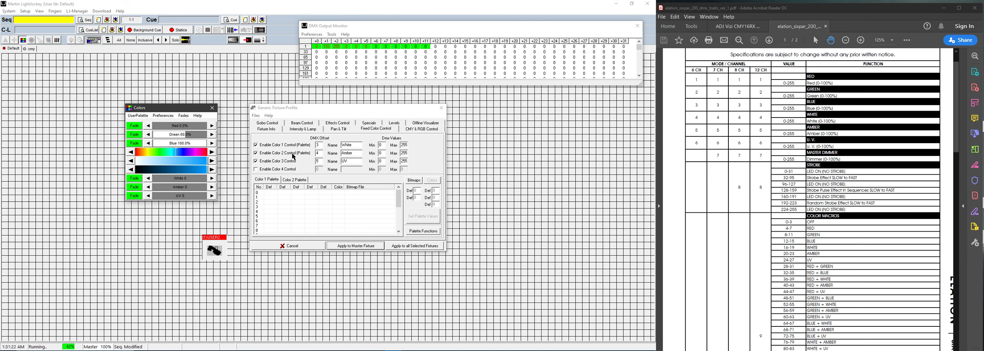
Step: Enable a fourth fixed colour named Col Macr at offset 8
{"action": "scroll", "coordinate": [835, 189], "scroll_direction": "down", "scroll_amount": 3}
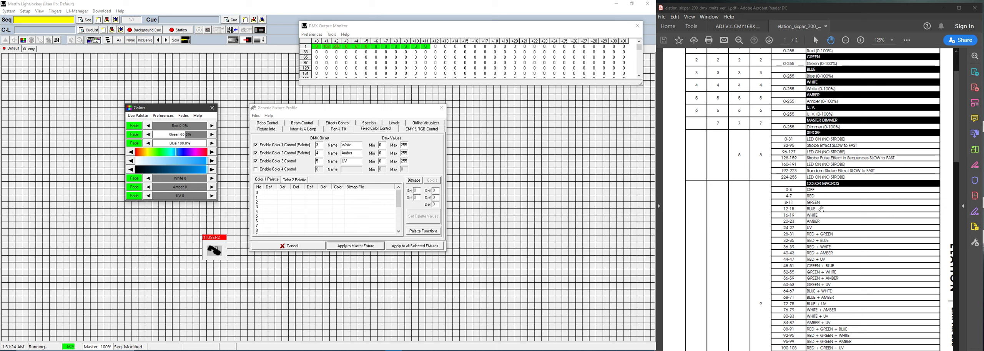
{"action": "scroll", "coordinate": [834, 189], "scroll_direction": "down", "scroll_amount": 1}
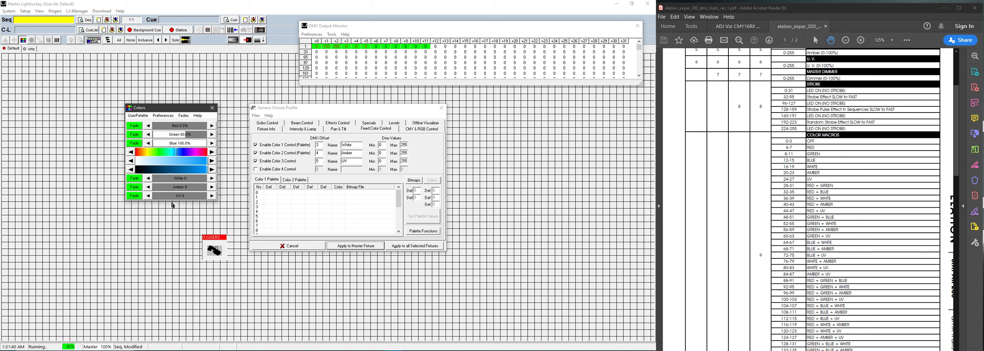
{"action": "left_click", "coordinate": [279, 171]}
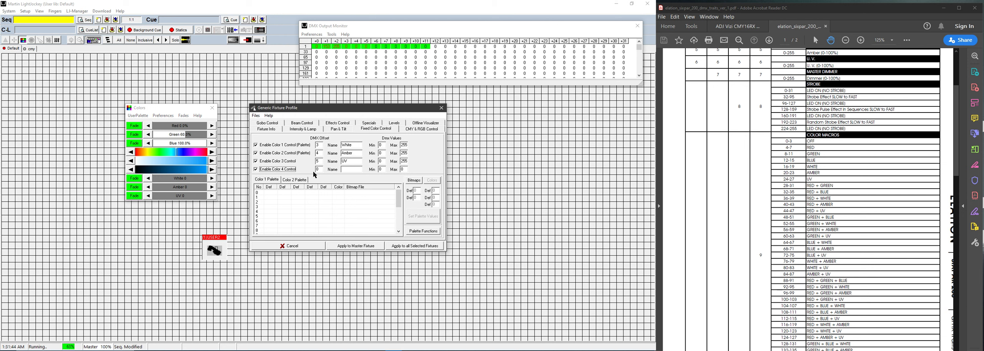
{"action": "left_click_drag", "start_coordinate": [319, 169], "coordinate": [301, 169]}
Step: Apply to the master fixture and test the Col Macr fader at 132
{"action": "left_click", "coordinate": [355, 247]}
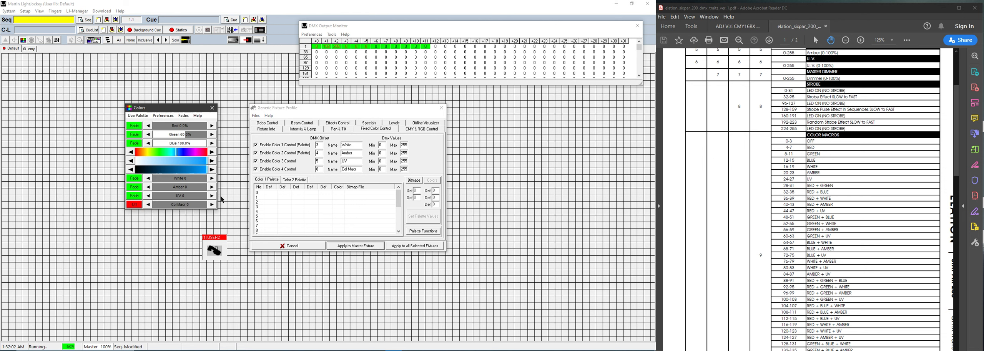
{"action": "left_click_drag", "start_coordinate": [173, 206], "coordinate": [140, 198]}
{"action": "left_click", "coordinate": [312, 132]}
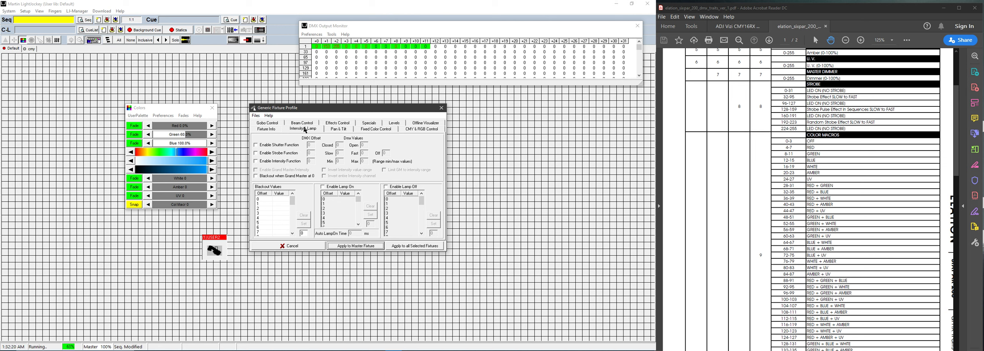
Step: Enable the intensity function on offset 6 with max 255, linked to the grand master
{"action": "left_click_drag", "start_coordinate": [310, 110], "coordinate": [306, 109]}
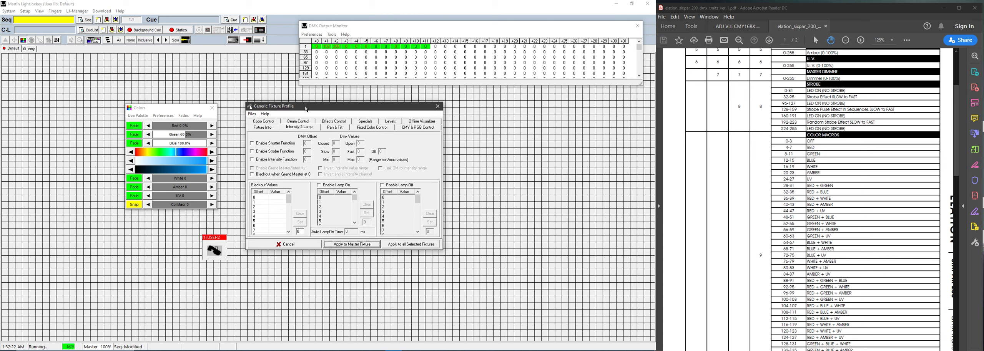
{"action": "left_click", "coordinate": [285, 159]}
{"action": "key", "text": "Tab"}
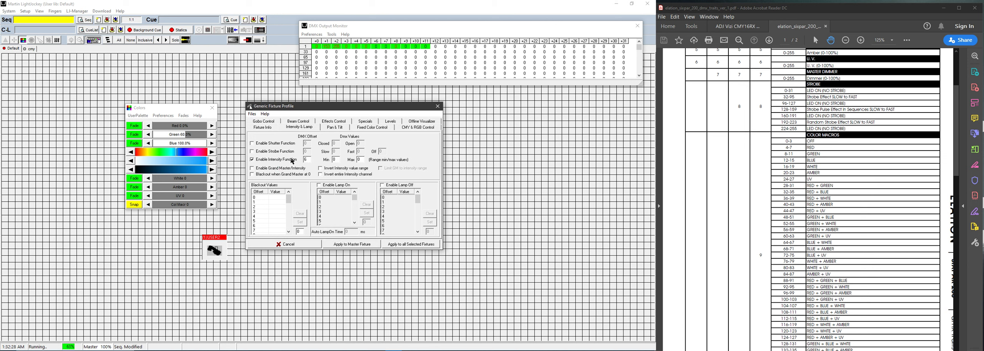
{"action": "left_click", "coordinate": [356, 160]}
{"action": "left_click", "coordinate": [285, 171]}
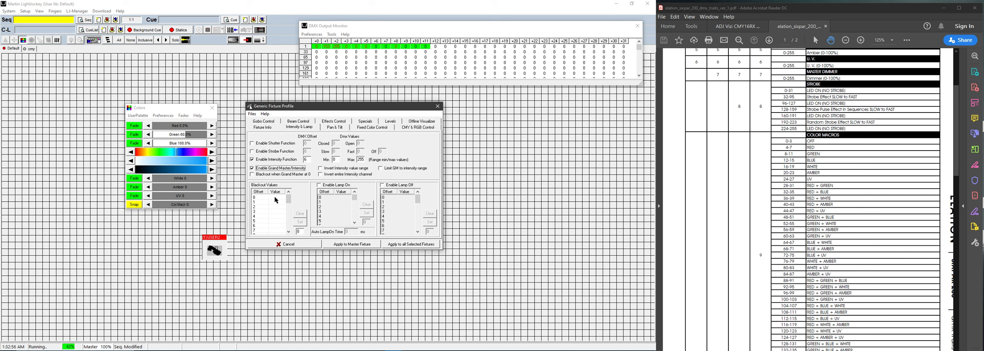
Step: Set blackout row 6's value to 0
{"action": "left_click", "coordinate": [275, 198]}
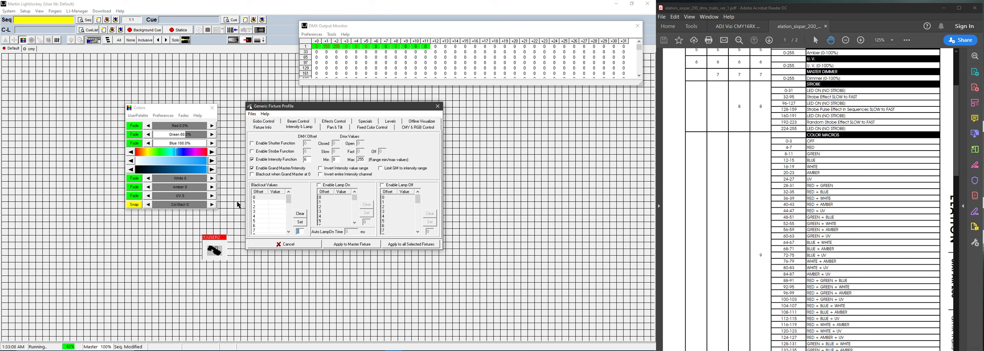
{"action": "left_click", "coordinate": [275, 225]}
{"action": "left_click", "coordinate": [300, 222]}
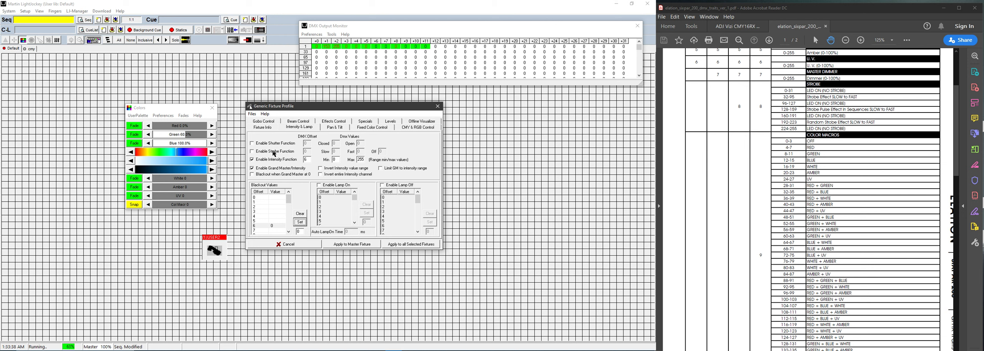
Step: Enable strobe with slow 32, fast 95 and off 255, then apply to the master fixture
{"action": "left_click", "coordinate": [274, 152]}
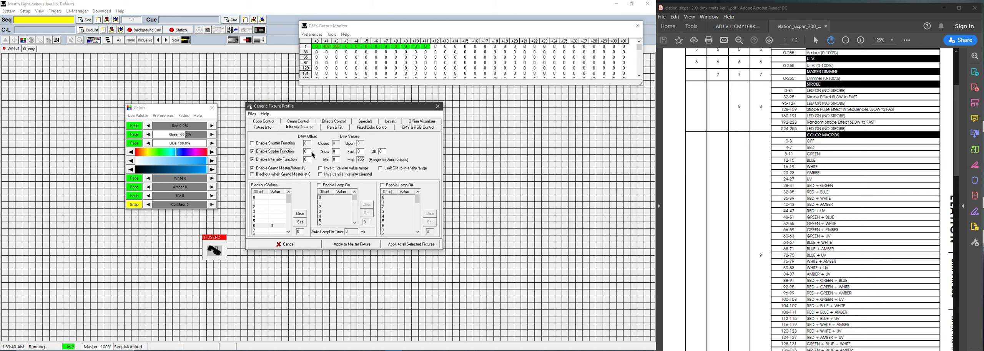
{"action": "key", "text": "Tab"}
{"action": "type", "text": "32"}
{"action": "key", "text": "Tab"}
{"action": "left_click", "coordinate": [364, 243]}
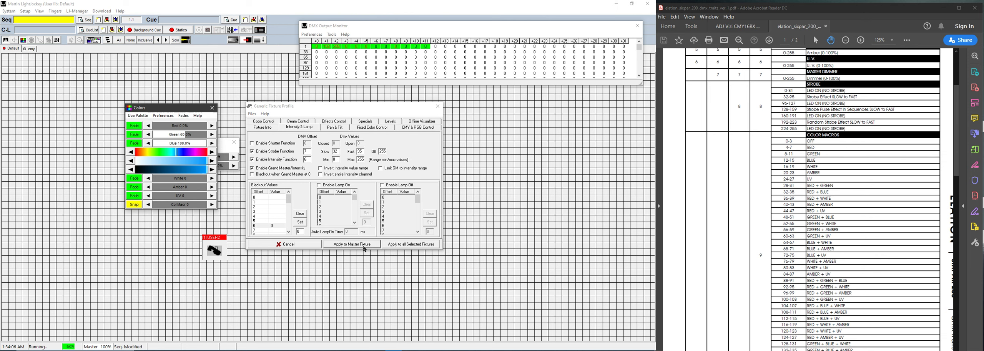
Step: Arrange the Colors and Intensity windows, raise intensity to 100% and test the strobe slider
{"action": "left_click_drag", "start_coordinate": [189, 112], "coordinate": [113, 148]}
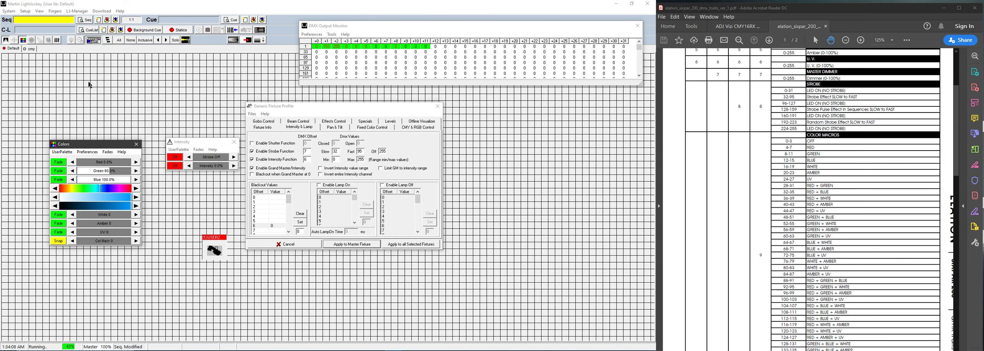
{"action": "left_click_drag", "start_coordinate": [201, 145], "coordinate": [177, 103]}
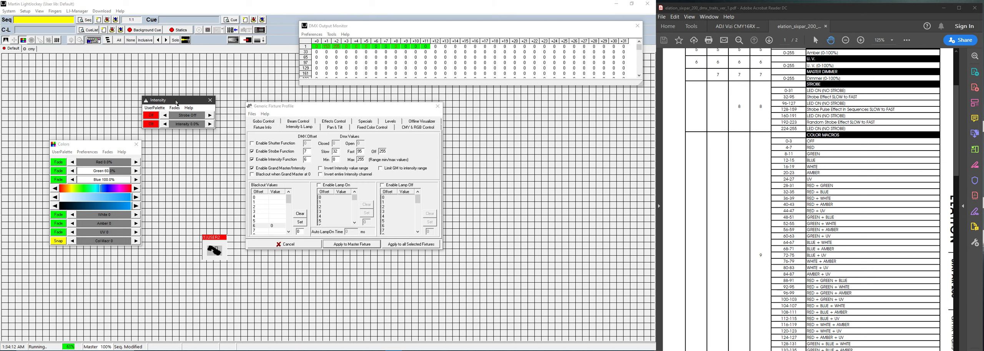
{"action": "left_click", "coordinate": [182, 125]}
{"action": "left_click_drag", "start_coordinate": [181, 125], "coordinate": [165, 115]}
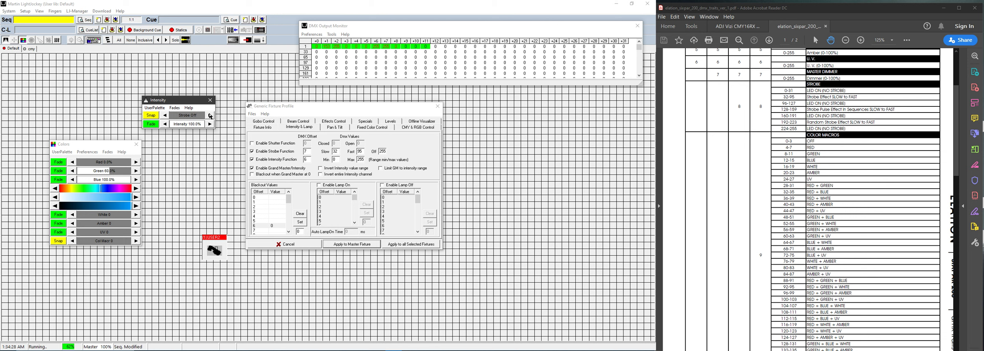
{"action": "left_click", "coordinate": [211, 116]}
{"action": "left_click_drag", "start_coordinate": [211, 115], "coordinate": [137, 113]}
{"action": "left_click_drag", "start_coordinate": [166, 102], "coordinate": [186, 107]}
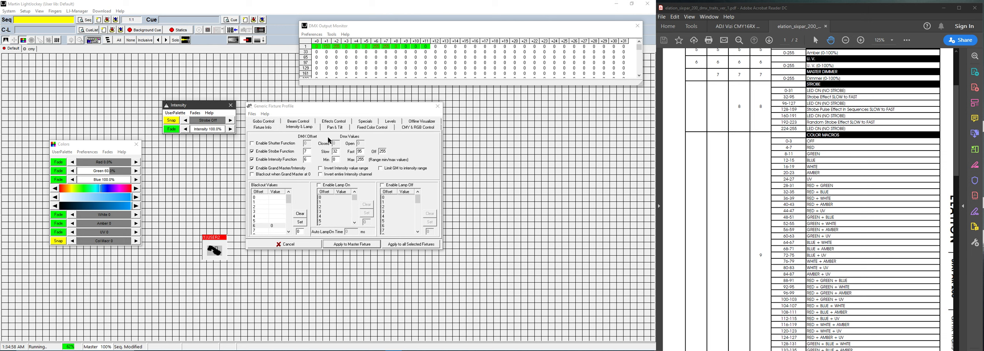
Step: Enable Beam 1 and Beam 2 on offset 7 as Pulse 128–191 and Random 192–223
{"action": "left_click", "coordinate": [290, 122]}
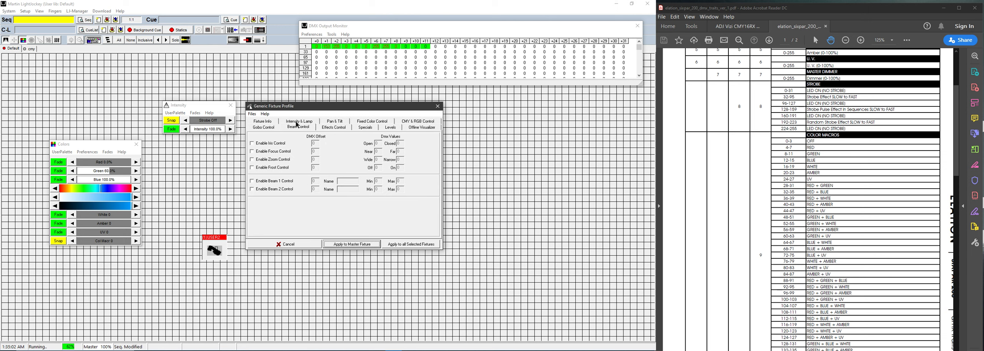
{"action": "left_click", "coordinate": [280, 181]}
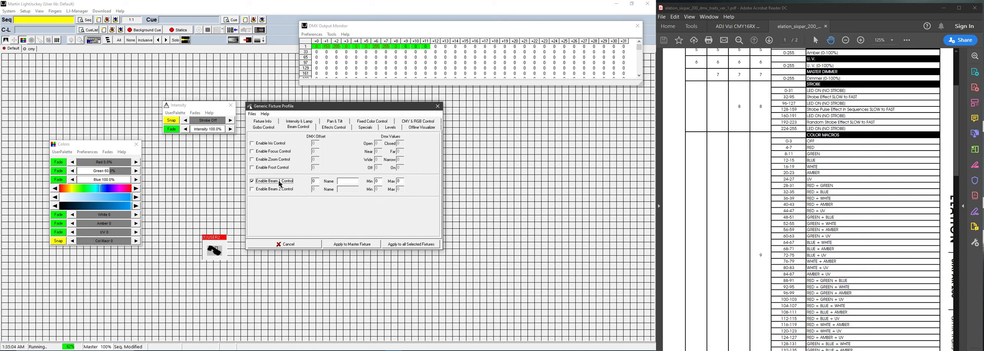
{"action": "key", "text": "Tab"}
{"action": "left_click", "coordinate": [285, 189]}
{"action": "key", "text": "Tab"}
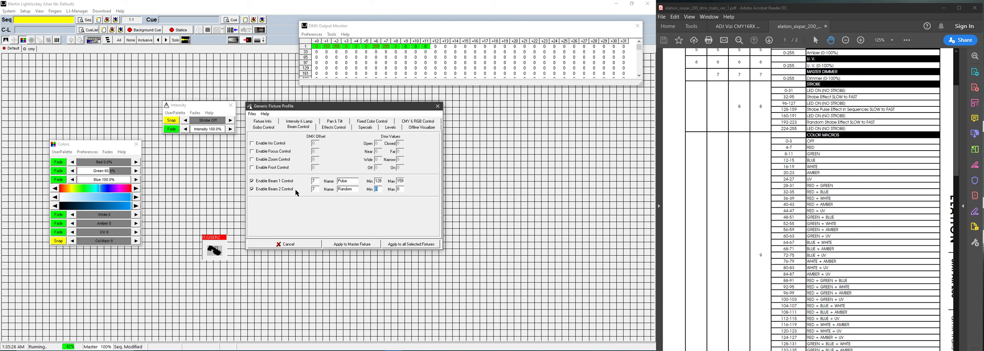
{"action": "type", "text": "223"}
Step: Apply to the master fixture and test Pulse and Random, setting Random near 212
{"action": "left_click", "coordinate": [359, 246]}
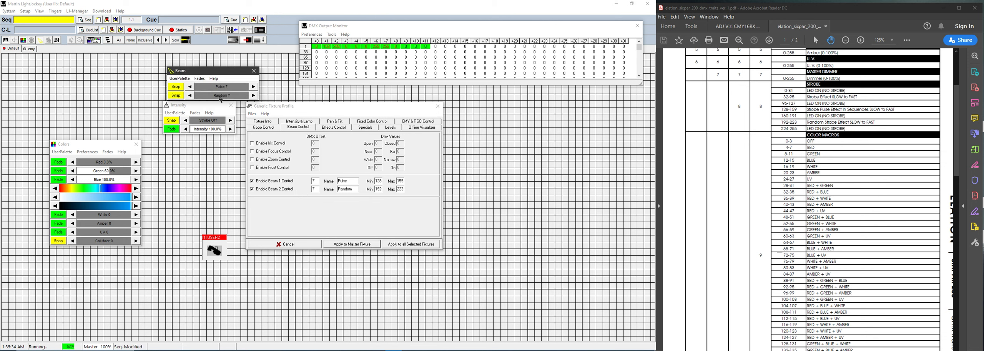
{"action": "left_click_drag", "start_coordinate": [221, 73], "coordinate": [199, 67]}
{"action": "left_click", "coordinate": [184, 84]}
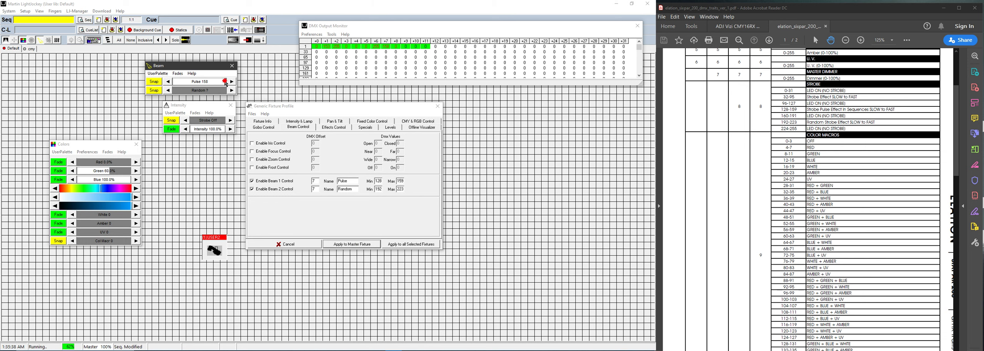
{"action": "left_click", "coordinate": [195, 91]}
{"action": "left_click_drag", "start_coordinate": [194, 91], "coordinate": [209, 93]}
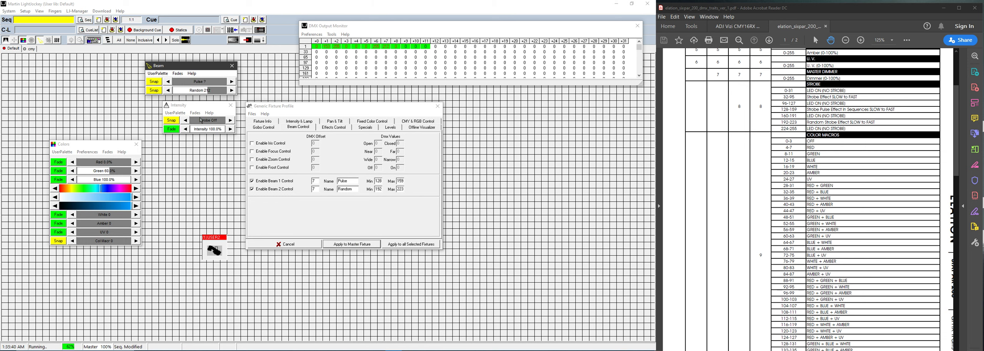
Step: Retest Pulse around 150 and Random with strobe raised, then set strobe back to off
{"action": "left_click_drag", "start_coordinate": [197, 120], "coordinate": [212, 120]}
{"action": "left_click", "coordinate": [203, 84]}
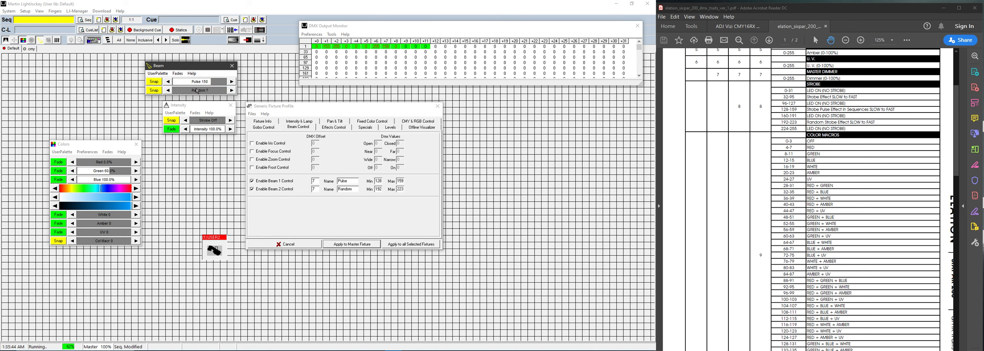
{"action": "left_click", "coordinate": [209, 91]}
{"action": "left_click", "coordinate": [210, 83]}
{"action": "left_click", "coordinate": [209, 89]}
{"action": "left_click_drag", "start_coordinate": [215, 121], "coordinate": [192, 103]}
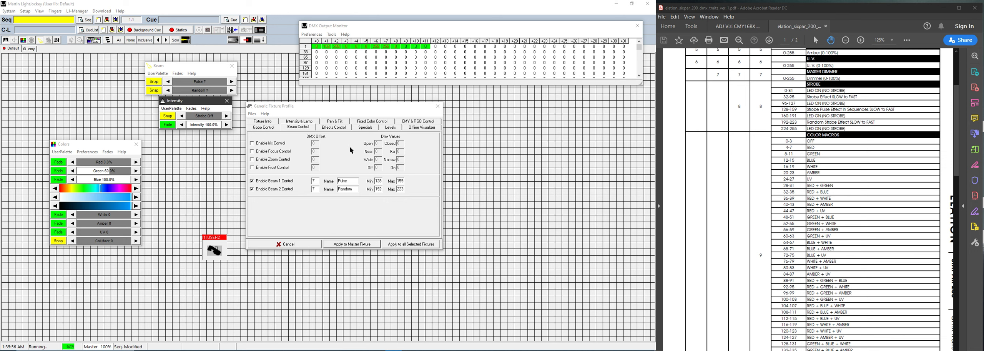
Step: Review the CMY & RGB, Fixed Color and Effects pages, ending on Fixed Color Control
{"action": "scroll", "coordinate": [819, 151], "scroll_direction": "down", "scroll_amount": 3}
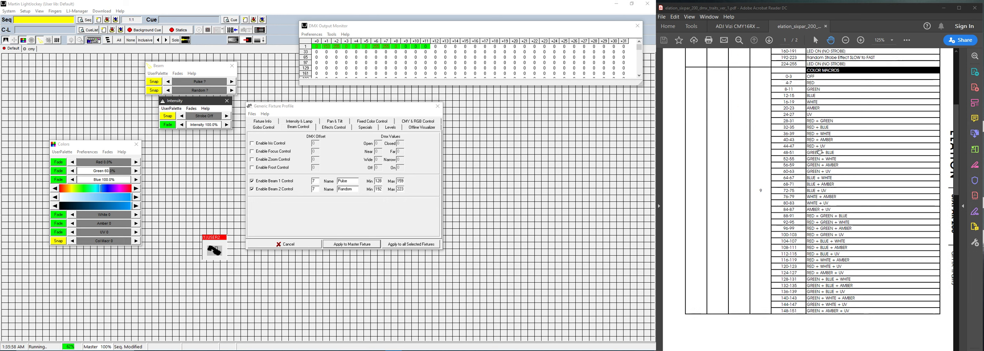
{"action": "left_click", "coordinate": [412, 122]}
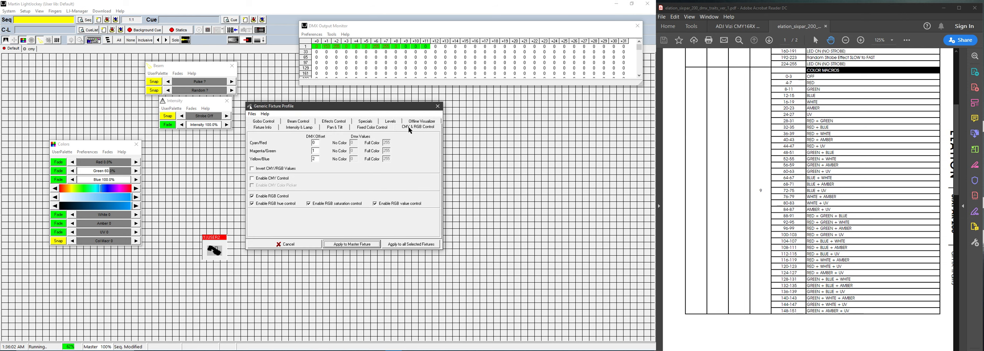
{"action": "left_click", "coordinate": [376, 129]}
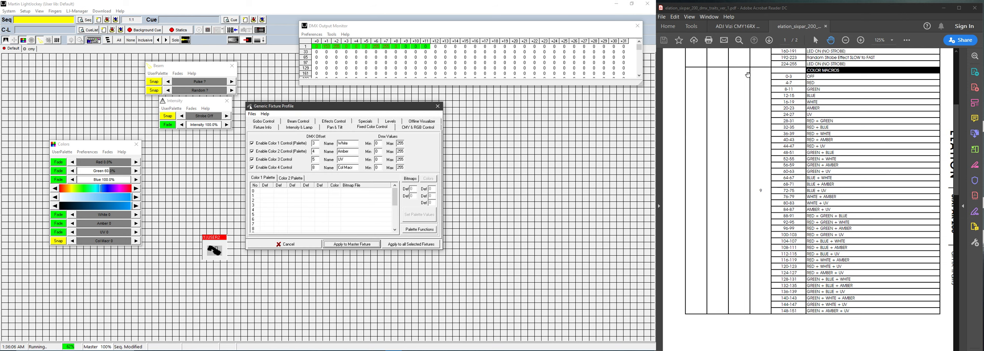
{"action": "left_click", "coordinate": [338, 123]}
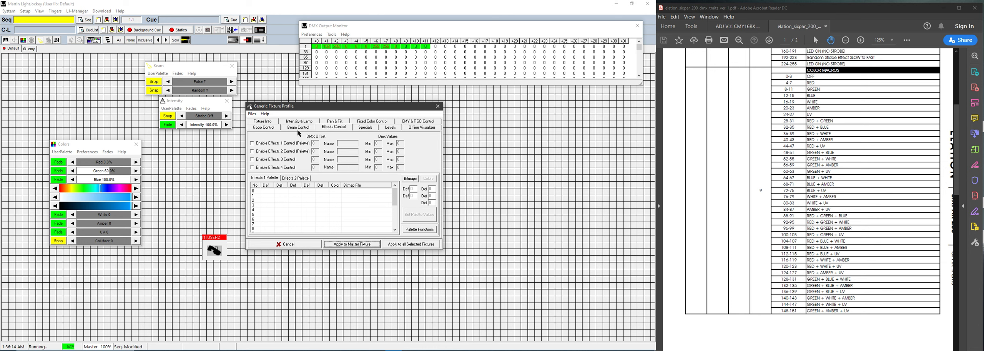
{"action": "left_click", "coordinate": [372, 122]}
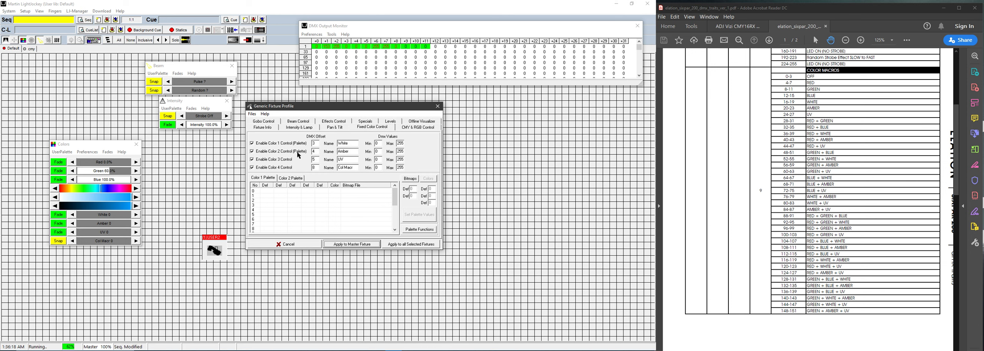
Step: Toggle between the Color 1 and Color 2 palette lists, finishing on Color 1
{"action": "scroll", "coordinate": [271, 194], "scroll_direction": "down", "scroll_amount": 4}
{"action": "scroll", "coordinate": [271, 193], "scroll_direction": "up", "scroll_amount": 4}
{"action": "scroll", "coordinate": [261, 191], "scroll_direction": "down", "scroll_amount": 4}
{"action": "scroll", "coordinate": [274, 227], "scroll_direction": "up", "scroll_amount": 4}
{"action": "left_click", "coordinate": [287, 178]}
{"action": "left_click", "coordinate": [266, 178]}
{"action": "left_click", "coordinate": [291, 178]}
{"action": "left_click", "coordinate": [268, 178]}
{"action": "left_click", "coordinate": [282, 179]}
{"action": "left_click", "coordinate": [267, 178]}
{"action": "scroll", "coordinate": [830, 131], "scroll_direction": "down", "scroll_amount": 10}
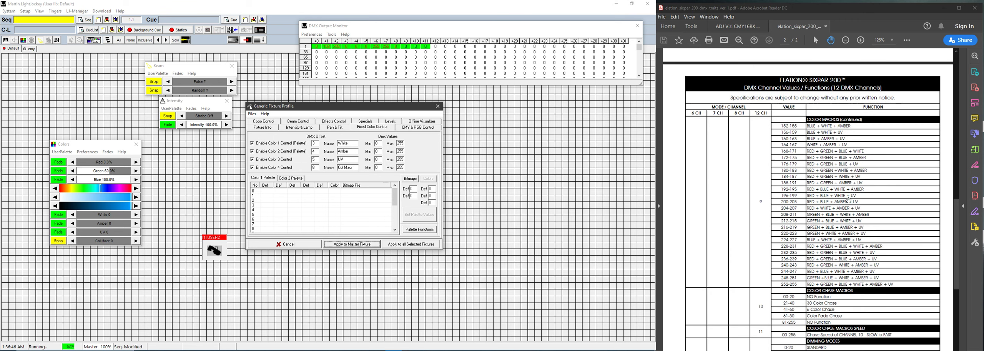
{"action": "scroll", "coordinate": [849, 200], "scroll_direction": "down", "scroll_amount": 1}
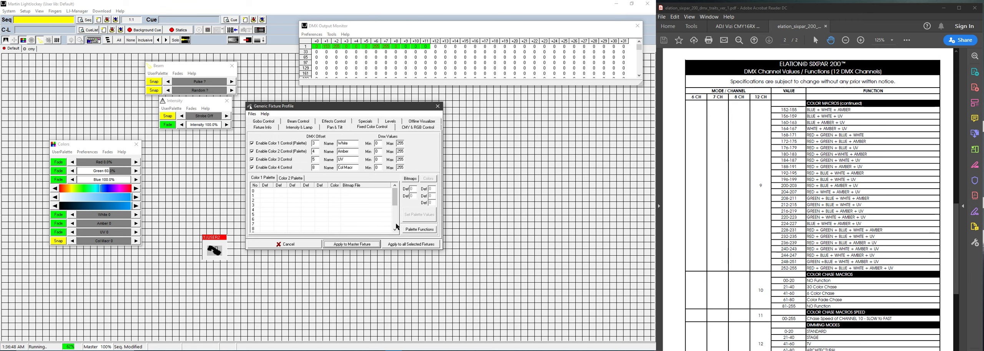
{"action": "scroll", "coordinate": [264, 214], "scroll_direction": "down", "scroll_amount": 4}
{"action": "scroll", "coordinate": [273, 216], "scroll_direction": "up", "scroll_amount": 4}
Step: Switch the profile editor to Effects Control and tick Enable Effects 1 Control (Palette)
{"action": "left_click", "coordinate": [332, 122]}
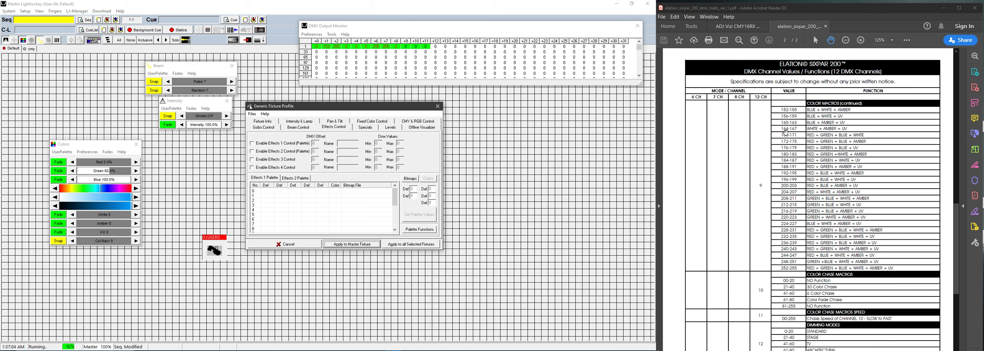
{"action": "scroll", "coordinate": [792, 165], "scroll_direction": "down", "scroll_amount": 3}
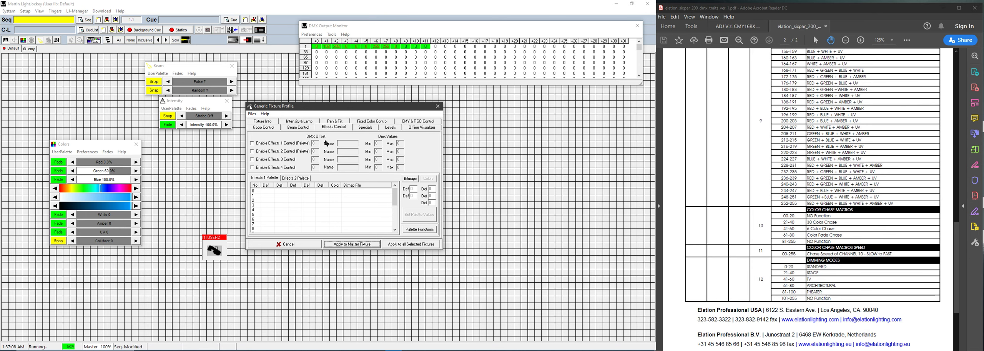
{"action": "left_click", "coordinate": [326, 127]}
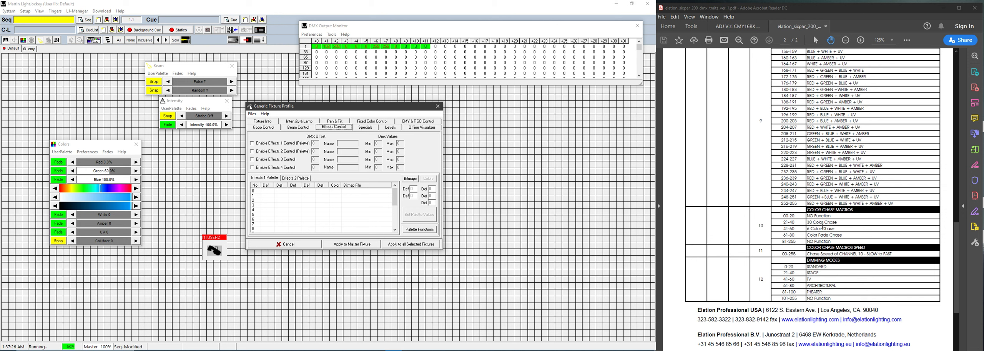
{"action": "left_click", "coordinate": [281, 145]}
Step: Give Effects 1 DMX offset 9, the name Col Chas and a maximum of 255
{"action": "key", "text": "Tab"}
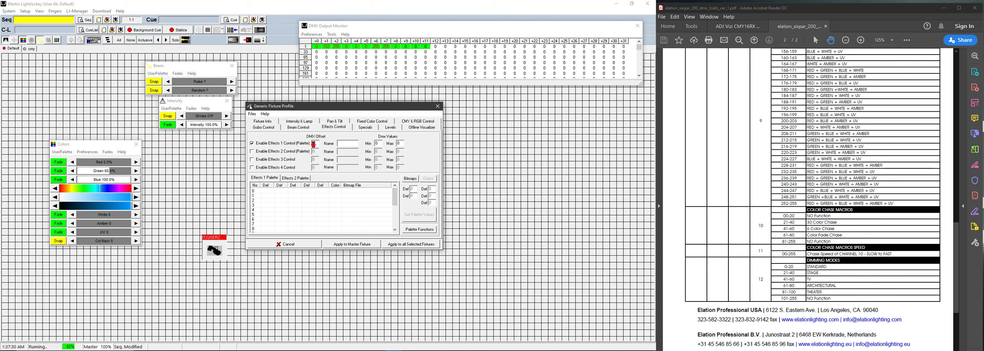
{"action": "type", "text": "9"}
{"action": "key", "text": "Tab"}
{"action": "type", "text": "Col Chas"}
{"action": "key", "text": "Tab"}
{"action": "key", "text": "Tab"}
{"action": "type", "text": "255"}
{"action": "key", "text": "BackSpace"}
{"action": "key", "text": "BackSpace"}
{"action": "type", "text": "55"}
Step: Fill the Effects 1 palette with steps 0, 21, 41, 61 and 255
{"action": "left_click", "coordinate": [270, 181]}
{"action": "left_click", "coordinate": [266, 191]}
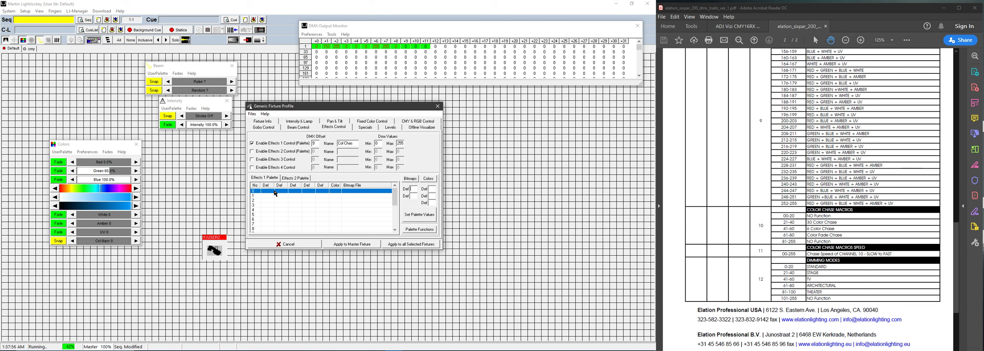
{"action": "type", "text": "0"}
{"action": "key", "text": "Return"}
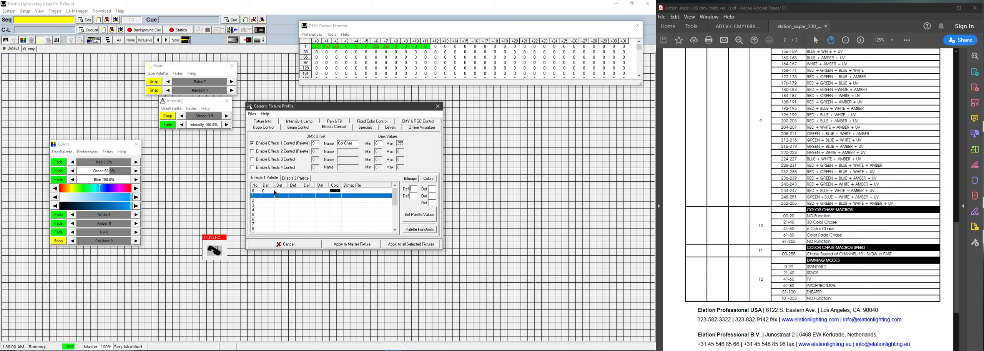
{"action": "type", "text": "21"}
{"action": "key", "text": "Return"}
{"action": "type", "text": "41"}
{"action": "key", "text": "Return"}
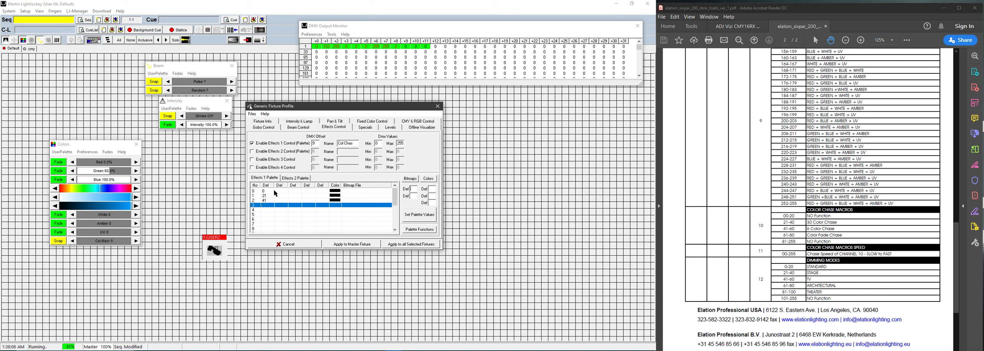
{"action": "type", "text": "61"}
{"action": "key", "text": "Return"}
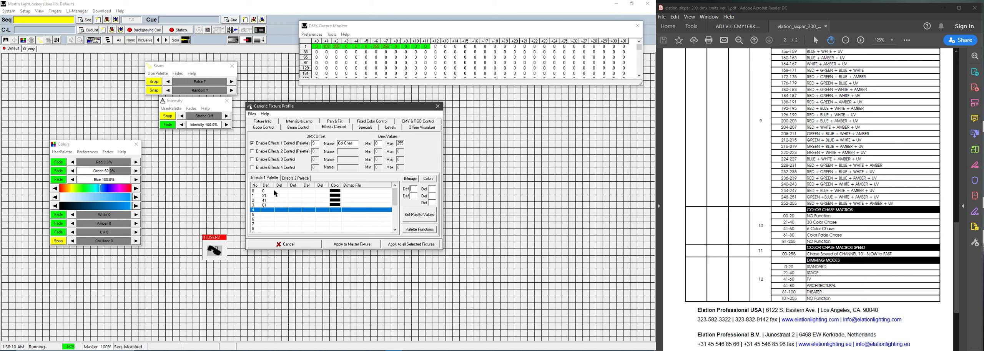
{"action": "type", "text": "8"}
{"action": "type", "text": "55"}
{"action": "key", "text": "Return"}
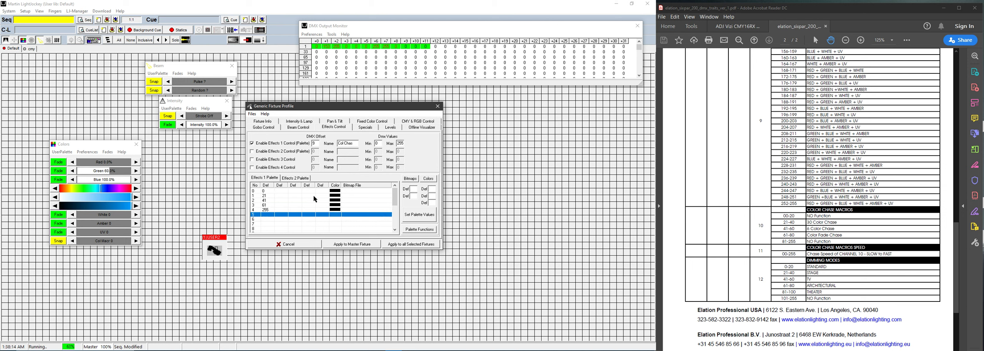
Step: Apply to the master fixture, preview Col Chas swatches 2–5, then reset it to 0 and select palette row 0
{"action": "left_click", "coordinate": [352, 245]}
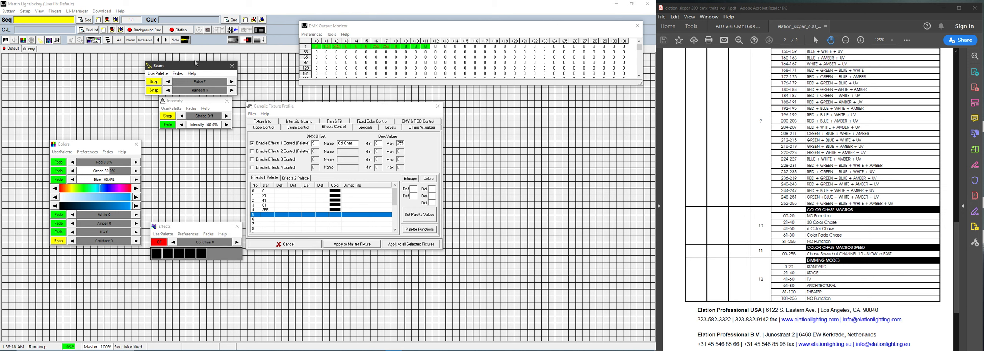
{"action": "left_click_drag", "start_coordinate": [184, 228], "coordinate": [184, 149]}
{"action": "left_click", "coordinate": [166, 177]}
{"action": "left_click", "coordinate": [181, 178]}
{"action": "left_click", "coordinate": [188, 179]}
{"action": "left_click", "coordinate": [198, 179]}
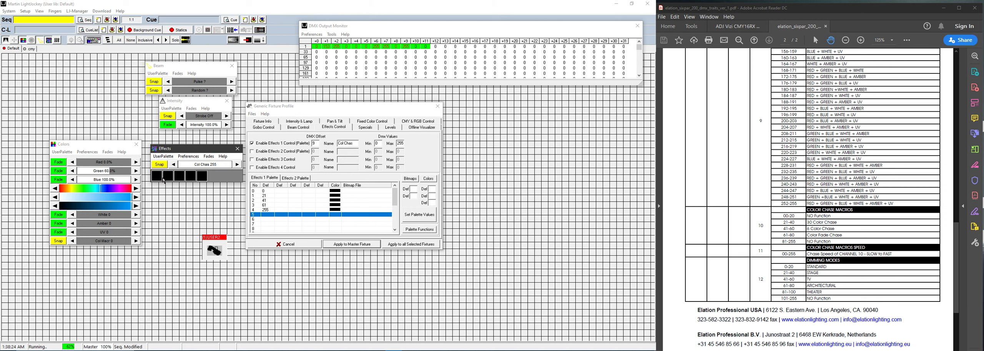
{"action": "left_click", "coordinate": [156, 180]}
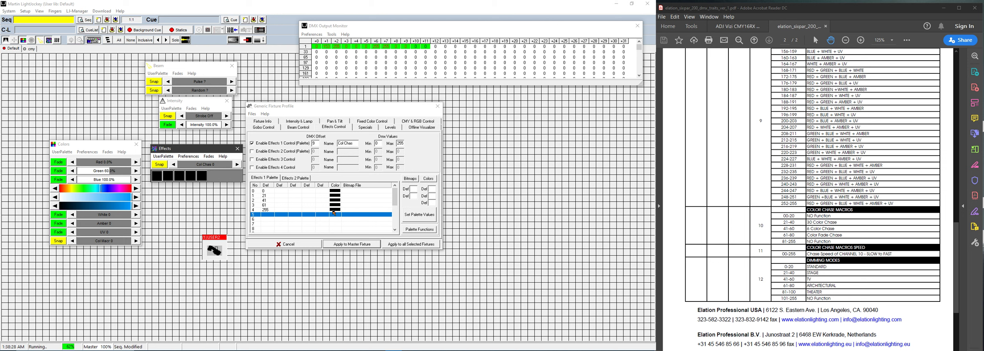
{"action": "left_click", "coordinate": [351, 191]}
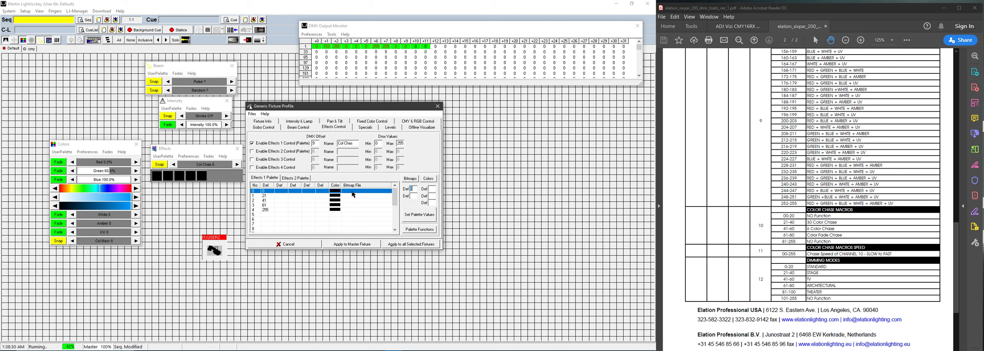
Step: Open the Get Gobo/Effects Bitmap picker for the Col Chas palette entry and move the profile aside
{"action": "left_click", "coordinate": [408, 180]}
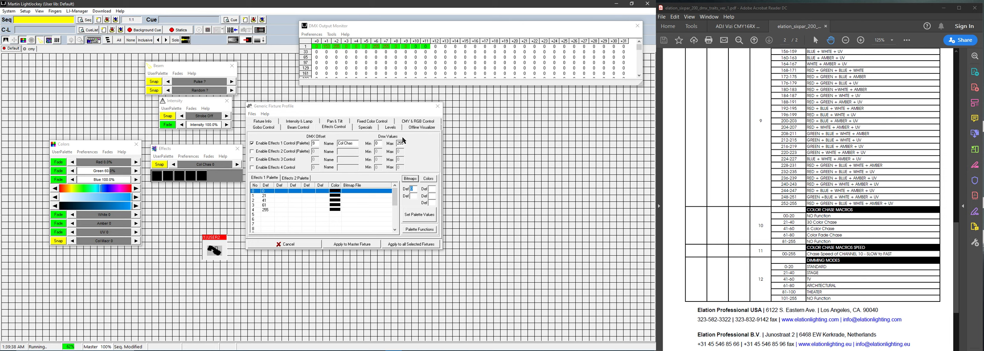
{"action": "left_click_drag", "start_coordinate": [372, 108], "coordinate": [516, 127]}
Step: Arrange the bitmap picker and fixture profile windows side by side
{"action": "left_click", "coordinate": [329, 119]}
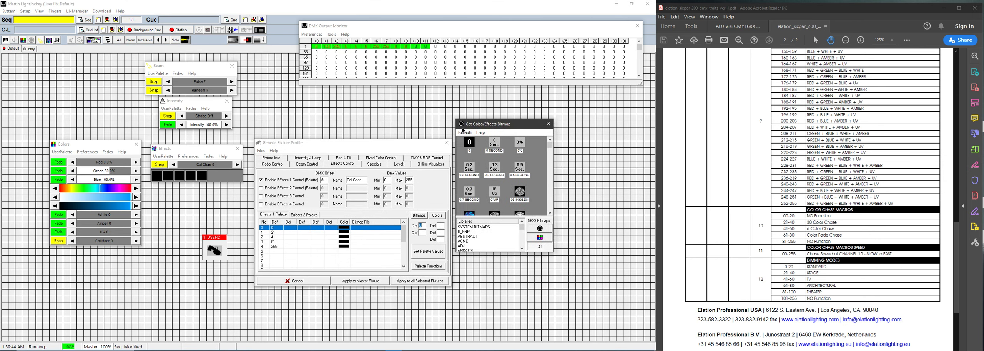
{"action": "left_click_drag", "start_coordinate": [420, 140], "coordinate": [406, 99]}
{"action": "left_click_drag", "start_coordinate": [492, 127], "coordinate": [507, 121]}
{"action": "left_click_drag", "start_coordinate": [402, 109], "coordinate": [422, 109]}
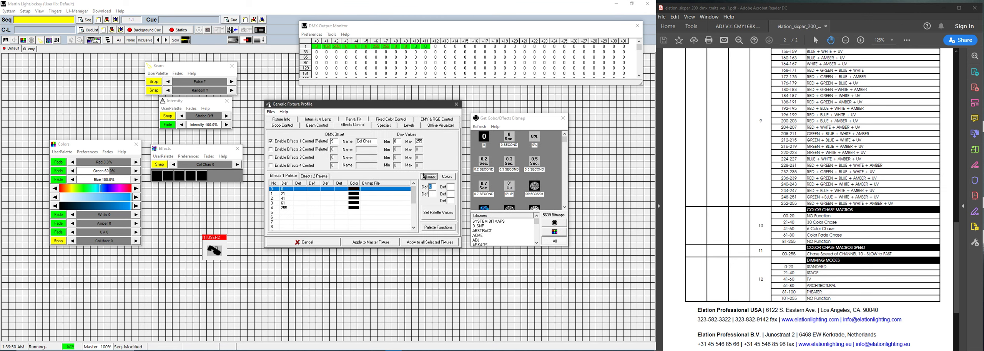
{"action": "left_click", "coordinate": [488, 168]}
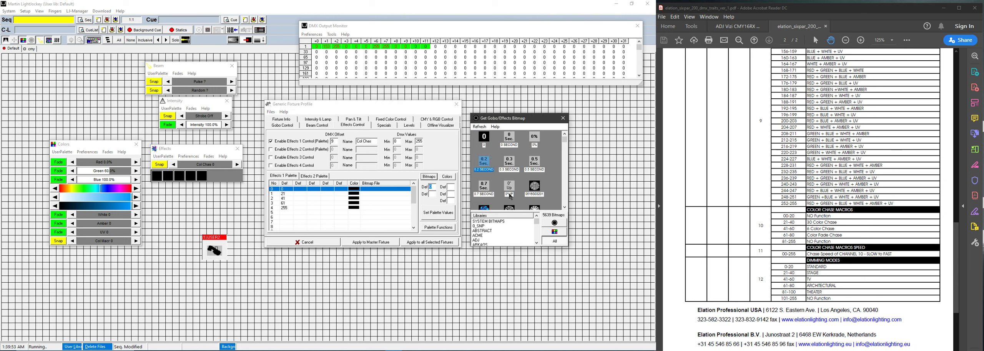
Step: Show bitmaps from all libraries and type-ahead search 'no' in the grid
{"action": "left_click", "coordinate": [555, 241]}
{"action": "left_click", "coordinate": [507, 221]}
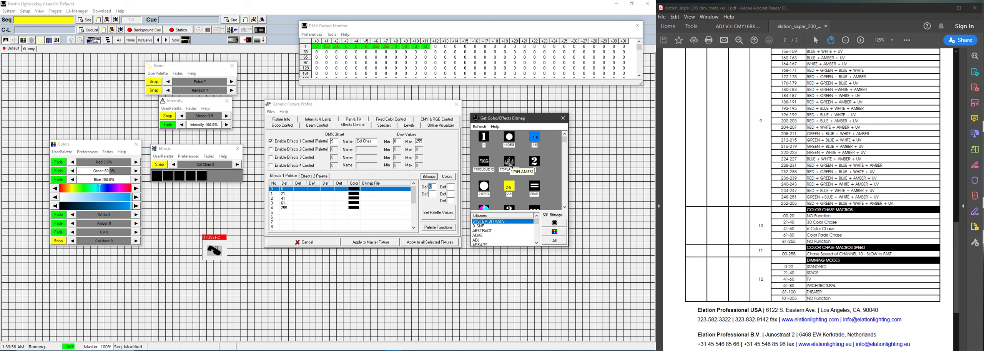
{"action": "left_click", "coordinate": [510, 163]}
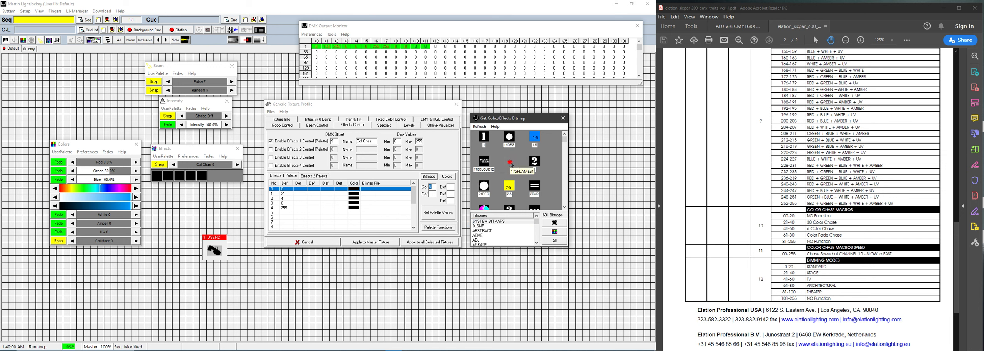
{"action": "type", "text": "no"}
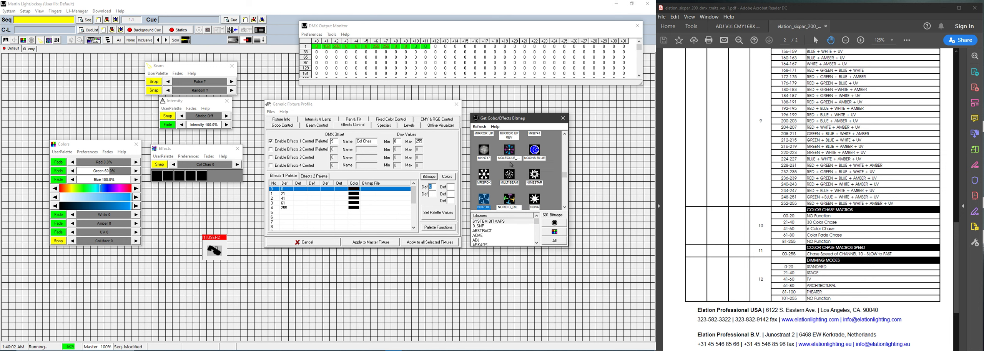
{"action": "scroll", "coordinate": [514, 171], "scroll_direction": "down", "scroll_amount": 3}
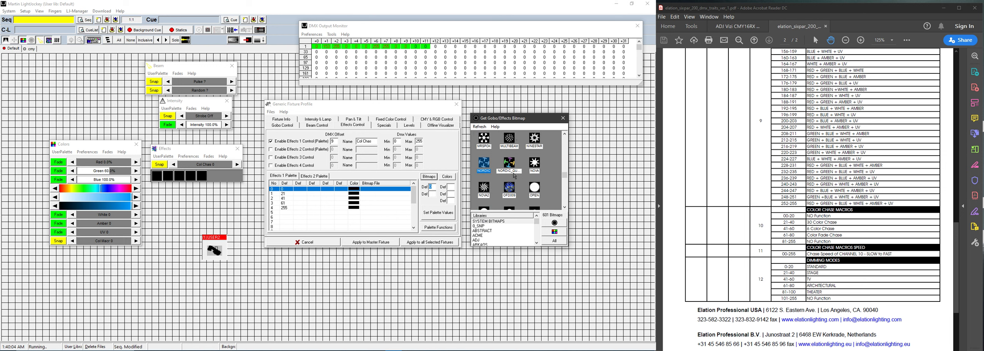
{"action": "scroll", "coordinate": [515, 176], "scroll_direction": "down", "scroll_amount": 4}
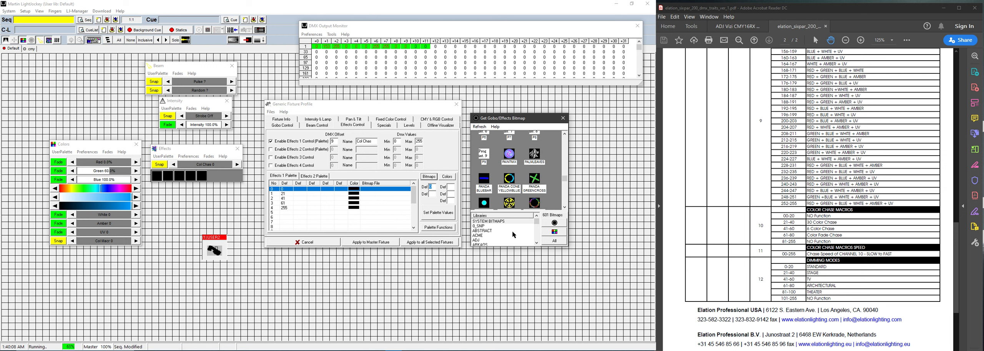
Step: Search 'no' again across all libraries to locate NO FUNCTION, then return to the palette list
{"action": "left_click", "coordinate": [510, 184]}
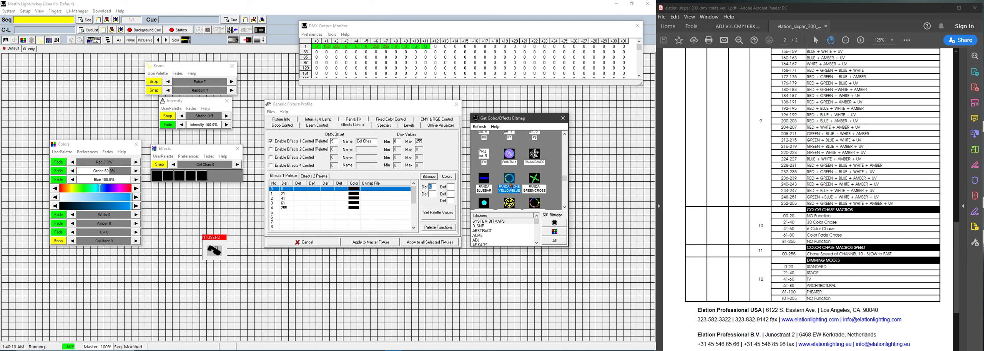
{"action": "type", "text": "no"}
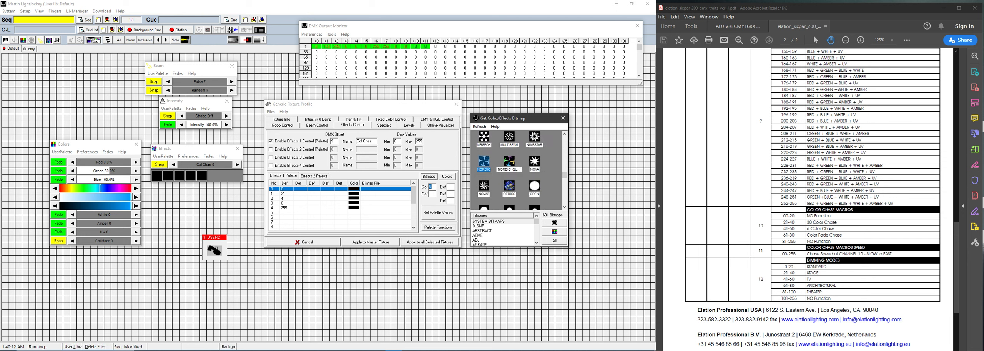
{"action": "left_click", "coordinate": [556, 243]}
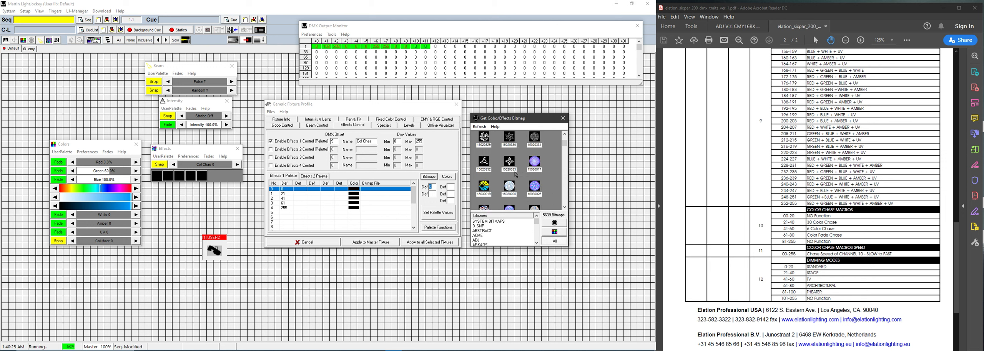
{"action": "left_click", "coordinate": [509, 166]}
{"action": "type", "text": "no"}
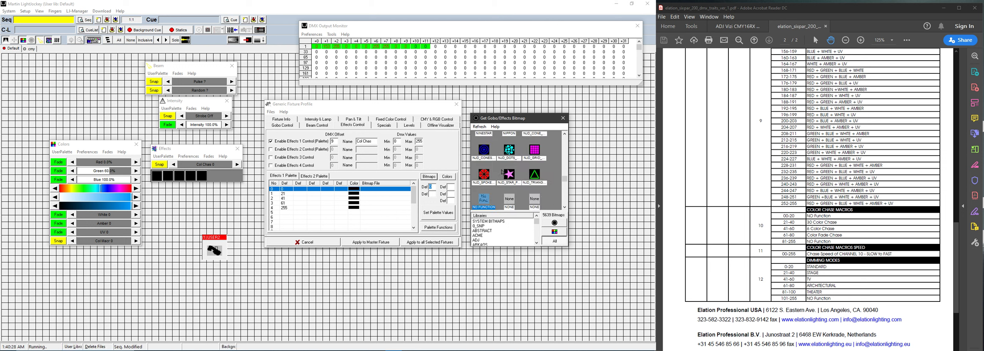
{"action": "scroll", "coordinate": [493, 195], "scroll_direction": "down", "scroll_amount": 1}
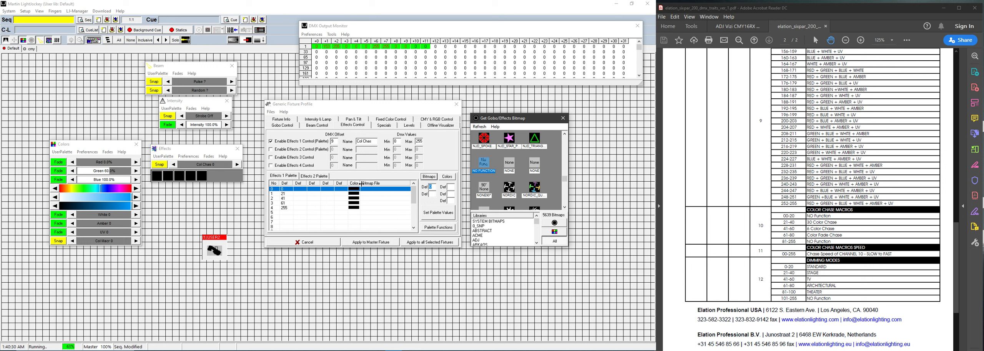
{"action": "left_click", "coordinate": [369, 192]}
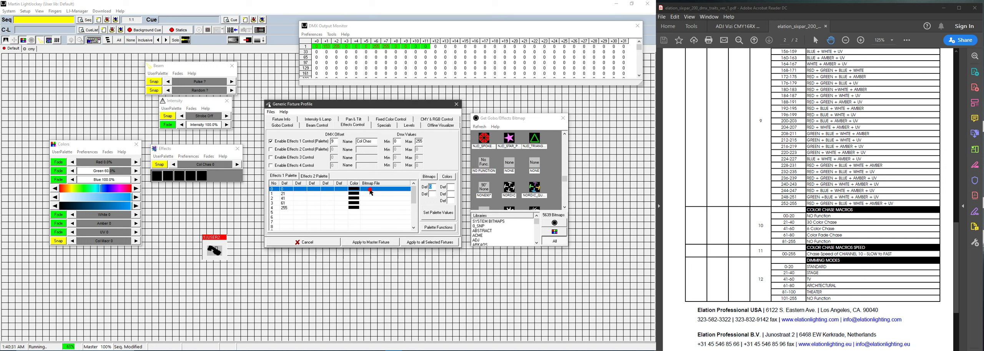
Step: Assign NO FUNCTION, Color Chase 1 and Color Chase 2 bitmaps to palette rows 0–2
{"action": "double_click", "coordinate": [484, 163]}
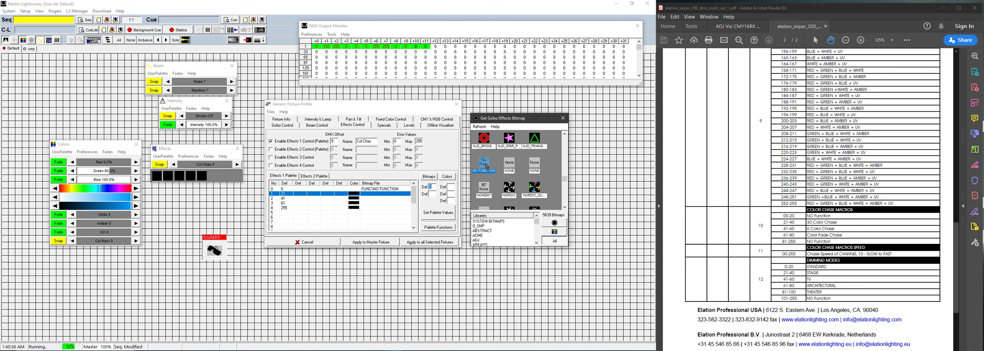
{"action": "left_click", "coordinate": [507, 167]}
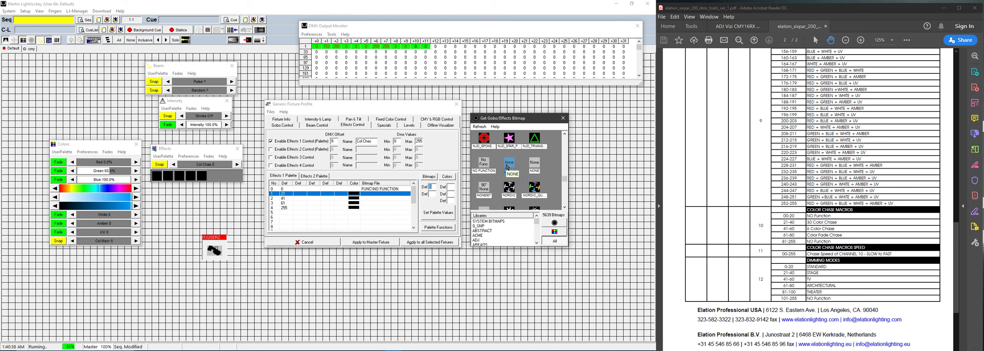
{"action": "type", "text": "co"}
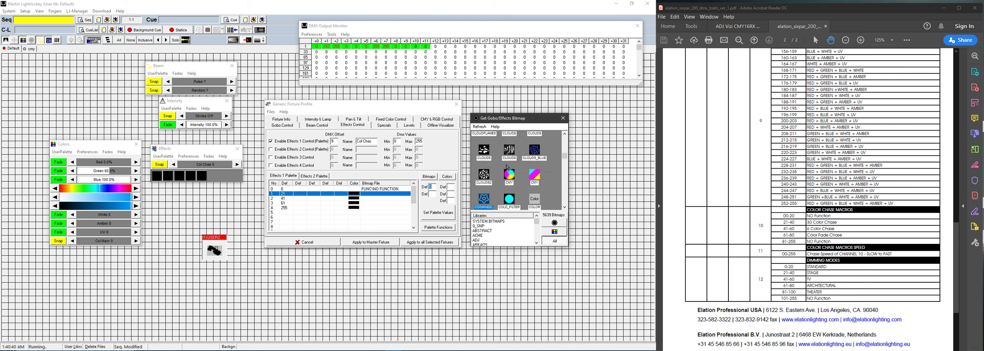
{"action": "scroll", "coordinate": [508, 167], "scroll_direction": "down", "scroll_amount": 1}
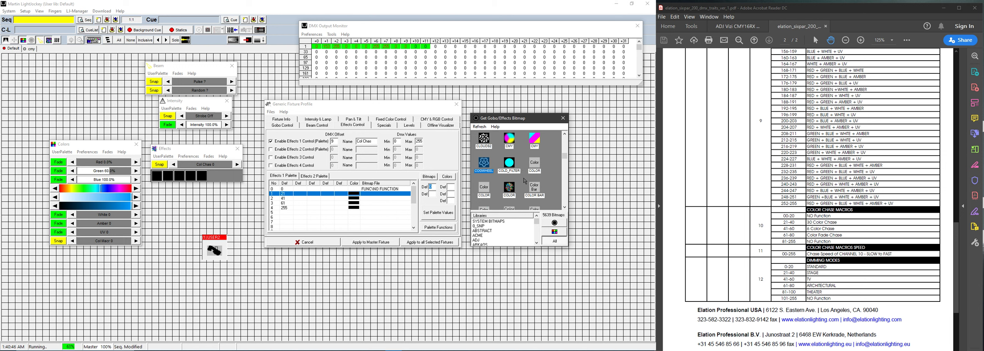
{"action": "scroll", "coordinate": [522, 167], "scroll_direction": "down", "scroll_amount": 1}
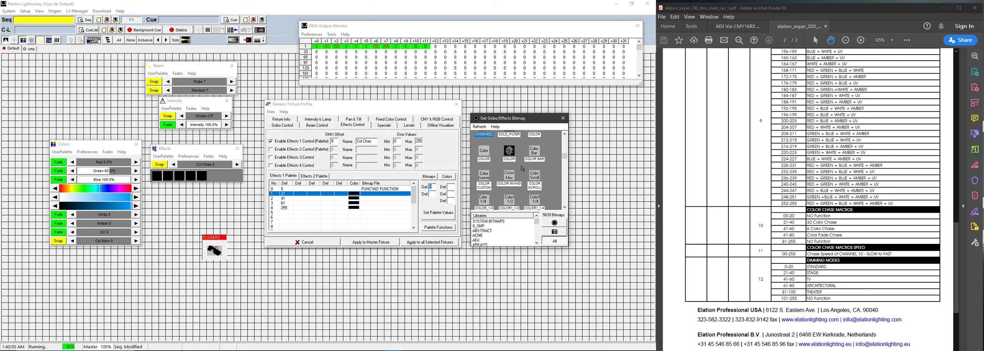
{"action": "scroll", "coordinate": [522, 169], "scroll_direction": "down", "scroll_amount": 1}
{"action": "scroll", "coordinate": [522, 168], "scroll_direction": "down", "scroll_amount": 1}
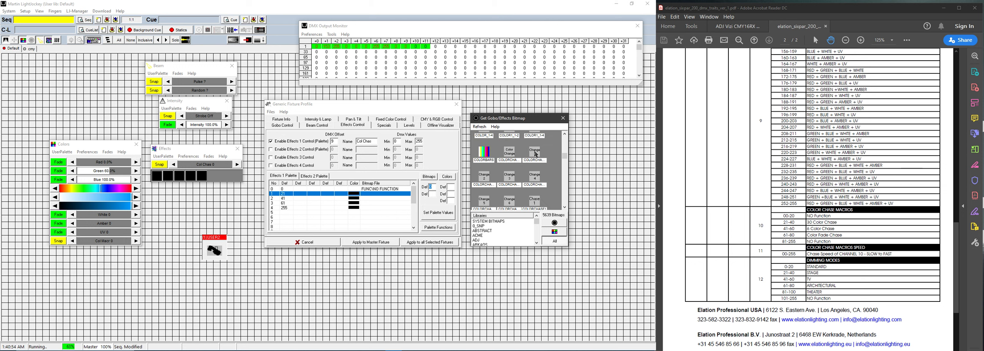
{"action": "scroll", "coordinate": [521, 166], "scroll_direction": "down", "scroll_amount": 1}
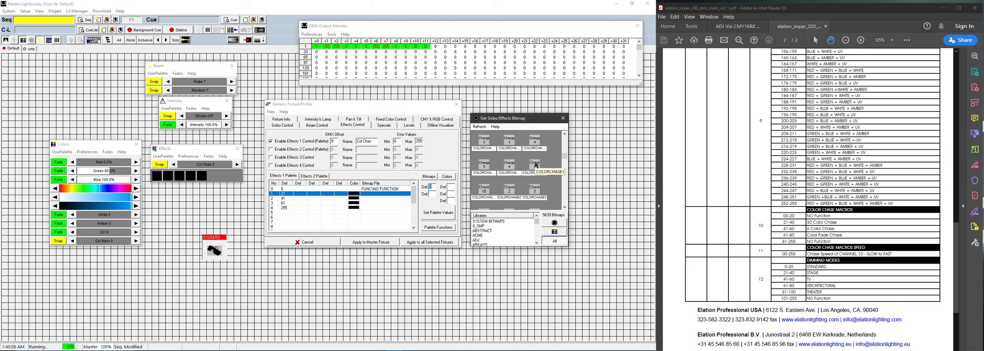
{"action": "double_click", "coordinate": [536, 165]}
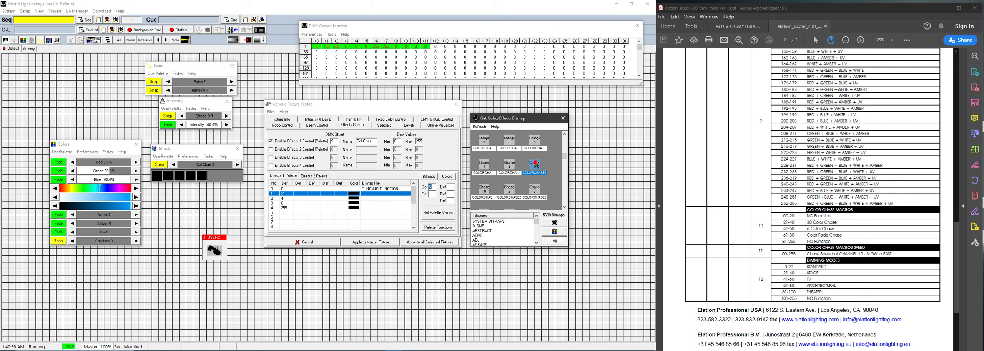
{"action": "double_click", "coordinate": [511, 192]}
Step: Assign Color Fade to palette row 3 and NO FUNCTION to row 4
{"action": "scroll", "coordinate": [511, 189], "scroll_direction": "down", "scroll_amount": 1}
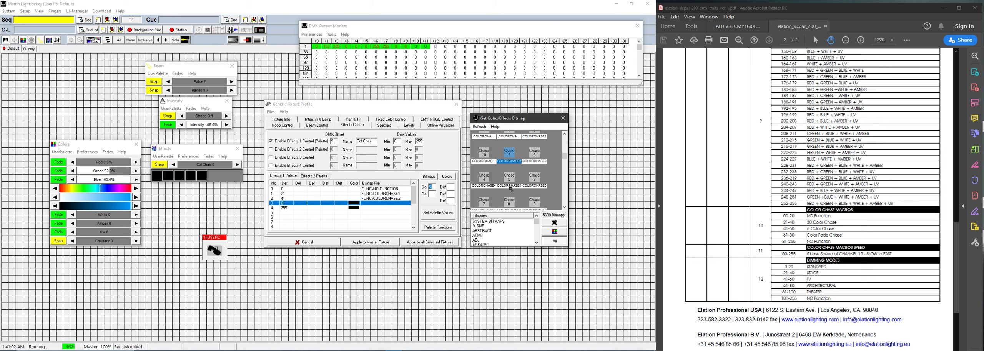
{"action": "scroll", "coordinate": [515, 177], "scroll_direction": "down", "scroll_amount": 2}
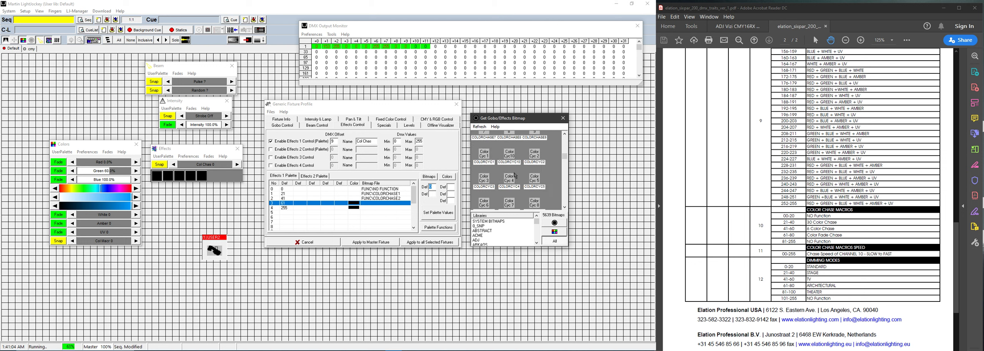
{"action": "scroll", "coordinate": [519, 174], "scroll_direction": "down", "scroll_amount": 3}
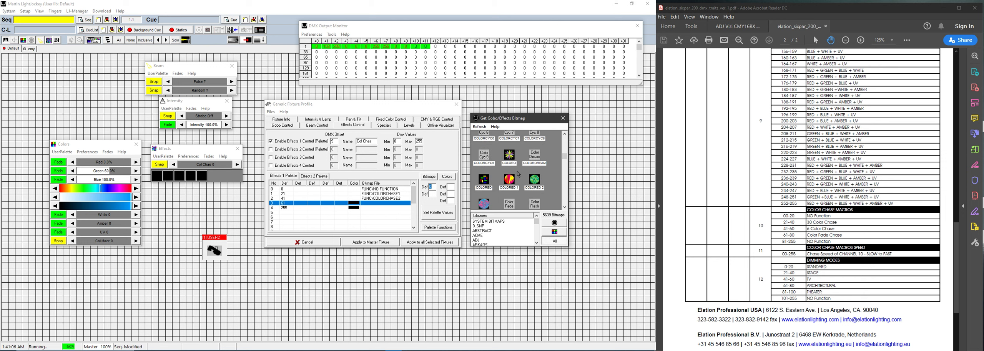
{"action": "scroll", "coordinate": [519, 175], "scroll_direction": "down", "scroll_amount": 2}
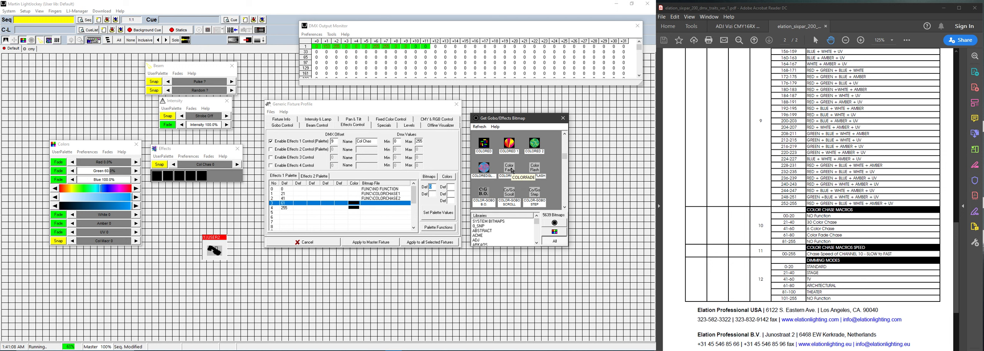
{"action": "left_click", "coordinate": [513, 172]}
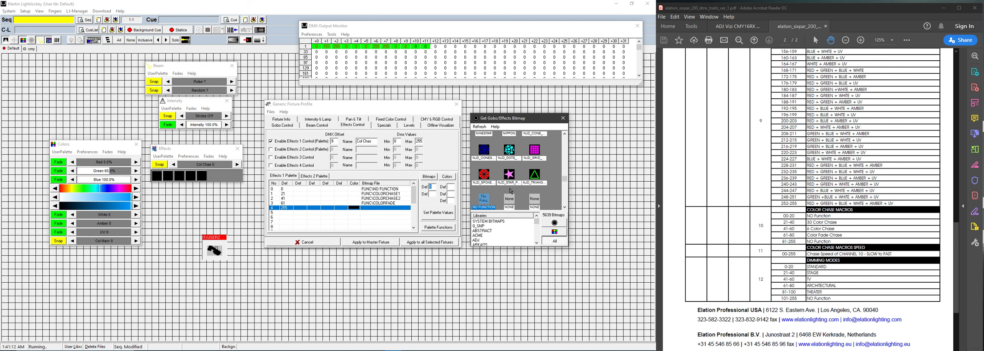
{"action": "left_click", "coordinate": [489, 203]}
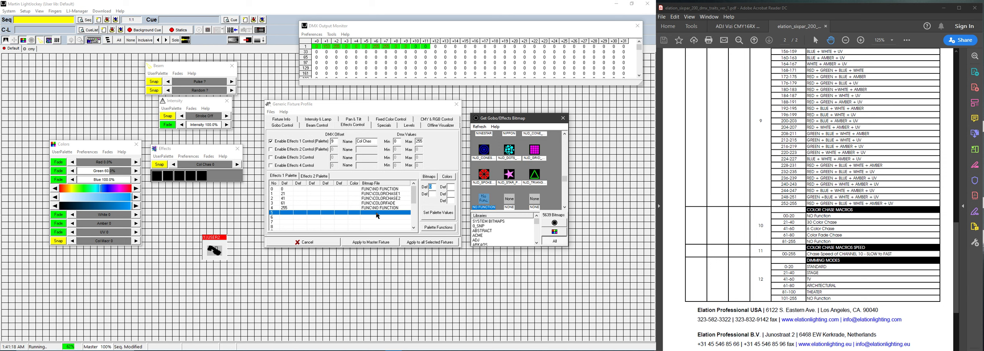
{"action": "left_click", "coordinate": [371, 242]}
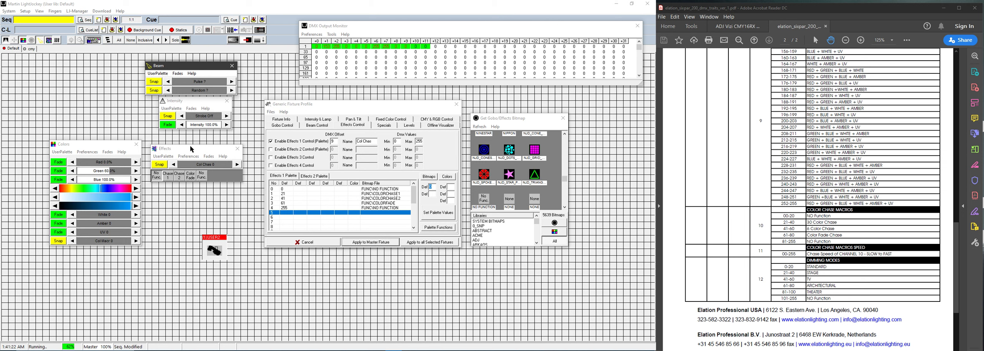
{"action": "left_click_drag", "start_coordinate": [191, 149], "coordinate": [197, 146]}
{"action": "left_click", "coordinate": [172, 177]}
{"action": "left_click", "coordinate": [184, 176]}
{"action": "left_click", "coordinate": [197, 177]}
{"action": "left_click", "coordinate": [208, 176]}
{"action": "left_click", "coordinate": [196, 176]}
{"action": "left_click", "coordinate": [184, 175]}
{"action": "left_click", "coordinate": [243, 162]}
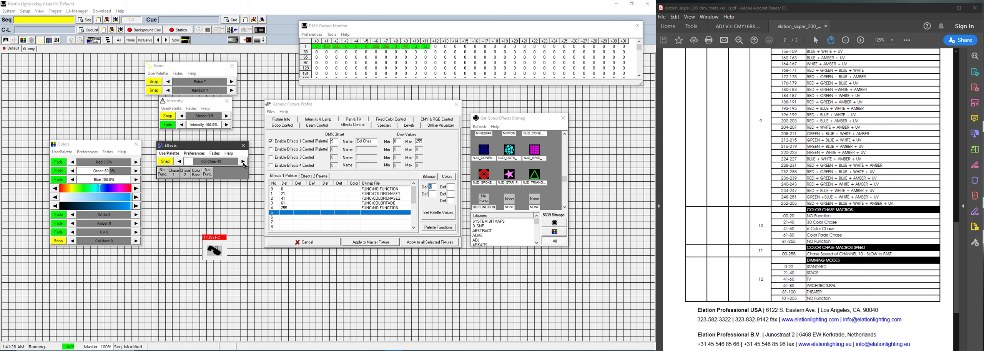
{"action": "left_click", "coordinate": [244, 163]}
{"action": "left_click", "coordinate": [244, 163]}
{"action": "left_click", "coordinate": [243, 163]}
{"action": "left_click_drag", "start_coordinate": [207, 163], "coordinate": [240, 163]}
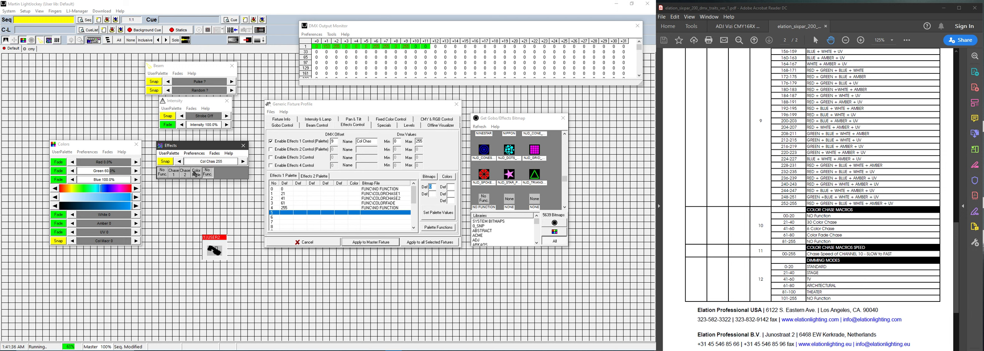
{"action": "left_click", "coordinate": [196, 173]}
{"action": "left_click", "coordinate": [185, 174]}
{"action": "left_click", "coordinate": [172, 175]}
{"action": "left_click", "coordinate": [162, 173]}
{"action": "left_click_drag", "start_coordinate": [206, 149], "coordinate": [203, 142]}
{"action": "left_click", "coordinate": [376, 108]}
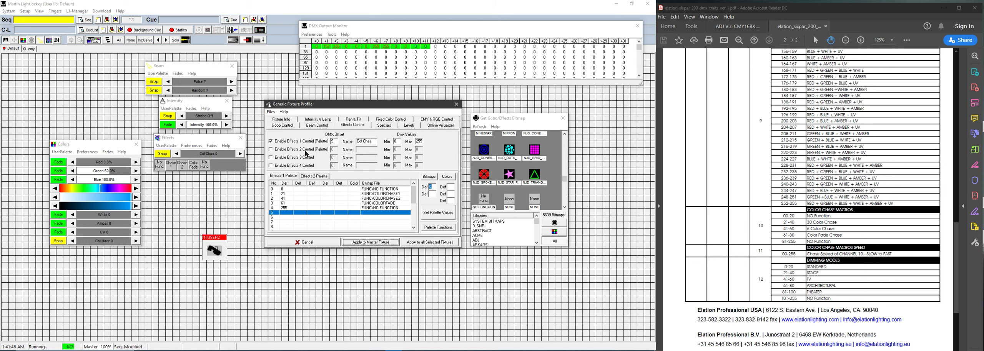
Step: Enable Effects 2 as Chase Sp on offset 10 with max 255 and apply to the master fixture
{"action": "left_click", "coordinate": [306, 150]}
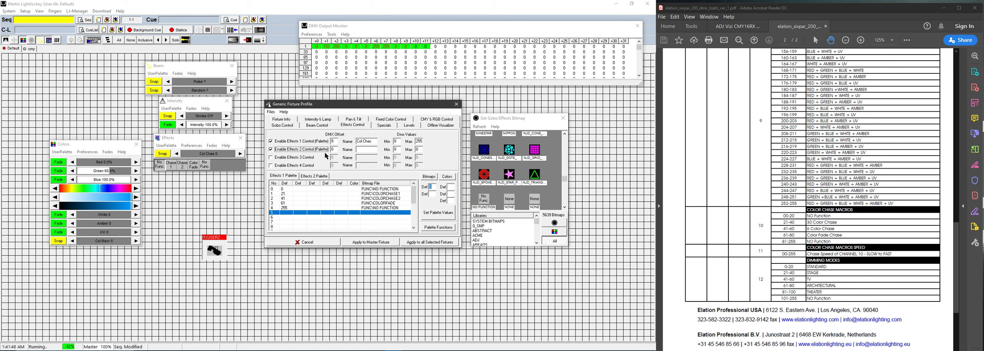
{"action": "key", "text": "Tab"}
{"action": "type", "text": "10"}
{"action": "type", "text": "C"}
{"action": "type", "text": "hase"}
{"action": "type", "text": " Sp"}
{"action": "key", "text": "Tab"}
{"action": "key", "text": "Tab"}
{"action": "type", "text": "2"}
{"action": "left_click", "coordinate": [371, 242]}
Step: Test the Chase Sp control and browse rows of the Effects 2 palette
{"action": "left_click_drag", "start_coordinate": [209, 162], "coordinate": [250, 164]}
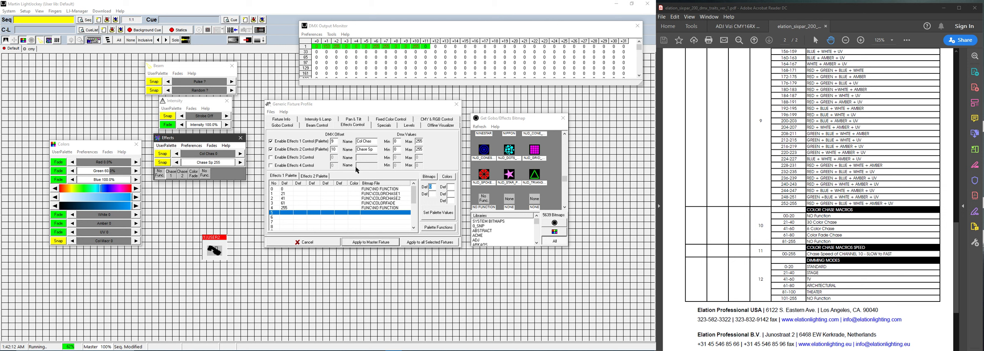
{"action": "left_click", "coordinate": [315, 176]}
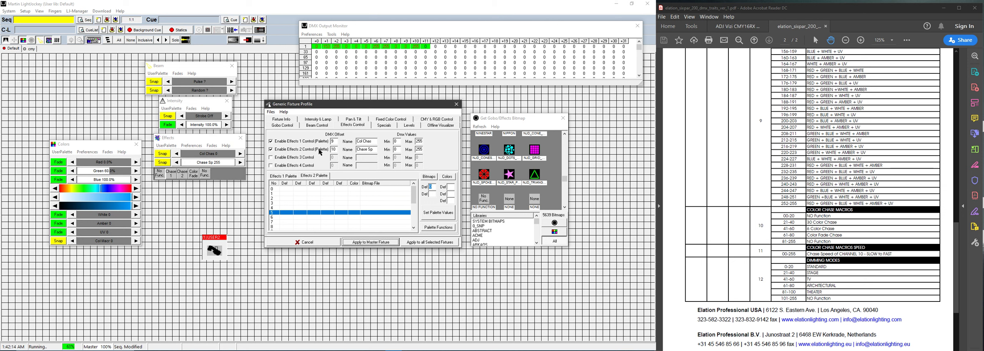
{"action": "left_click", "coordinate": [296, 188]}
{"action": "left_click", "coordinate": [297, 194]}
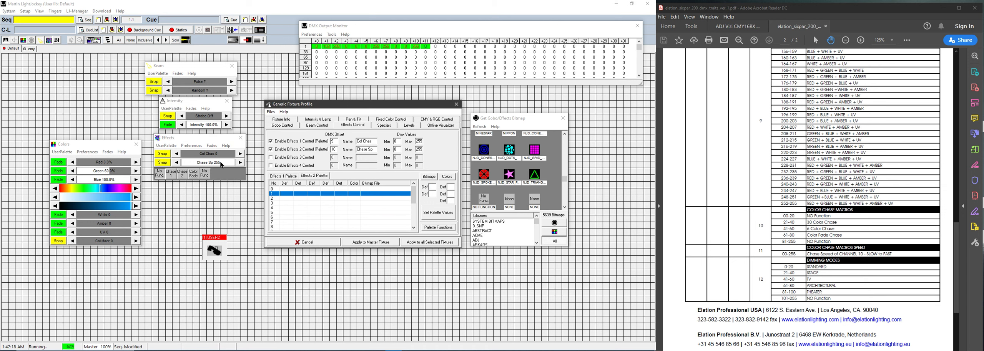
{"action": "left_click", "coordinate": [222, 166]}
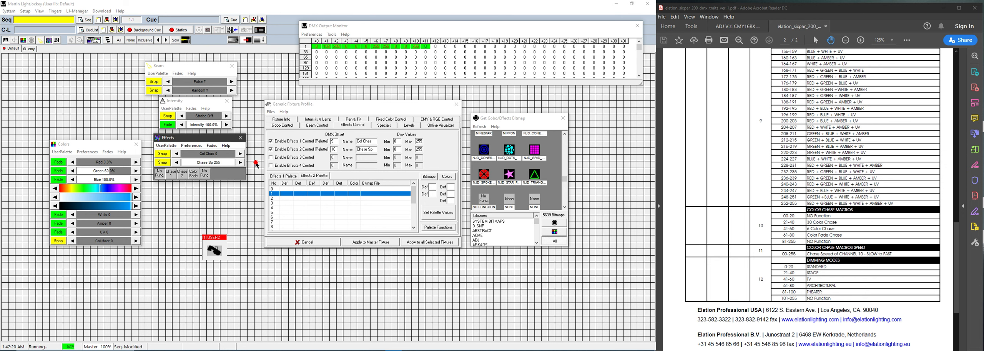
{"action": "left_click", "coordinate": [313, 204]}
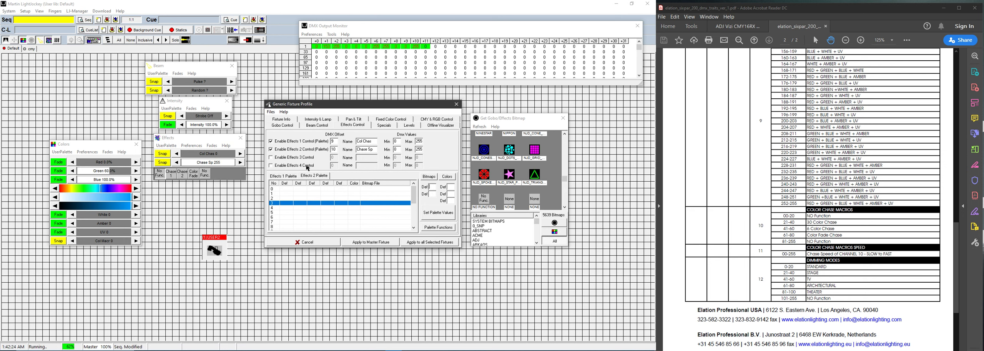
Step: Enable Effects 3 as Dim Curv on offset 11 with a maximum of 255
{"action": "left_click", "coordinate": [384, 125]}
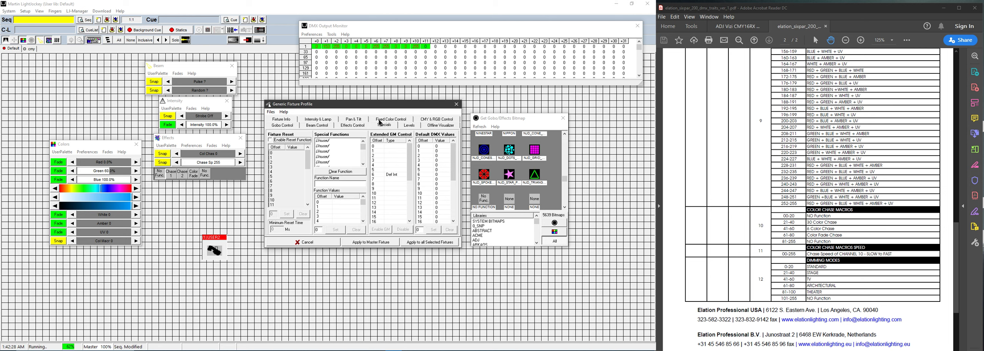
{"action": "left_click_drag", "start_coordinate": [377, 106], "coordinate": [374, 105]}
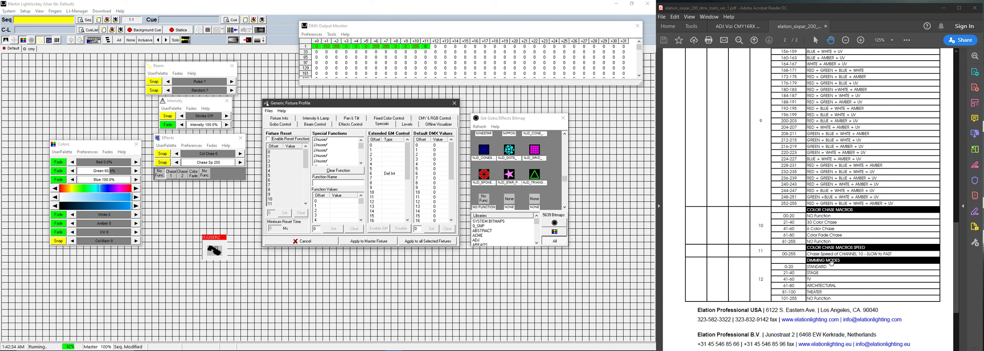
{"action": "left_click", "coordinate": [350, 125]}
{"action": "left_click", "coordinate": [304, 157]}
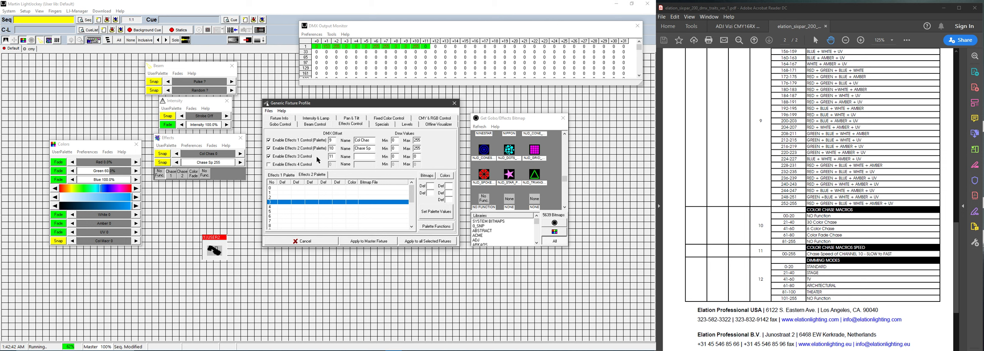
{"action": "type", "text": "Dim Cut"}
{"action": "key", "text": "Tab"}
{"action": "key", "text": "Tab"}
{"action": "type", "text": "255"}
Step: Select the first Effects 2 palette row and search the bitmap list for 'st'
{"action": "left_click", "coordinate": [326, 189]}
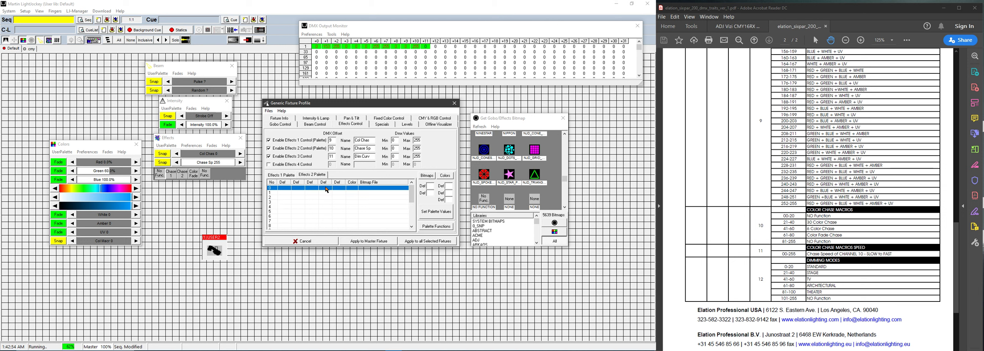
{"action": "left_click", "coordinate": [508, 177]}
{"action": "type", "text": "st"}
{"action": "scroll", "coordinate": [507, 177], "scroll_direction": "down", "scroll_amount": 1}
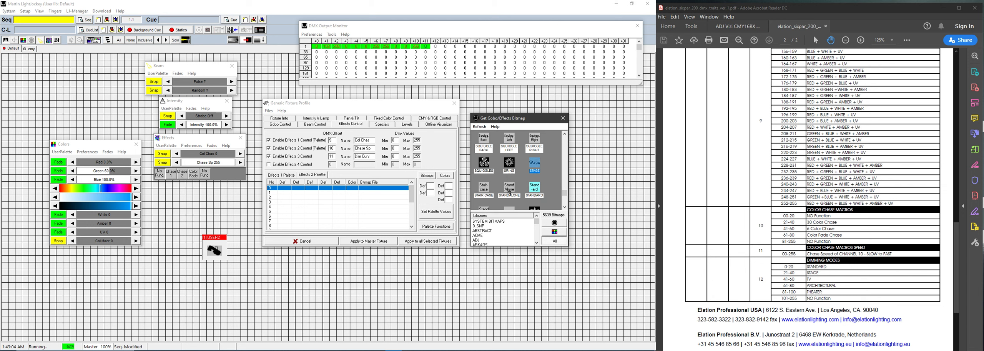
{"action": "scroll", "coordinate": [510, 192], "scroll_direction": "down", "scroll_amount": 1}
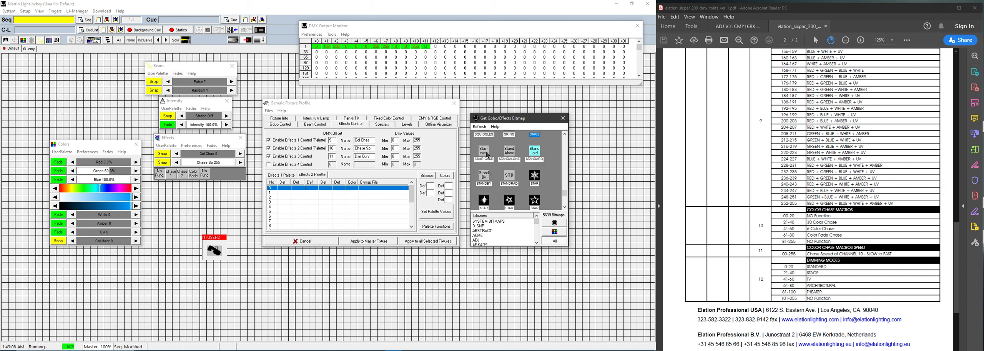
Step: Clear the Effects 3 maximum, minimum, Dim Curv name and DMX offset fields
{"action": "left_click", "coordinate": [315, 125]}
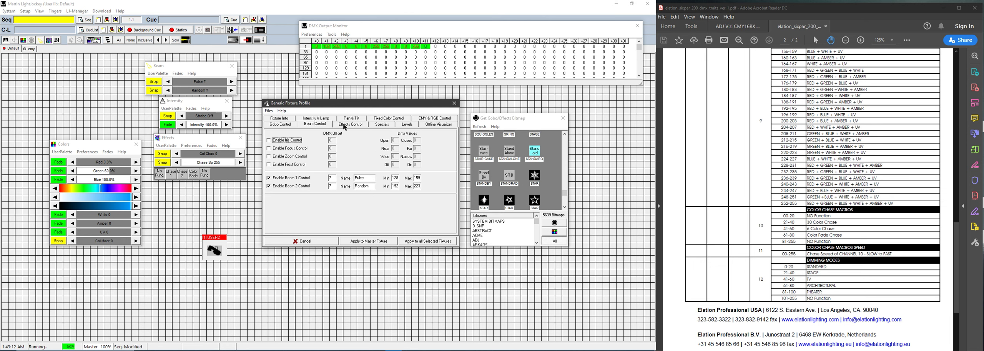
{"action": "left_click", "coordinate": [344, 126]}
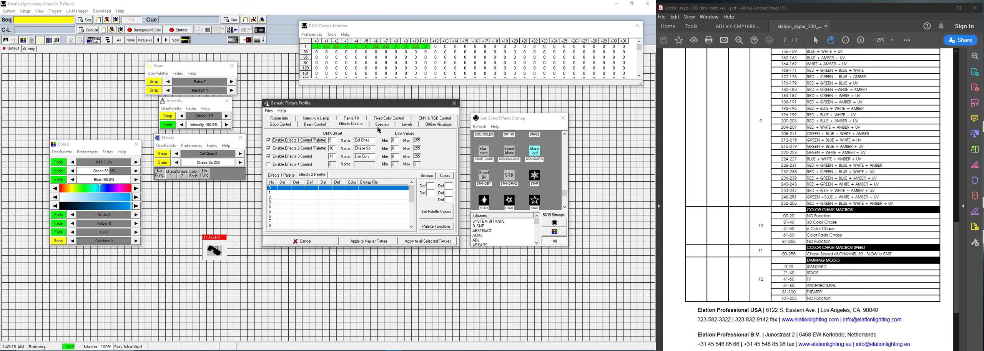
{"action": "double_click", "coordinate": [418, 158]}
{"action": "key", "text": "BackSpace"}
{"action": "double_click", "coordinate": [394, 157]}
{"action": "key", "text": "BackSpace"}
{"action": "left_click_drag", "start_coordinate": [371, 156], "coordinate": [353, 157]}
{"action": "key", "text": "BackSpace"}
{"action": "double_click", "coordinate": [331, 156]}
{"action": "key", "text": "BackSpace"}
Step: Untick Enable Effects 3 Control, apply to the master fixture, and show the Specials page
{"action": "left_click", "coordinate": [297, 158]}
{"action": "left_click", "coordinate": [362, 241]}
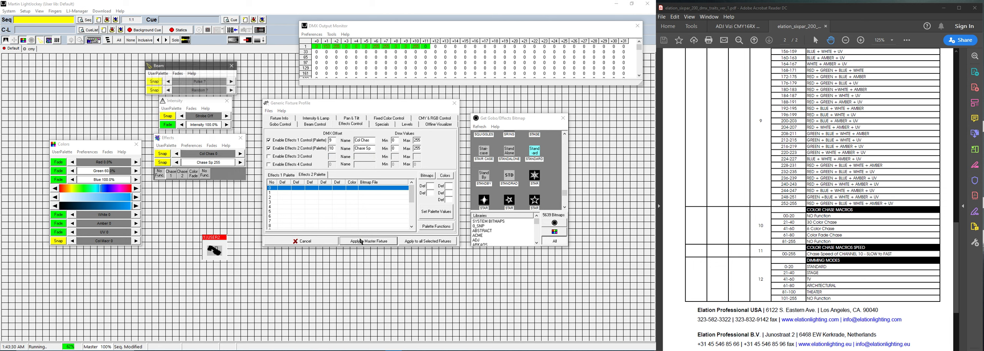
{"action": "left_click", "coordinate": [371, 108]}
{"action": "left_click", "coordinate": [380, 125]}
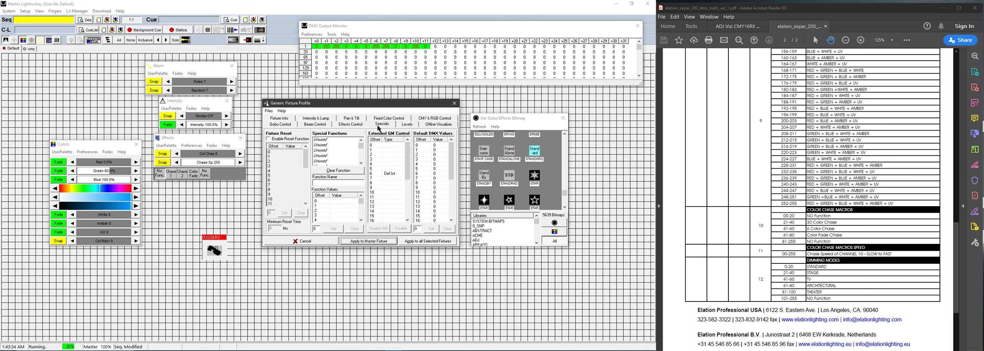
Step: Add a Standard special function setting offset 11 to 0
{"action": "left_click", "coordinate": [324, 140]}
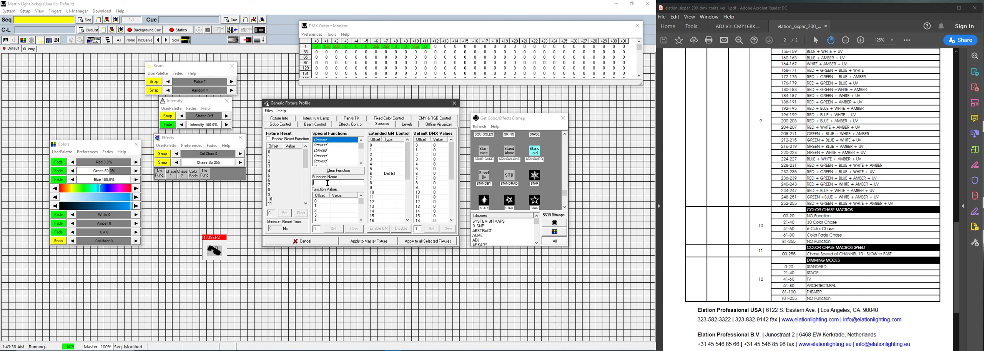
{"action": "type", "text": "Sta"}
{"action": "type", "text": "ndard"}
{"action": "scroll", "coordinate": [342, 207], "scroll_direction": "down", "scroll_amount": 1}
{"action": "left_click", "coordinate": [334, 210]}
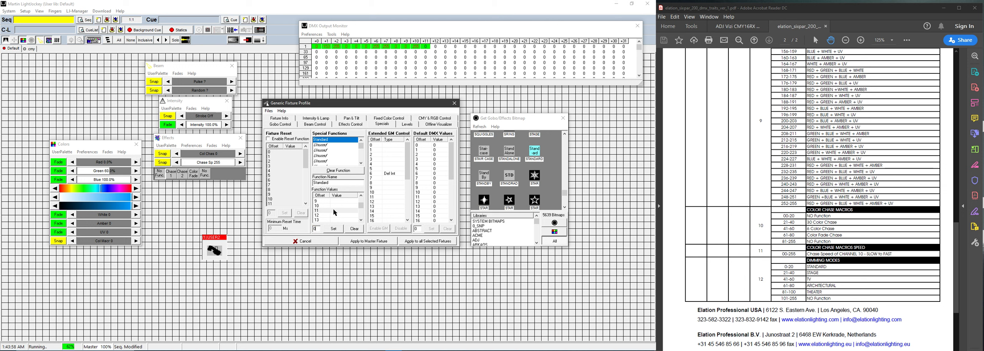
{"action": "left_click", "coordinate": [333, 229]}
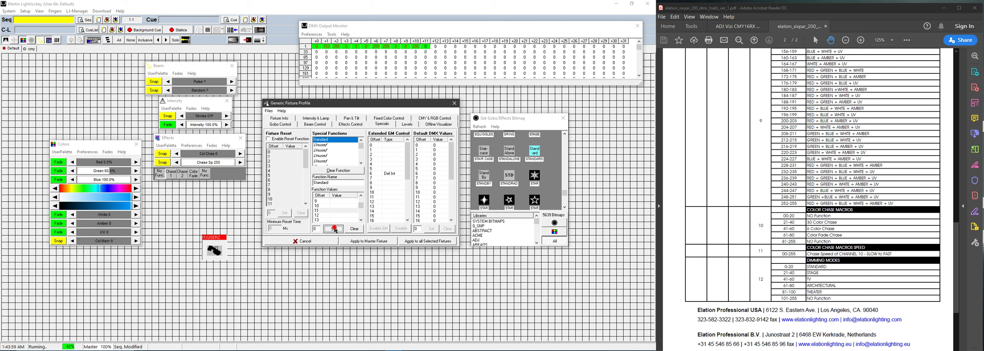
Step: Add a Stage special function setting offset 11 to 21
{"action": "left_click", "coordinate": [328, 145]}
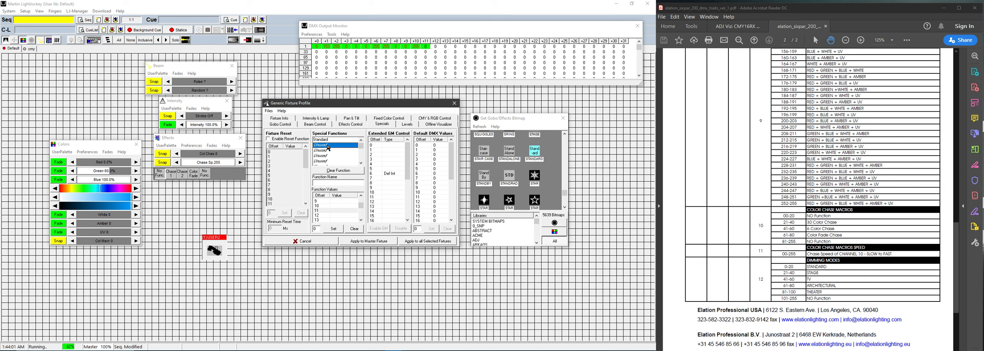
{"action": "left_click", "coordinate": [330, 183]}
{"action": "type", "text": "St"}
{"action": "type", "text": "age"}
{"action": "type", "text": "1"}
{"action": "left_click", "coordinate": [333, 230]}
Step: Add a TV special function setting offset 11 to 41 and apply to the master fixture
{"action": "left_click", "coordinate": [323, 150]}
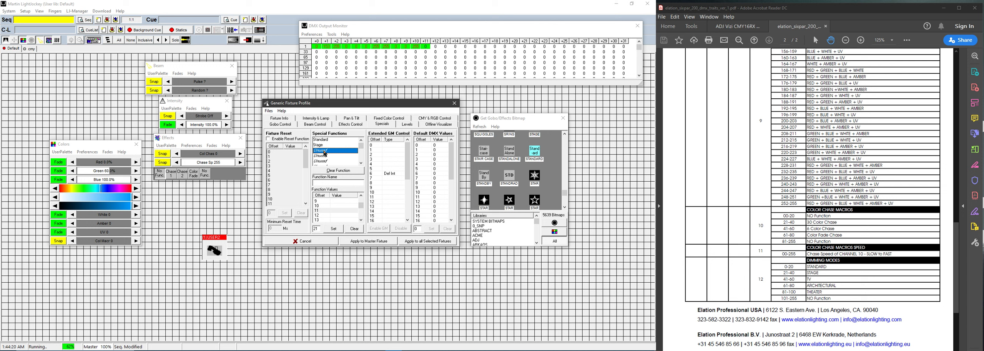
{"action": "left_click", "coordinate": [322, 182]}
{"action": "type", "text": "TV"}
{"action": "double_click", "coordinate": [317, 229]}
{"action": "type", "text": "41"}
{"action": "left_click", "coordinate": [334, 229]}
{"action": "left_click", "coordinate": [325, 156]}
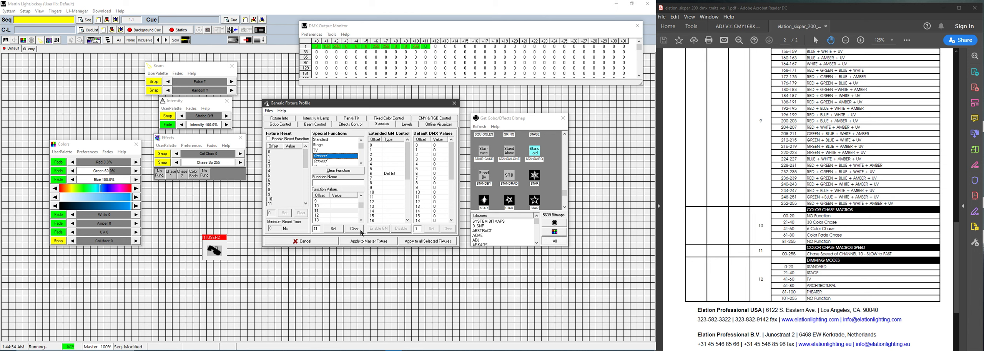
{"action": "left_click", "coordinate": [369, 242]}
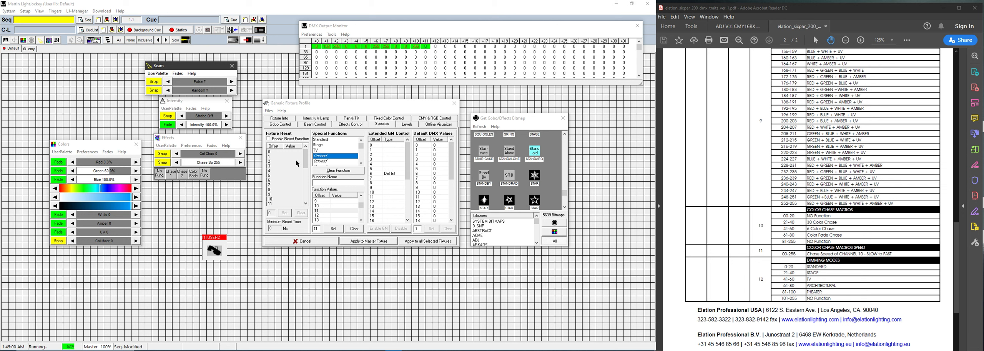
Step: Enable the reset function with value 127 on offset 11 and apply it to the master fixture
{"action": "left_click", "coordinate": [268, 140]}
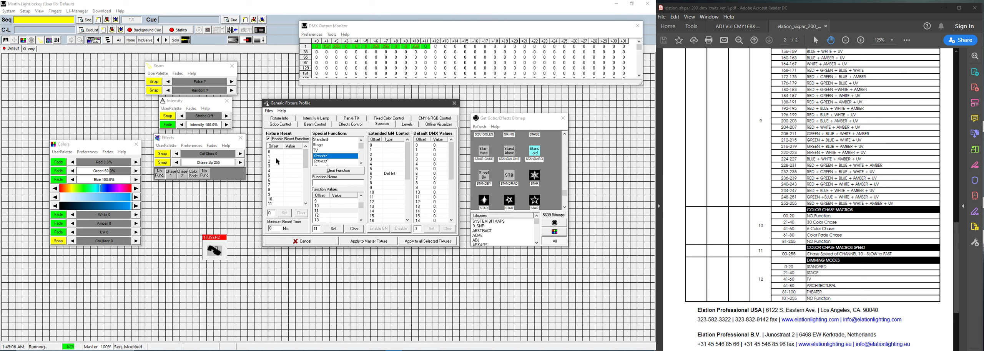
{"action": "scroll", "coordinate": [286, 189], "scroll_direction": "down", "scroll_amount": 1}
{"action": "left_click", "coordinate": [288, 190]}
{"action": "left_click", "coordinate": [285, 213]}
{"action": "left_click", "coordinate": [361, 241]}
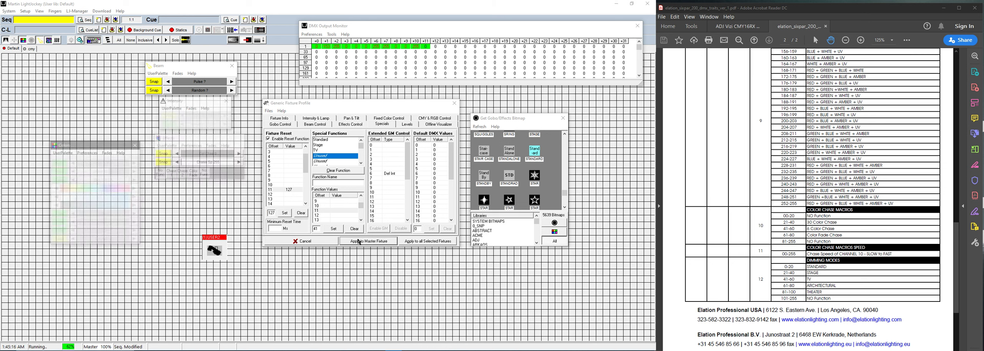
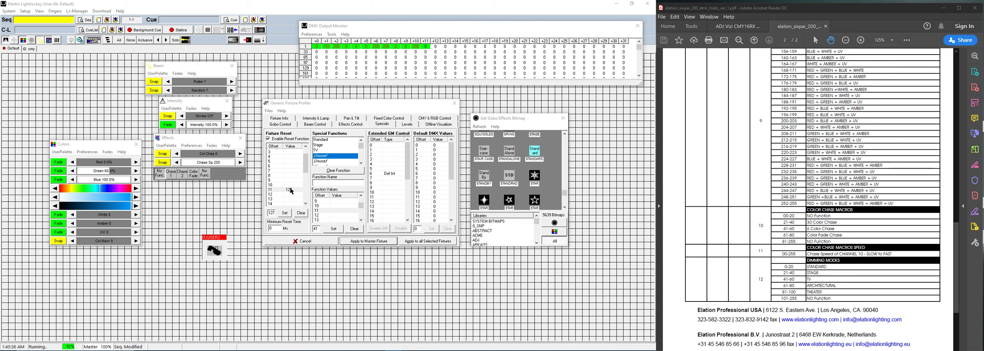
Step: Cancel the Gobo/Effects bitmap chooser and switch the fixture profile editor to its Specials page
{"action": "left_click", "coordinate": [316, 243]}
{"action": "mouse_move", "coordinate": [395, 345]}
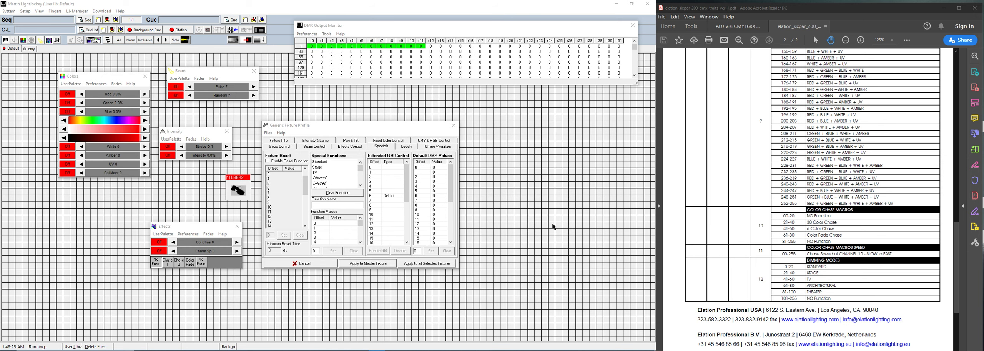
{"action": "left_click_drag", "start_coordinate": [371, 127], "coordinate": [376, 127]}
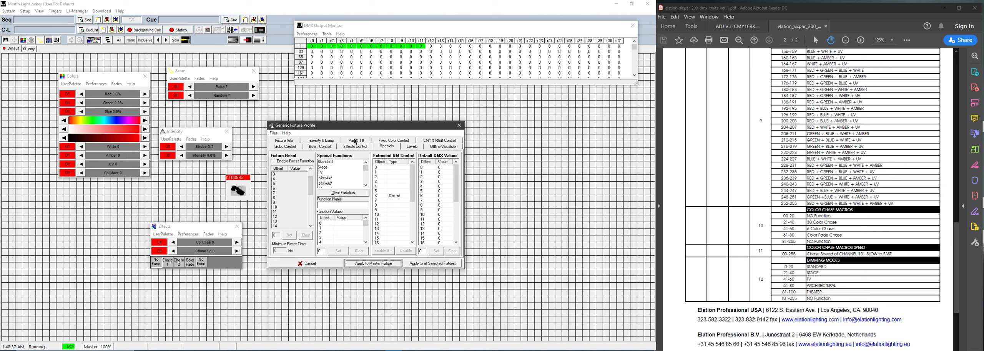
{"action": "left_click", "coordinate": [385, 147]}
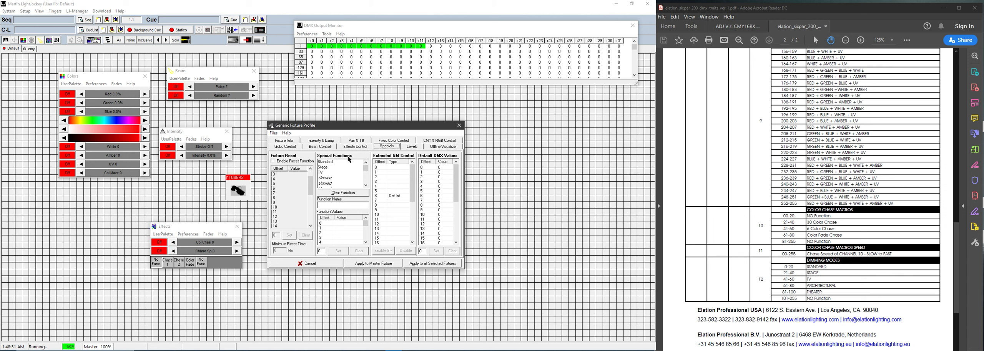
Step: Save the profile over the existing Six Par 200 IP 12cha.GS2 file, confirming the replacement
{"action": "left_click", "coordinate": [273, 133]}
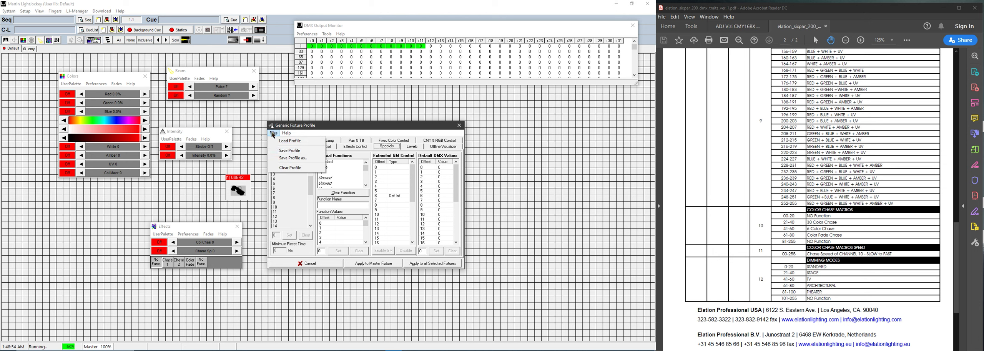
{"action": "left_click", "coordinate": [293, 159]}
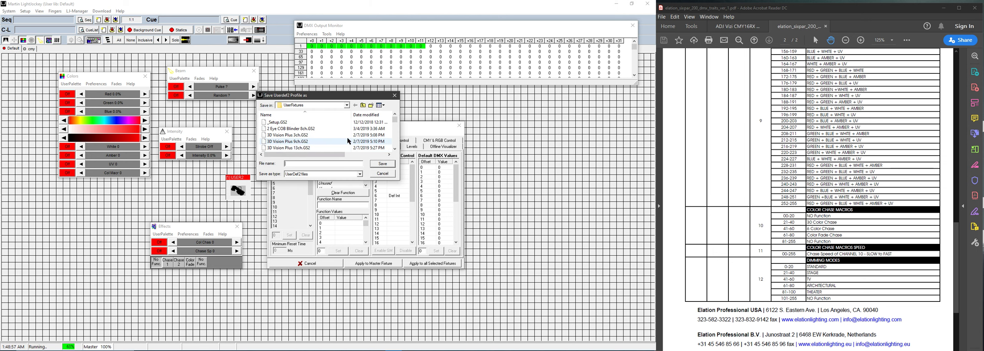
{"action": "scroll", "coordinate": [338, 141], "scroll_direction": "down", "scroll_amount": 4}
{"action": "scroll", "coordinate": [338, 141], "scroll_direction": "down", "scroll_amount": 3}
{"action": "scroll", "coordinate": [338, 140], "scroll_direction": "down", "scroll_amount": 8}
{"action": "scroll", "coordinate": [338, 141], "scroll_direction": "down", "scroll_amount": 10}
{"action": "scroll", "coordinate": [338, 140], "scroll_direction": "down", "scroll_amount": 10}
{"action": "scroll", "coordinate": [338, 140], "scroll_direction": "down", "scroll_amount": 10}
{"action": "scroll", "coordinate": [338, 140], "scroll_direction": "up", "scroll_amount": 3}
{"action": "scroll", "coordinate": [338, 140], "scroll_direction": "down", "scroll_amount": 1}
{"action": "left_click", "coordinate": [339, 135]}
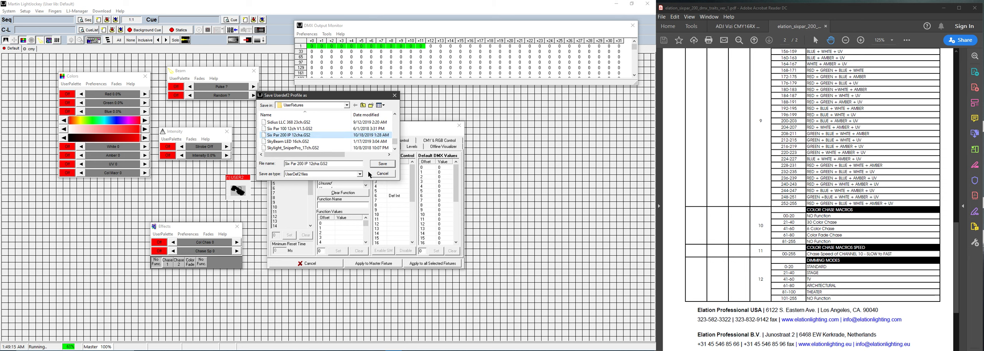
{"action": "left_click", "coordinate": [378, 165]}
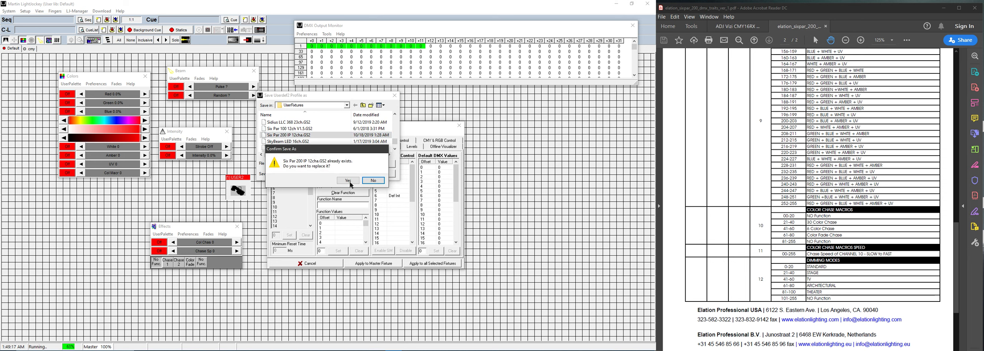
{"action": "left_click", "coordinate": [350, 183]}
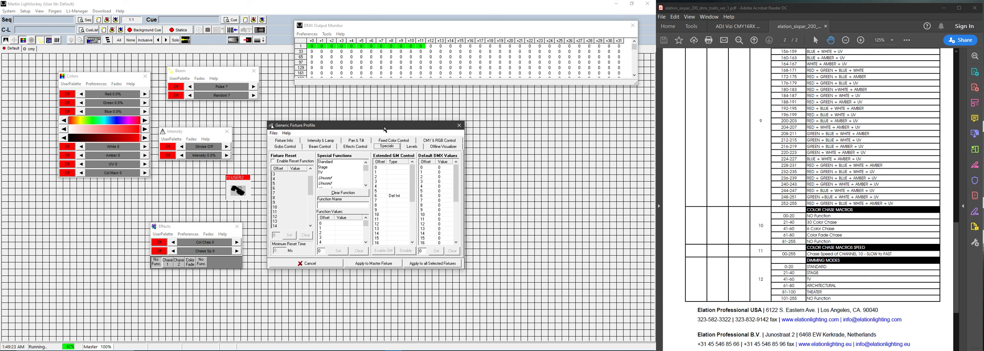
Step: Apply the profile to the master fixture and change 'specials' to 'Levels' in the Profile Notes
{"action": "left_click", "coordinate": [378, 264]}
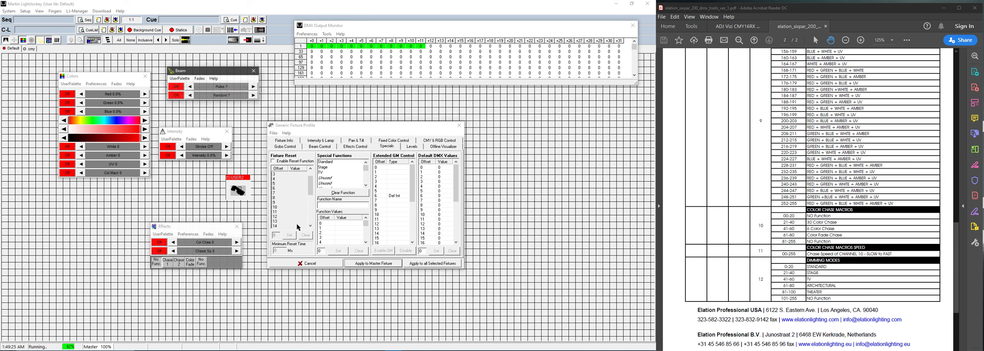
{"action": "left_click", "coordinate": [292, 142]}
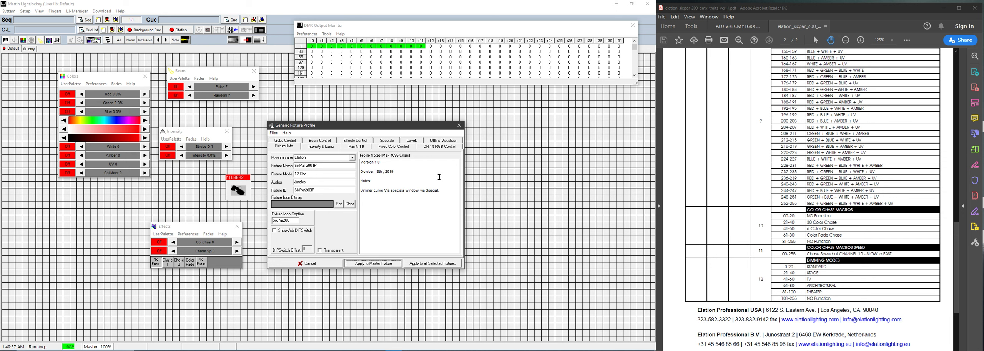
{"action": "left_click", "coordinate": [400, 191]}
{"action": "key", "text": "BackSpace"}
{"action": "key", "text": "BackSpace"}
{"action": "key", "text": "BackSpace"}
{"action": "key", "text": "BackSpace"}
{"action": "key", "text": "BackSpace"}
{"action": "key", "text": "BackSpace"}
{"action": "key", "text": "BackSpace"}
{"action": "key", "text": "BackSpace"}
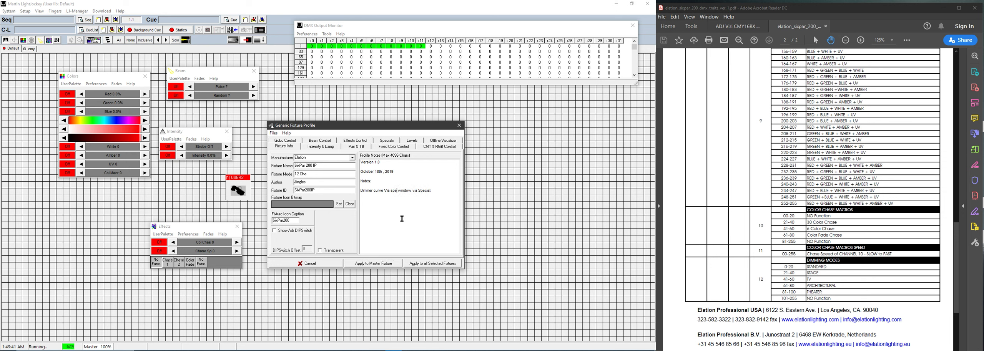
{"action": "type", "text": "LEvels"}
{"action": "key", "text": "BackSpace"}
{"action": "key", "text": "BackSpace"}
{"action": "key", "text": "BackSpace"}
{"action": "key", "text": "BackSpace"}
{"action": "key", "text": "BackSpace"}
{"action": "type", "text": "evels"}
Step: Apply the updated notes, re-save over Six Par 200 IP 12cha.GS2, and close the editor
{"action": "left_click", "coordinate": [385, 265]}
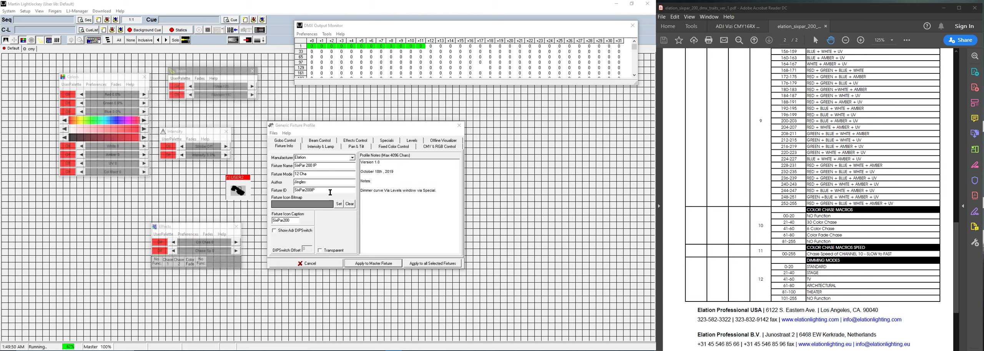
{"action": "left_click", "coordinate": [274, 133]}
{"action": "left_click", "coordinate": [286, 151]}
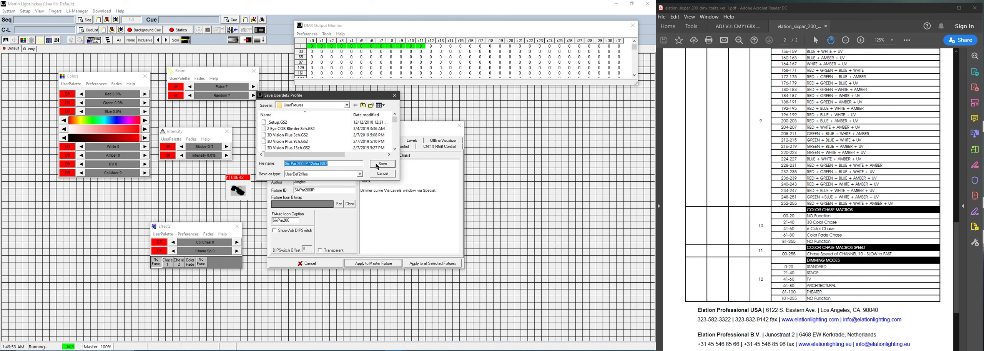
{"action": "left_click", "coordinate": [381, 164]}
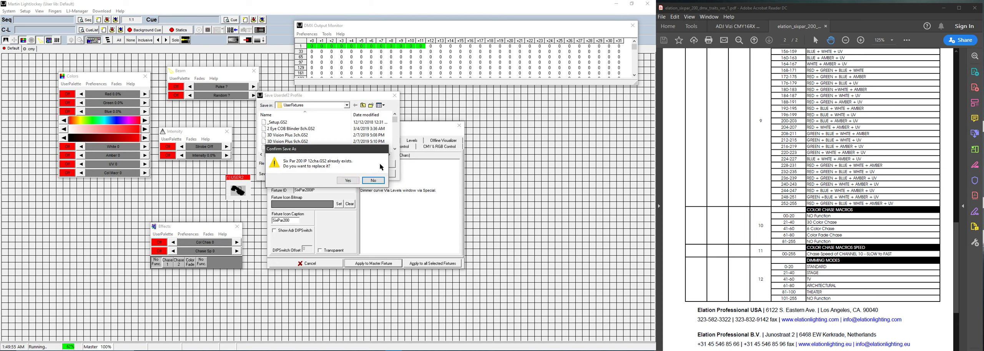
{"action": "left_click", "coordinate": [348, 181]}
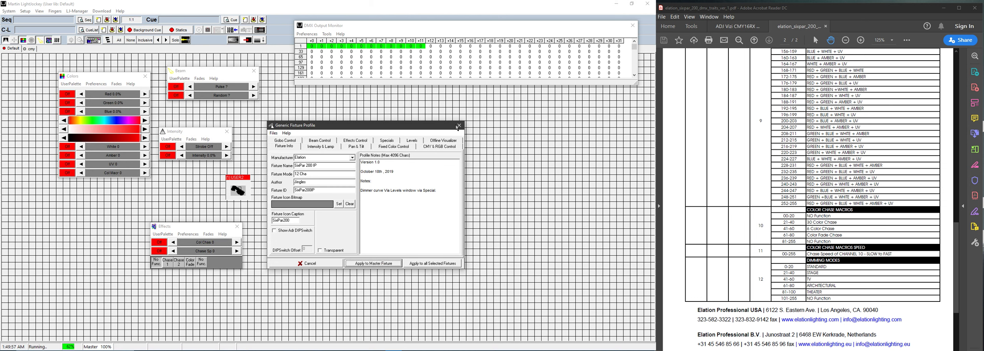
{"action": "left_click", "coordinate": [458, 126]}
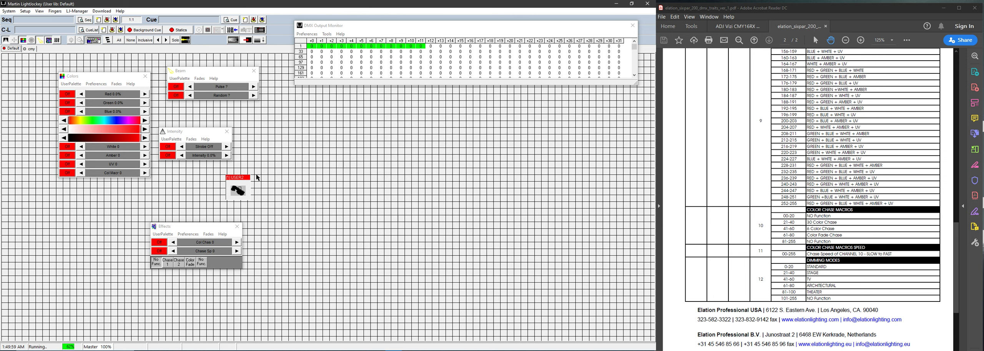
Step: Reselect USER2 and set red 71%, green 78%, blue 72.9% and intensity 100%
{"action": "left_click", "coordinate": [239, 190]}
{"action": "left_click", "coordinate": [239, 190]}
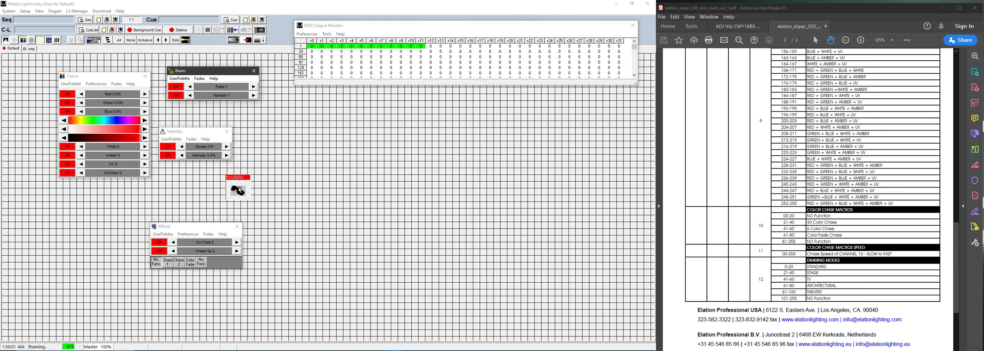
{"action": "left_click", "coordinate": [105, 96]}
{"action": "left_click", "coordinate": [106, 102]}
{"action": "left_click", "coordinate": [110, 112]}
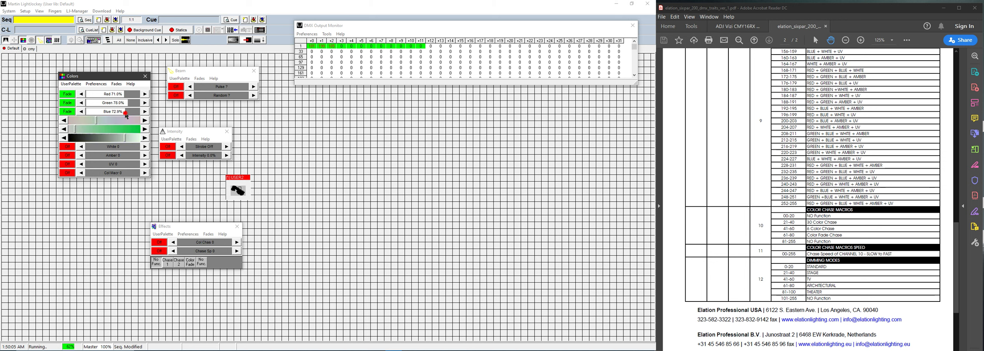
{"action": "left_click", "coordinate": [196, 156]}
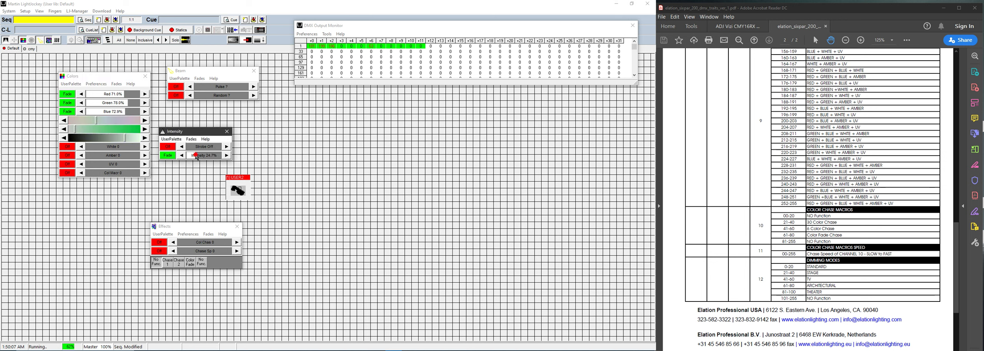
{"action": "left_click_drag", "start_coordinate": [200, 131], "coordinate": [203, 116]}
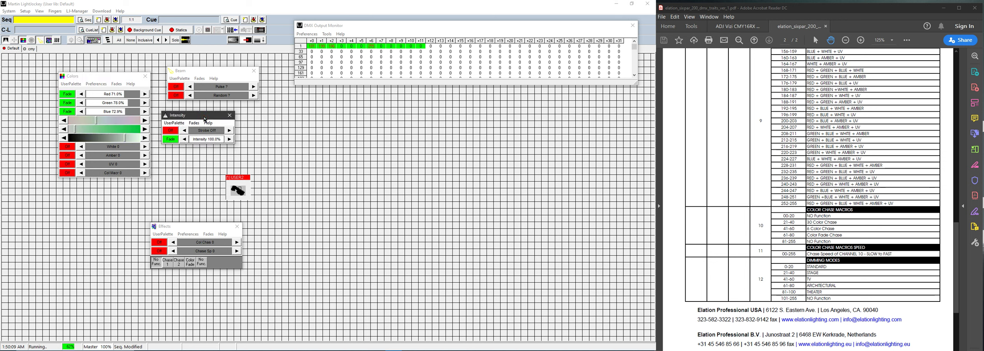
Step: Switch on strobe, set white, amber and UV levels, start a colour chase with speed, and show Levels
{"action": "left_click", "coordinate": [201, 133]}
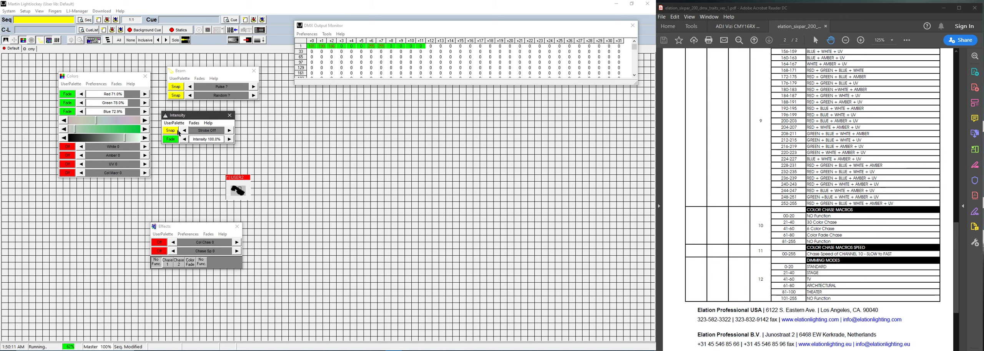
{"action": "left_click_drag", "start_coordinate": [94, 147], "coordinate": [136, 164]}
{"action": "left_click_drag", "start_coordinate": [197, 229], "coordinate": [168, 195]}
{"action": "left_click", "coordinate": [139, 230]}
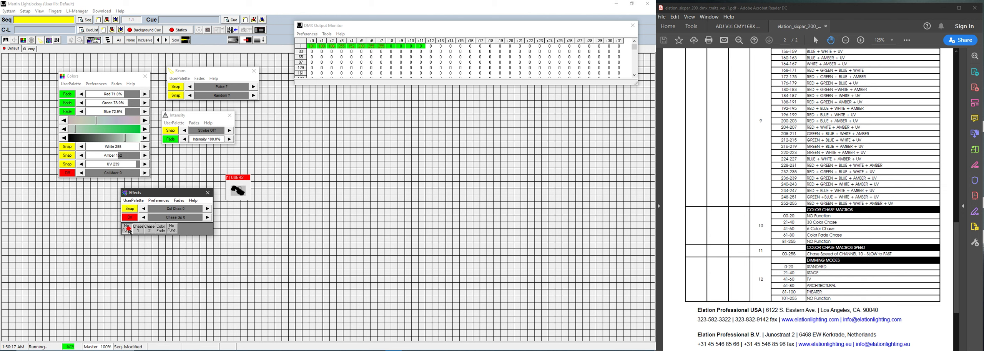
{"action": "left_click", "coordinate": [159, 218]}
{"action": "left_click_drag", "start_coordinate": [199, 71], "coordinate": [194, 74]}
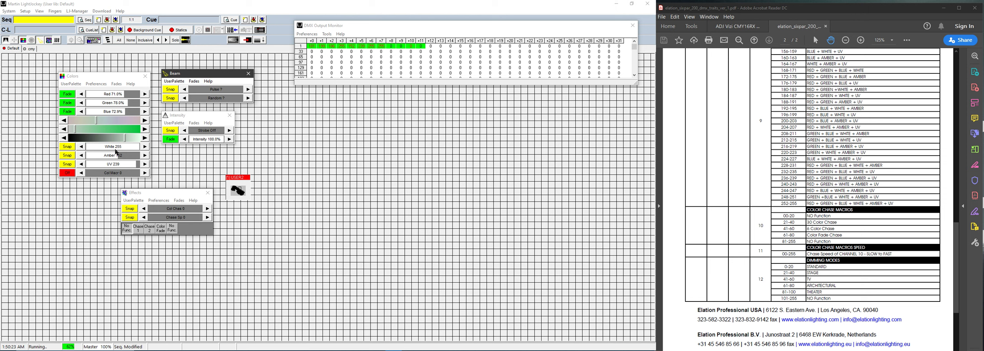
{"action": "left_click", "coordinate": [58, 41]}
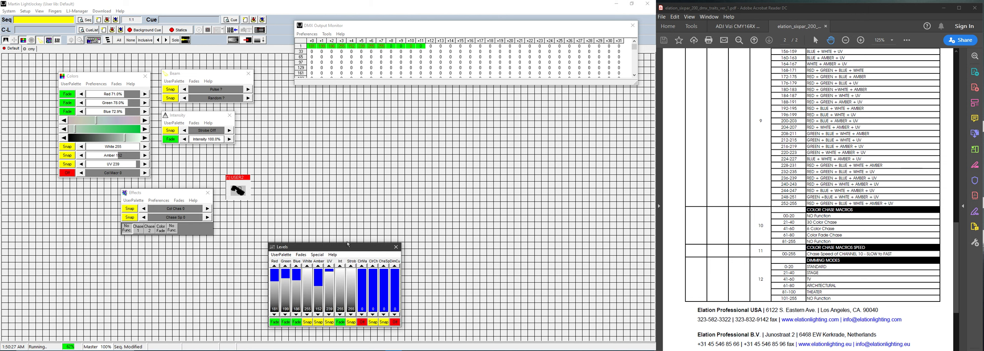
Step: Open the fixture's Fixture Special list from the Levels window and confirm the Standard function
{"action": "left_click_drag", "start_coordinate": [348, 246], "coordinate": [299, 211]}
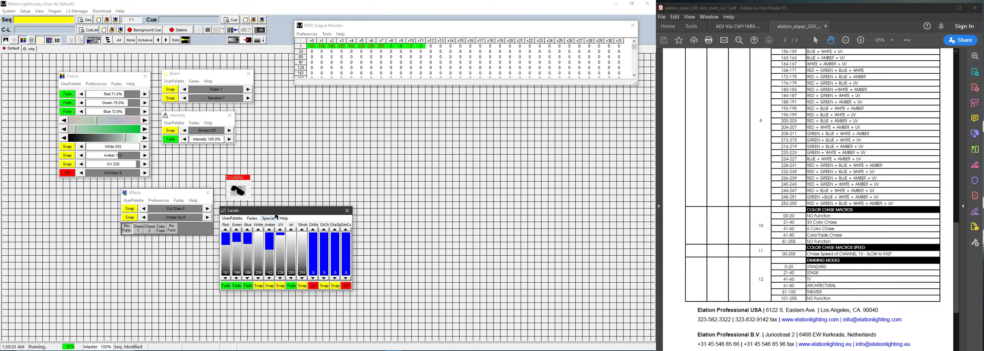
{"action": "left_click_drag", "start_coordinate": [276, 213], "coordinate": [273, 216]}
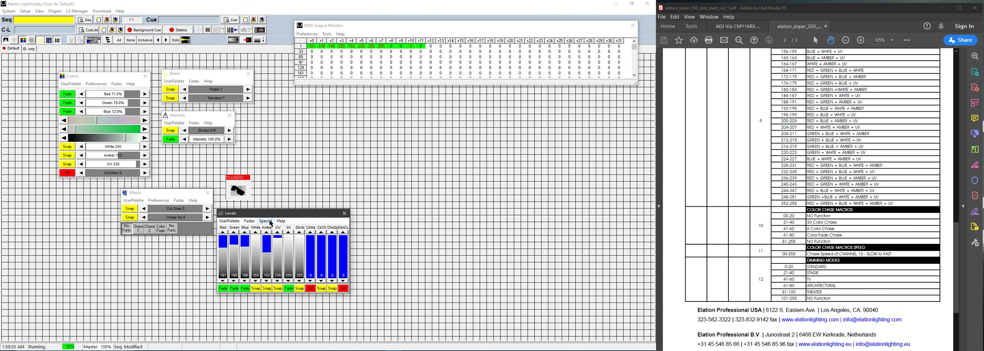
{"action": "left_click", "coordinate": [271, 222]}
{"action": "left_click_drag", "start_coordinate": [272, 222], "coordinate": [366, 227]}
{"action": "left_click", "coordinate": [367, 249]}
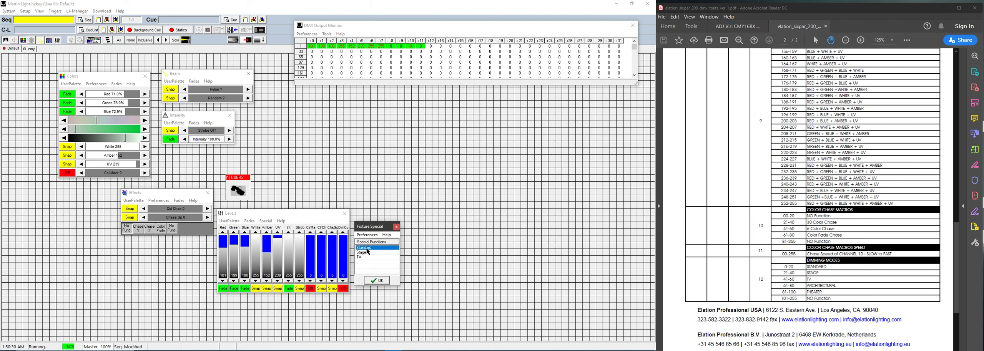
{"action": "left_click", "coordinate": [382, 284]}
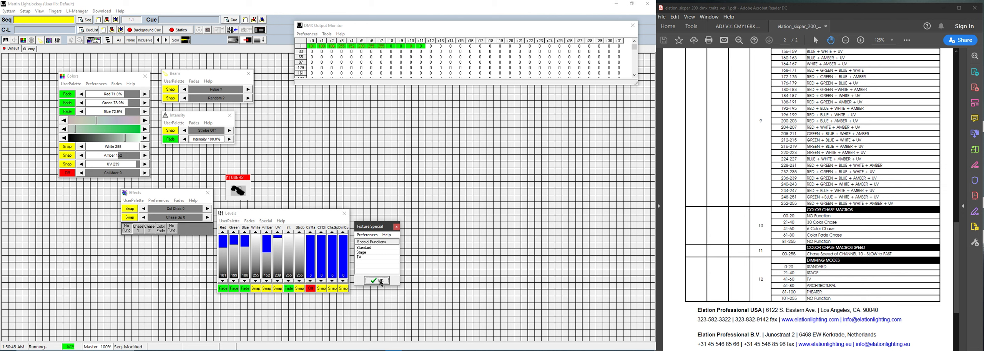
Step: Apply the Stage dimmer curve, then TV, then return to Standard so DimCu reads 0
{"action": "left_click", "coordinate": [365, 248]}
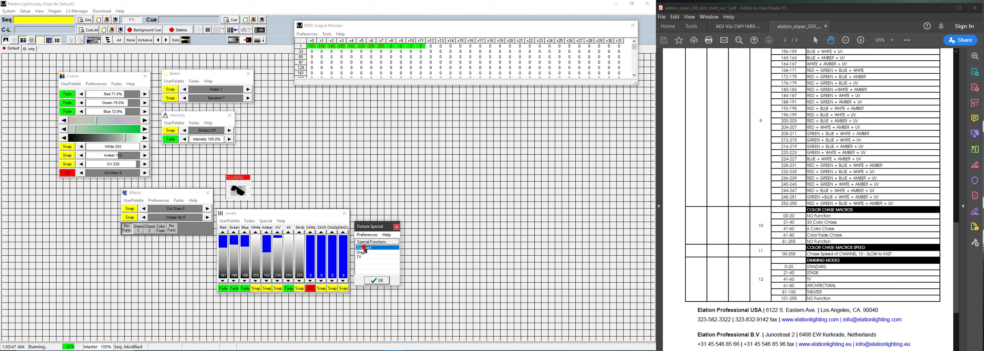
{"action": "left_click", "coordinate": [365, 253]}
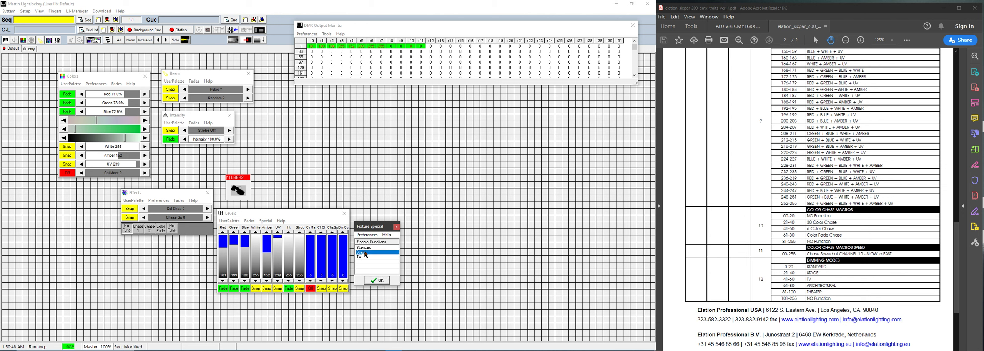
{"action": "left_click", "coordinate": [375, 281]}
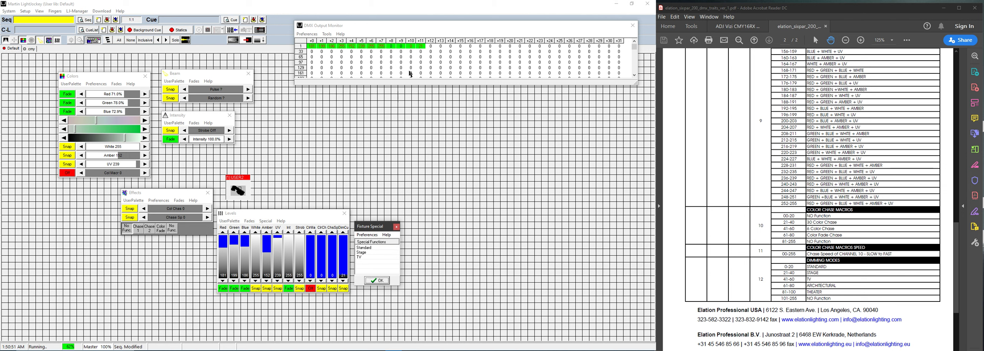
{"action": "left_click", "coordinate": [363, 258]}
{"action": "left_click", "coordinate": [377, 282]}
{"action": "left_click", "coordinate": [370, 248]}
{"action": "left_click", "coordinate": [377, 282]}
{"action": "left_click", "coordinate": [284, 215]}
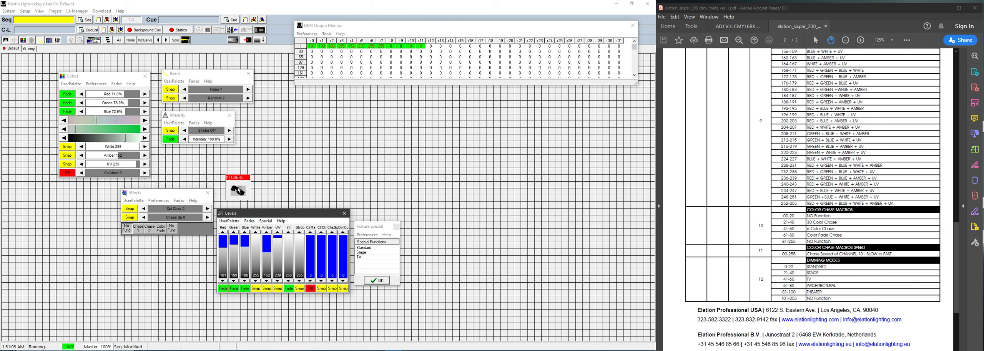
Step: Open Define Fixture Profile for USER2 on its Levels page and adjust the Red, Green and Blue levels
{"action": "right_click", "coordinate": [239, 190]}
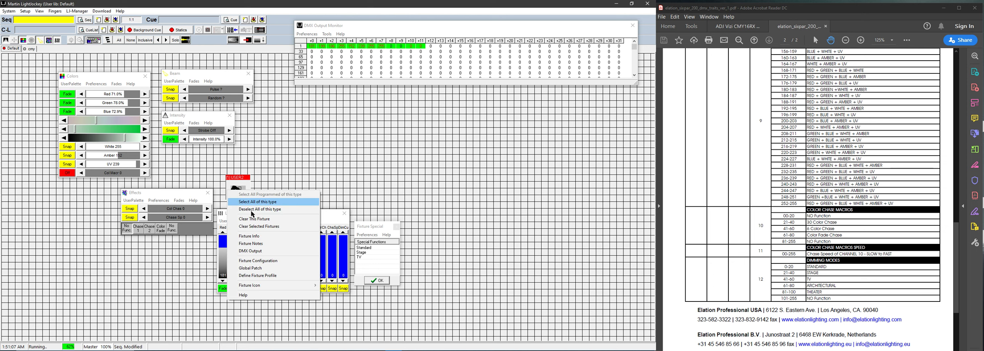
{"action": "left_click", "coordinate": [254, 276]}
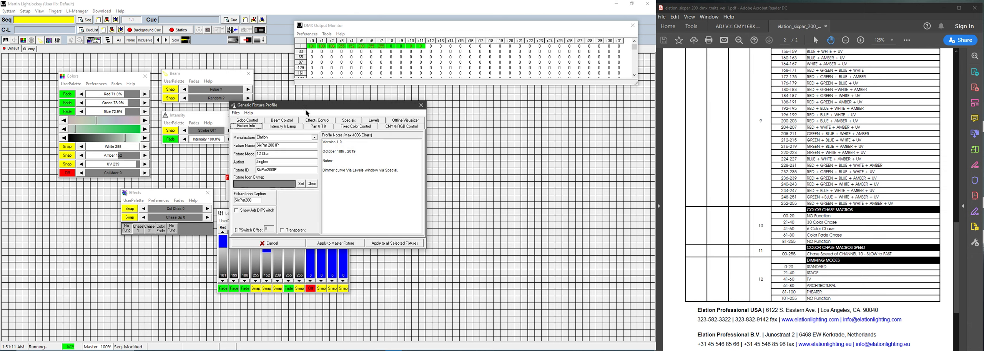
{"action": "left_click_drag", "start_coordinate": [306, 105], "coordinate": [430, 105]}
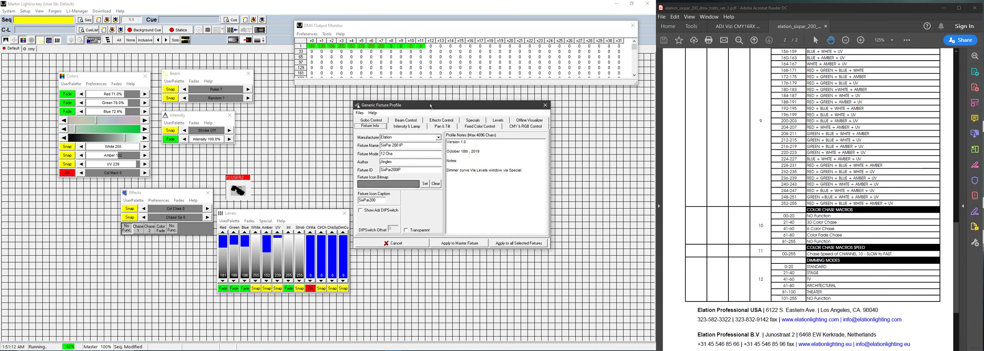
{"action": "left_click", "coordinate": [496, 120]}
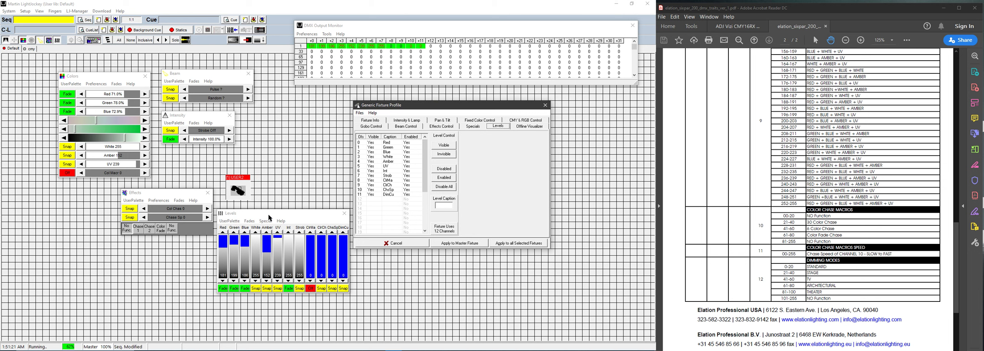
{"action": "left_click", "coordinate": [223, 254]}
{"action": "left_click_drag", "start_coordinate": [224, 255], "coordinate": [255, 252]}
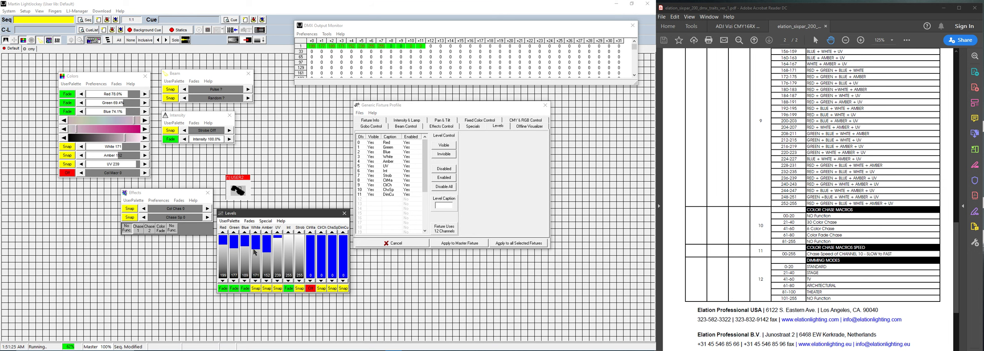
Step: Make all level channels, Red through DimCu, invisible and apply to the master fixture
{"action": "left_click", "coordinate": [372, 144]}
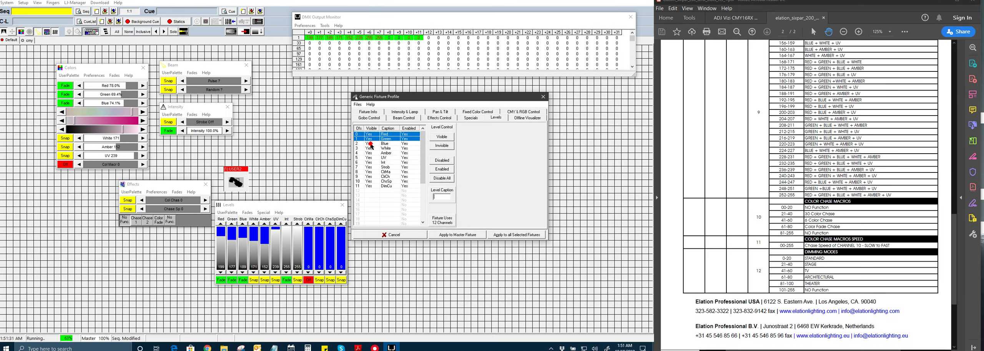
{"action": "left_click", "coordinate": [372, 148], "text": "ctrl"}
{"action": "left_click", "coordinate": [372, 152], "text": "ctrl"}
{"action": "left_click", "coordinate": [373, 162], "text": "ctrl"}
{"action": "left_click", "coordinate": [371, 143], "text": "ctrl"}
{"action": "left_click", "coordinate": [370, 153], "text": "ctrl"}
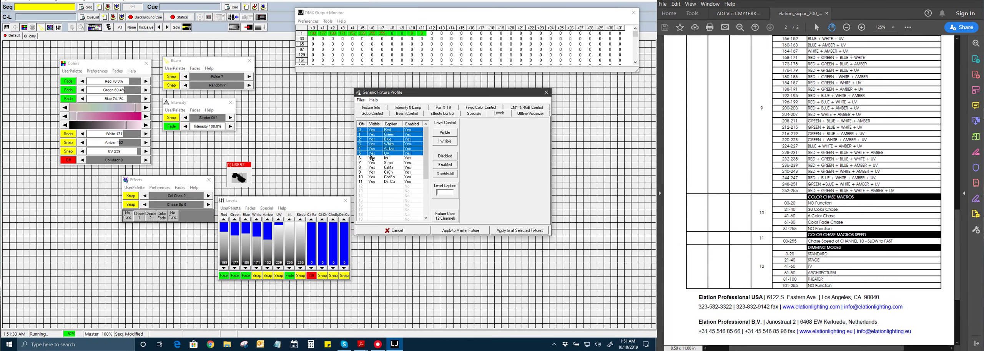
{"action": "left_click", "coordinate": [372, 159], "text": "ctrl"}
{"action": "left_click", "coordinate": [371, 164], "text": "ctrl"}
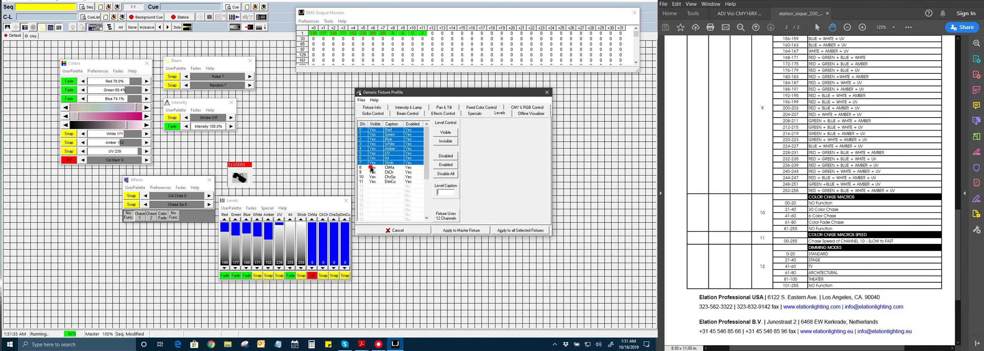
{"action": "left_click", "coordinate": [371, 168], "text": "ctrl"}
{"action": "left_click", "coordinate": [371, 173], "text": "ctrl"}
{"action": "left_click", "coordinate": [371, 177], "text": "ctrl"}
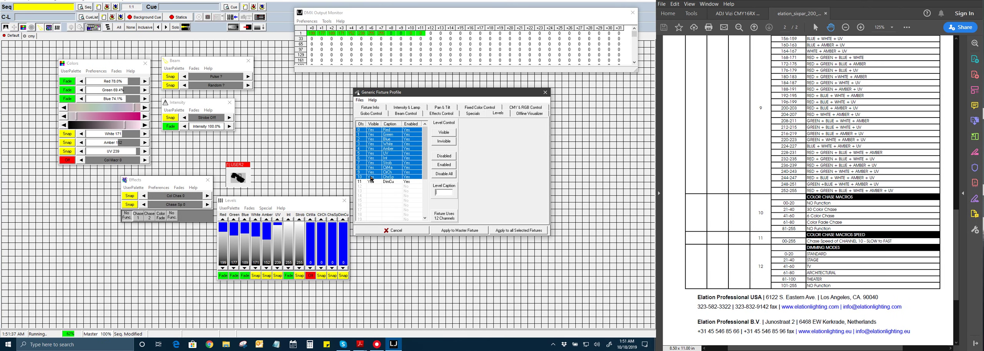
{"action": "left_click", "coordinate": [371, 181], "text": "ctrl"}
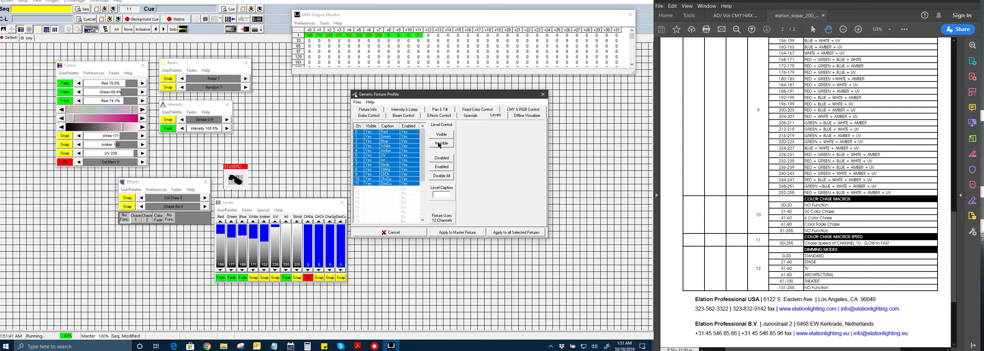
{"action": "left_click", "coordinate": [439, 145]}
{"action": "left_click", "coordinate": [460, 232]}
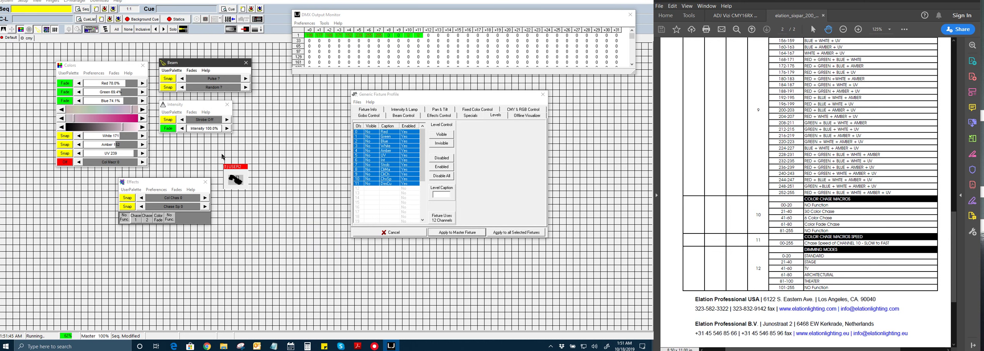
Step: Make only the DimCu channel visible again and apply to the master fixture
{"action": "left_click", "coordinate": [55, 30]}
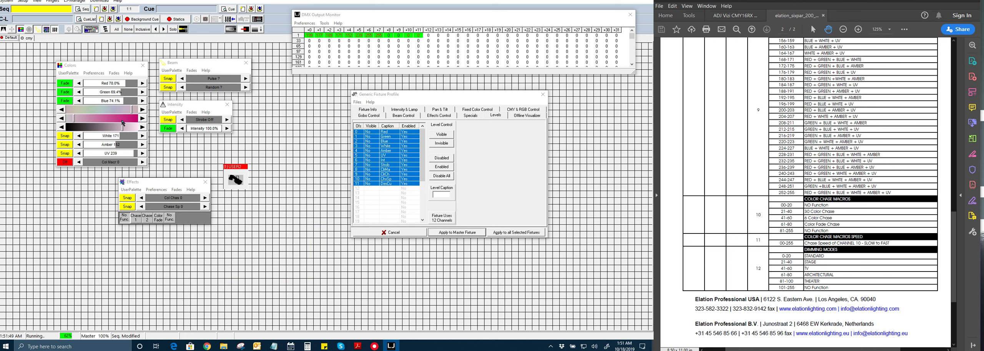
{"action": "mouse_move", "coordinate": [114, 65]}
{"action": "left_mouse_down"}
{"action": "mouse_move", "coordinate": [92, 68]}
{"action": "mouse_move", "coordinate": [117, 66]}
{"action": "left_mouse_up"}
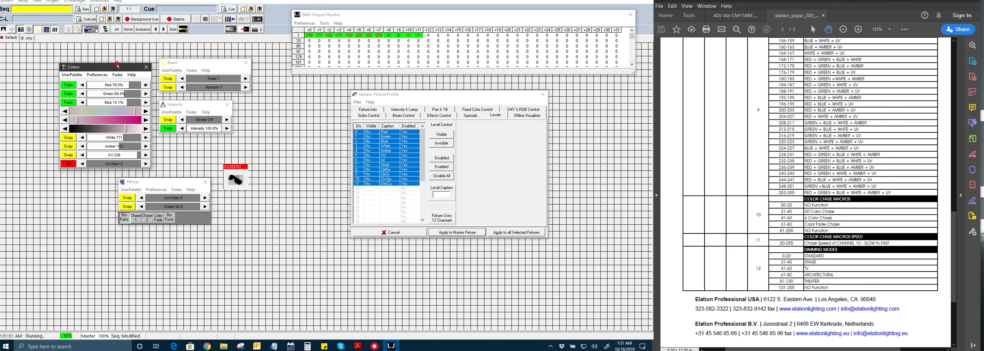
{"action": "left_click", "coordinate": [375, 185]}
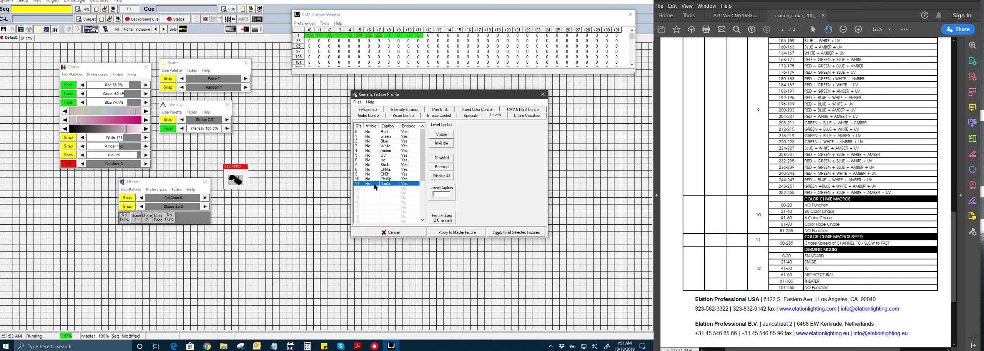
{"action": "left_click", "coordinate": [442, 136]}
{"action": "left_click", "coordinate": [456, 232]}
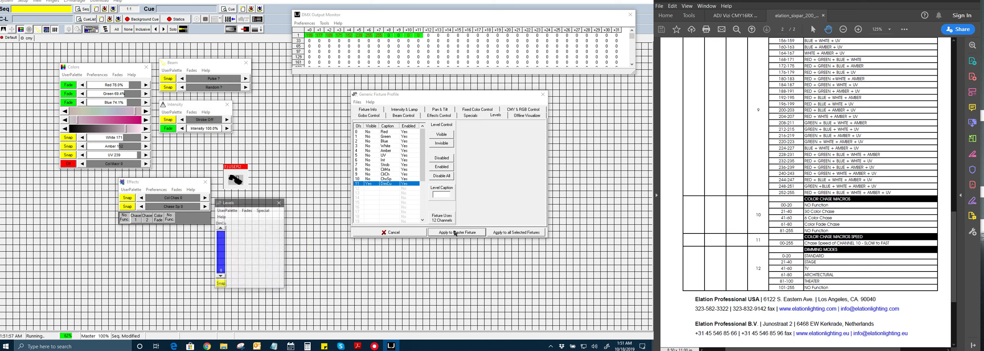
Step: Check the dimmer curve options in the new Levels window, then close the Levels window
{"action": "left_click_drag", "start_coordinate": [238, 205], "coordinate": [267, 200]}
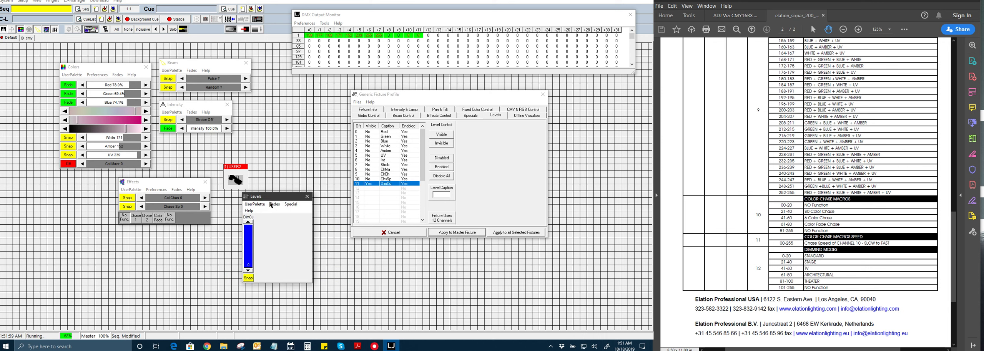
{"action": "left_click", "coordinate": [289, 204]}
{"action": "left_click_drag", "start_coordinate": [281, 212], "coordinate": [288, 129]}
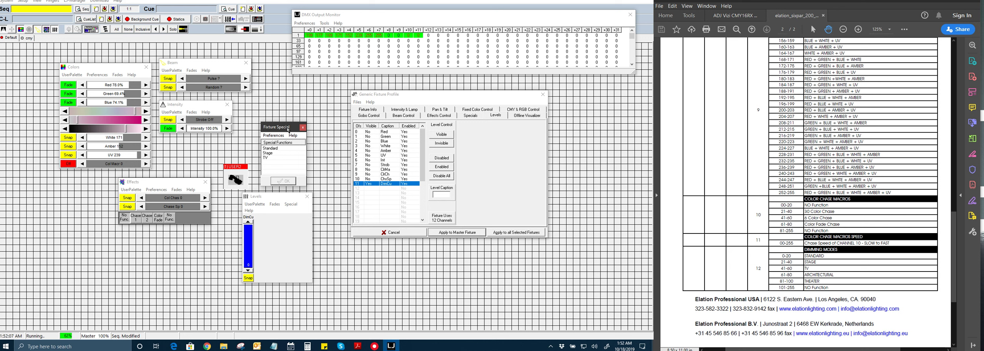
{"action": "left_click_drag", "start_coordinate": [274, 200], "coordinate": [258, 200]}
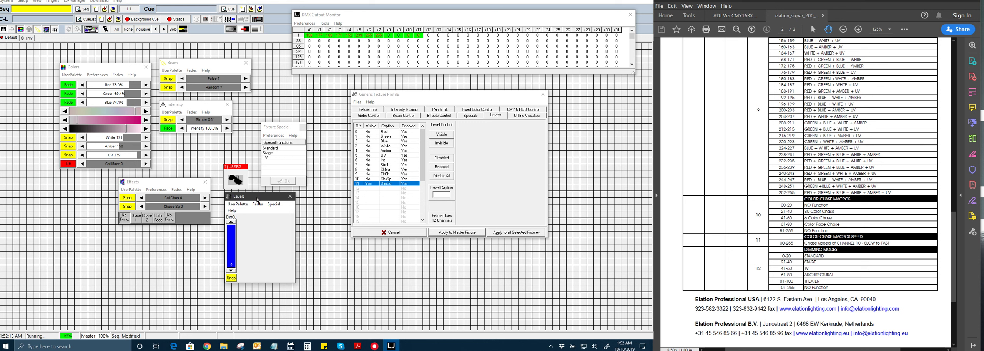
{"action": "left_click_drag", "start_coordinate": [257, 201], "coordinate": [254, 203]}
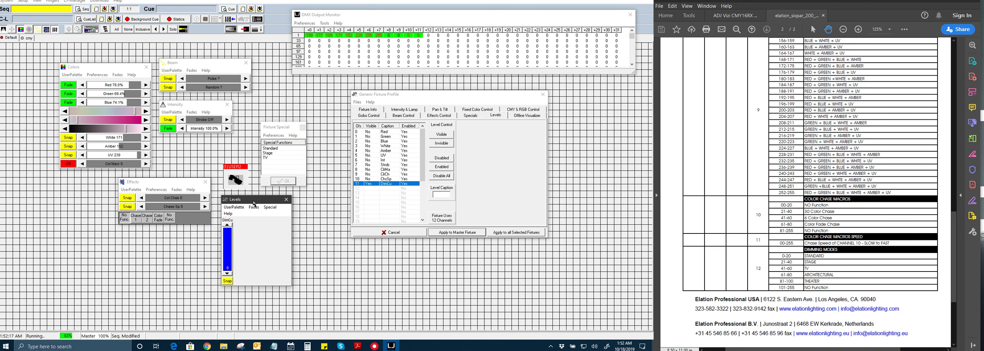
{"action": "left_click", "coordinate": [286, 200]}
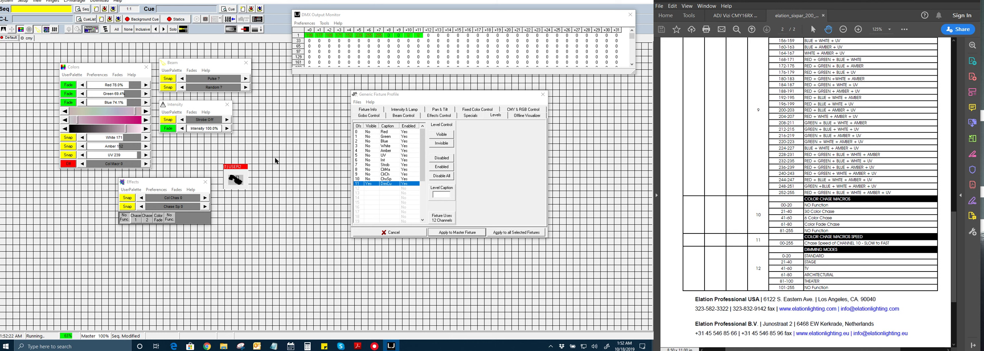
Step: Start a new sequence, discarding the modified one, and apply the profile to the master fixture
{"action": "left_click", "coordinate": [96, 10]}
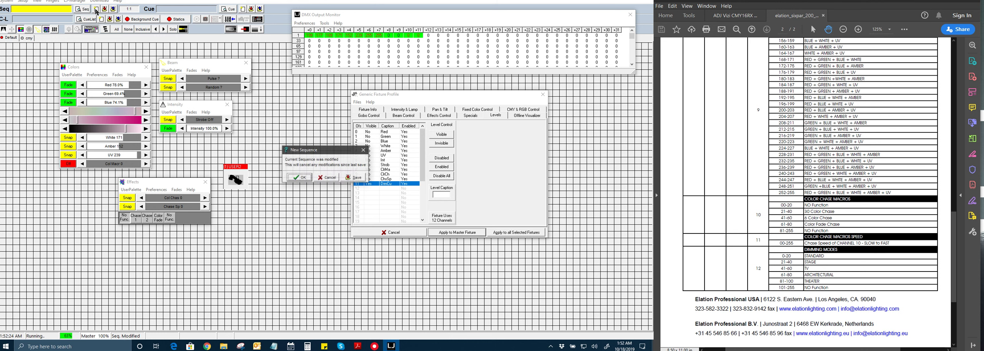
{"action": "left_click", "coordinate": [305, 178]}
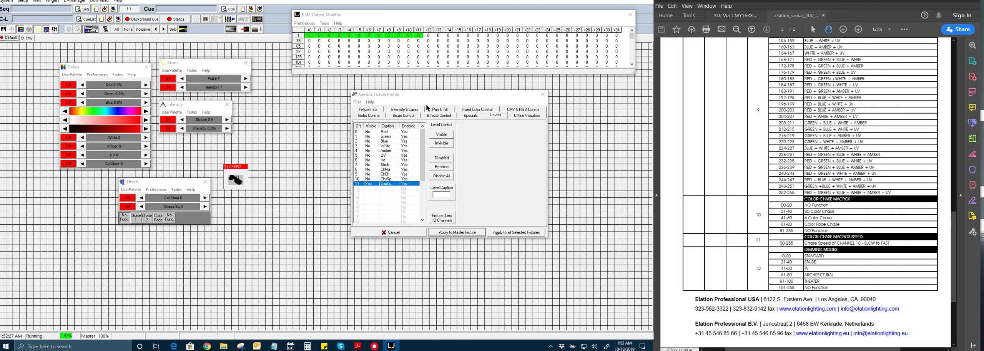
{"action": "left_click_drag", "start_coordinate": [450, 97], "coordinate": [406, 103]}
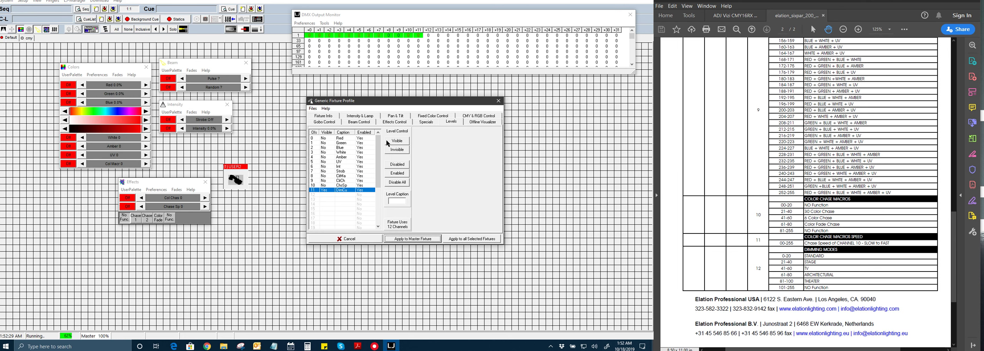
{"action": "left_click", "coordinate": [403, 239]}
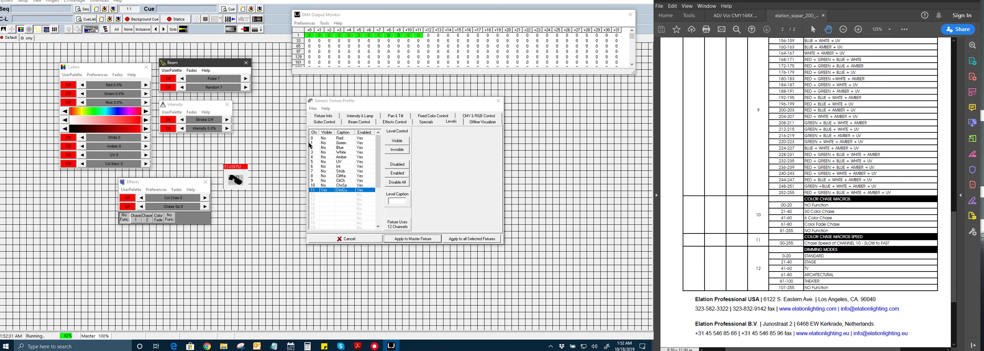
Step: Re-save the profile over Six Par 200 IP 12cha.GS2 and close the profile editor
{"action": "left_click", "coordinate": [313, 109]}
{"action": "left_click", "coordinate": [325, 130]}
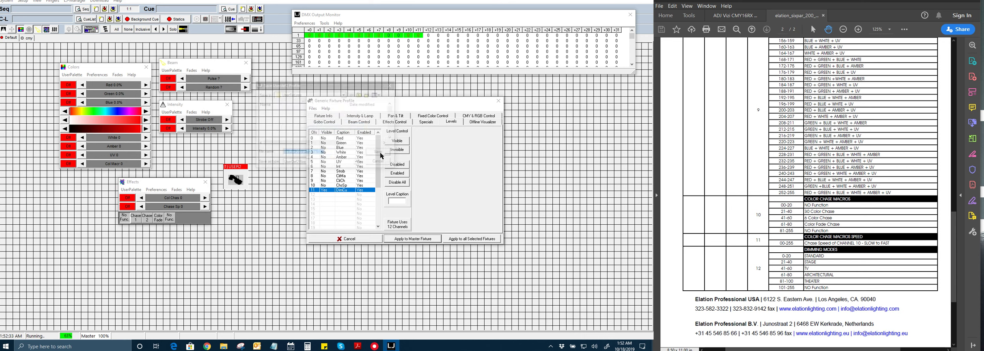
{"action": "left_click", "coordinate": [380, 153]}
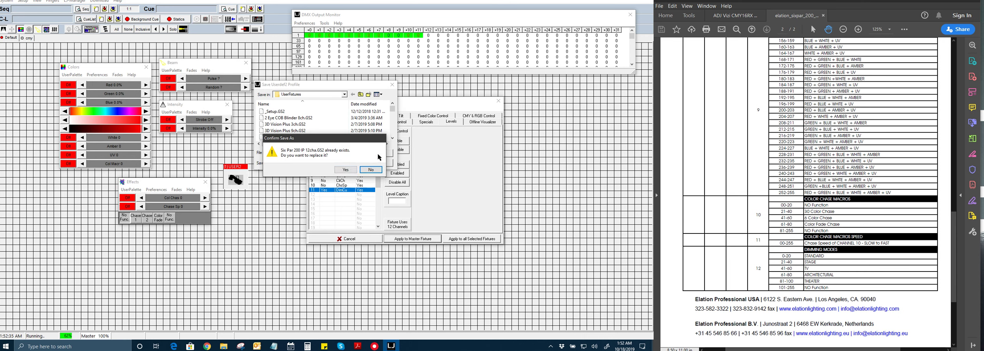
{"action": "left_click", "coordinate": [346, 170]}
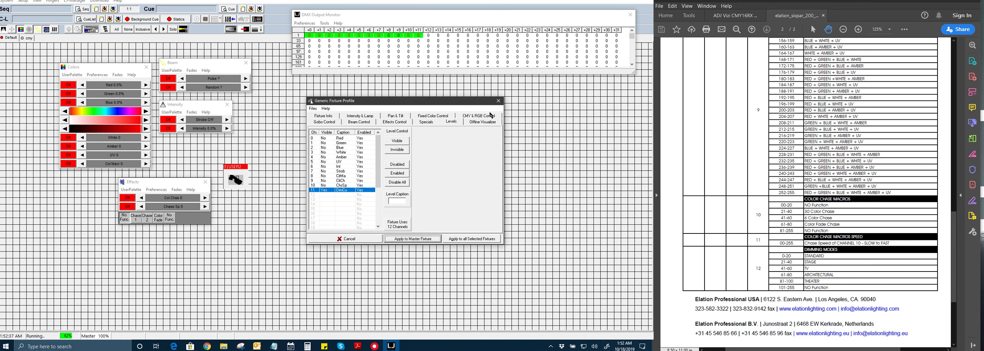
{"action": "left_click", "coordinate": [499, 101]}
Step: Close the DMX Output Monitor and bring up Setup's Fixture Configuration
{"action": "left_click", "coordinate": [231, 175]}
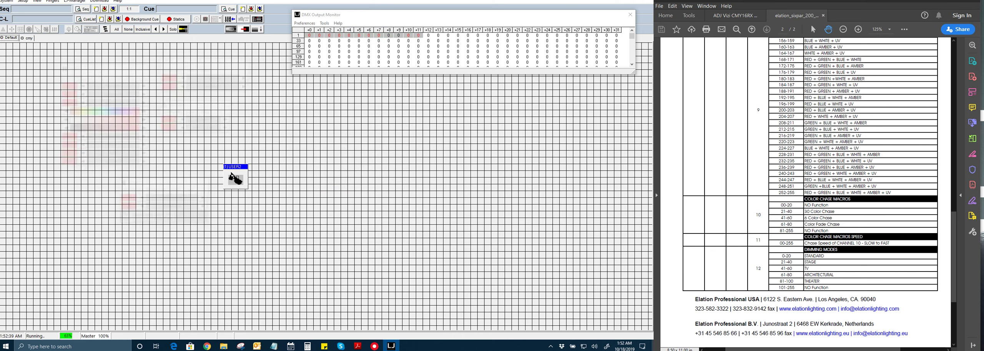
{"action": "left_click", "coordinate": [630, 15]}
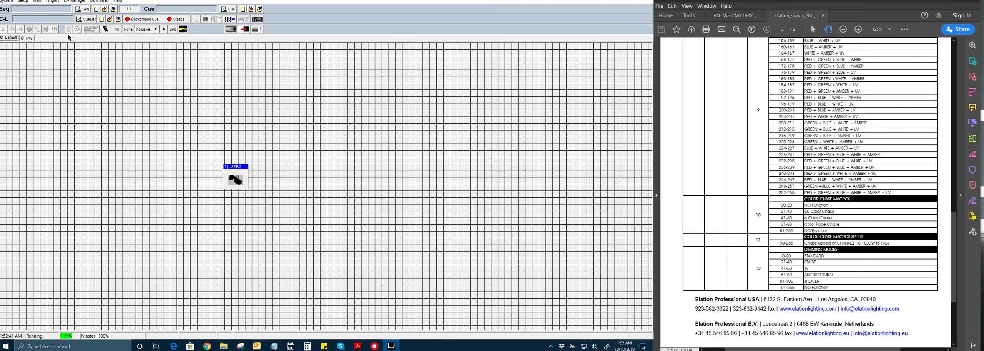
{"action": "left_click", "coordinate": [24, 2]}
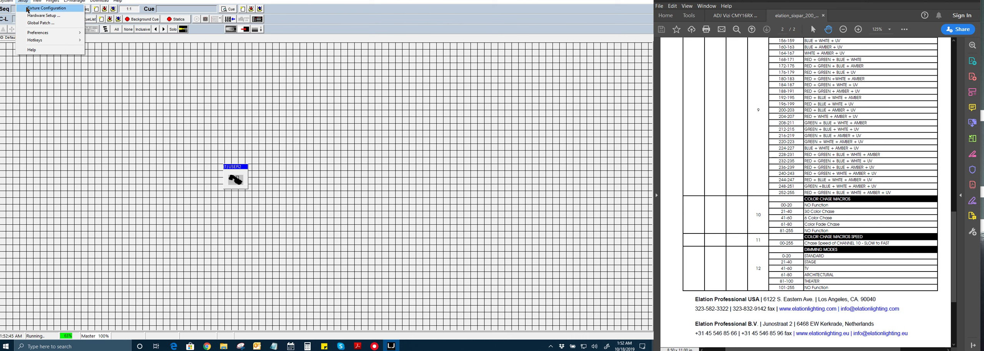
{"action": "left_click", "coordinate": [27, 9]}
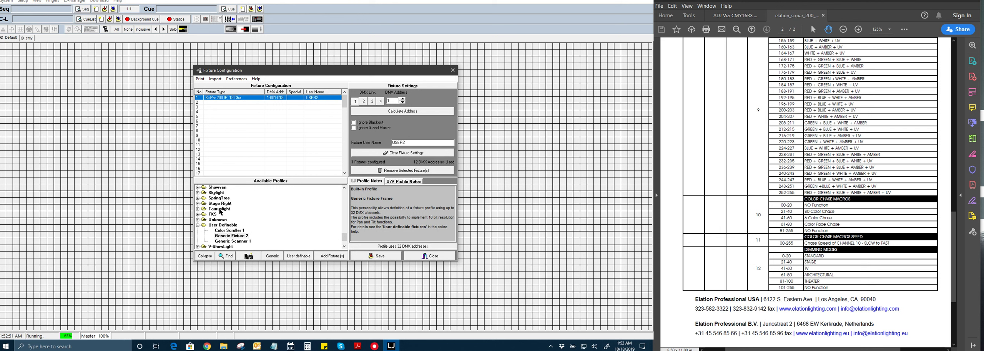
Step: Expand Elation in Available Profiles and select SixPar 200 IP, 12 Cha
{"action": "scroll", "coordinate": [201, 228], "scroll_direction": "up", "scroll_amount": 4}
{"action": "scroll", "coordinate": [201, 228], "scroll_direction": "up", "scroll_amount": 5}
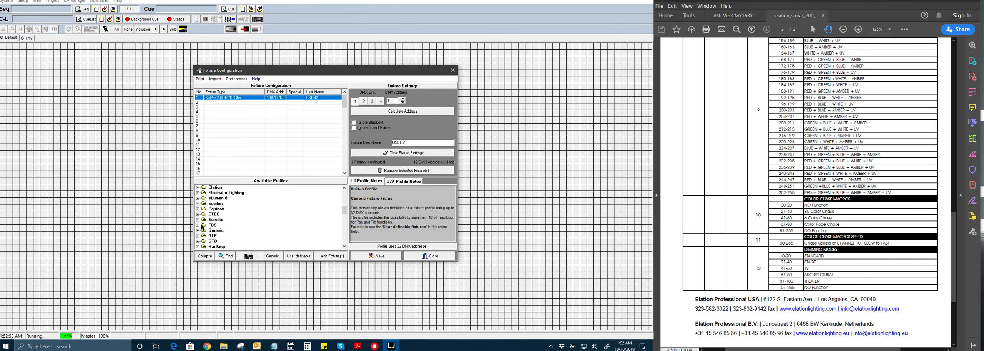
{"action": "scroll", "coordinate": [201, 228], "scroll_direction": "down", "scroll_amount": 2}
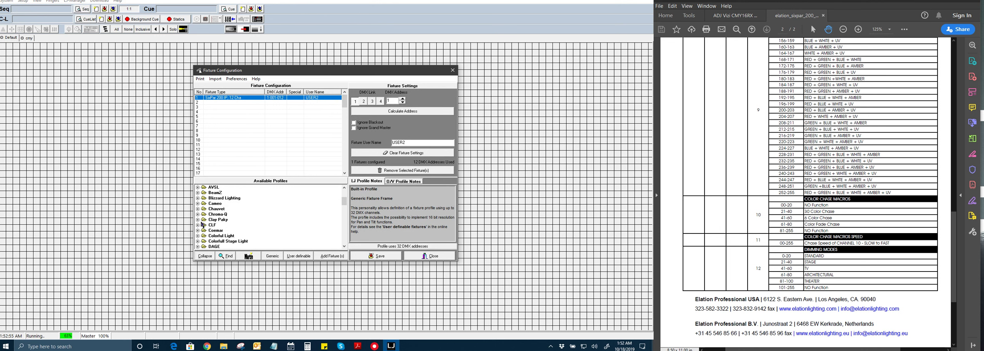
{"action": "scroll", "coordinate": [202, 224], "scroll_direction": "down", "scroll_amount": 2}
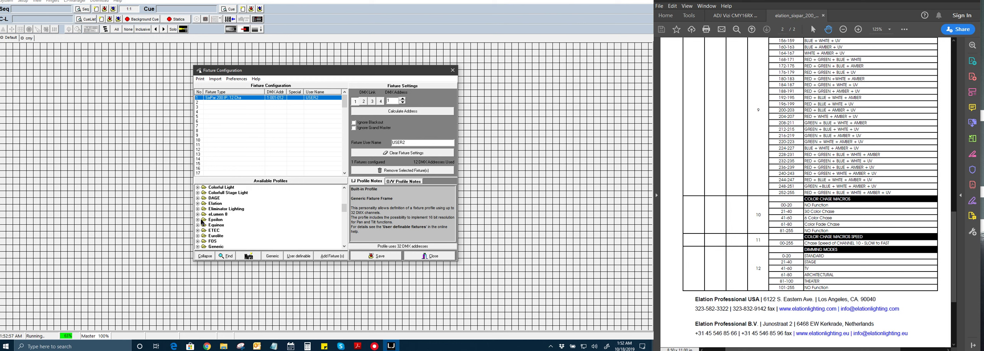
{"action": "left_click", "coordinate": [198, 205]}
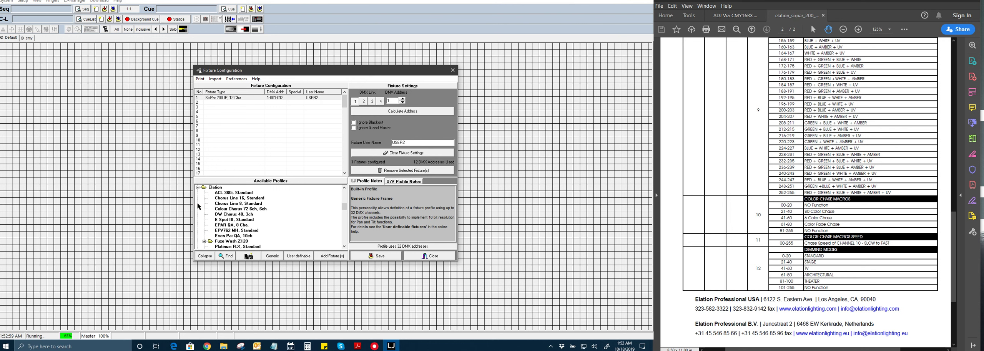
{"action": "scroll", "coordinate": [223, 200], "scroll_direction": "down", "scroll_amount": 3}
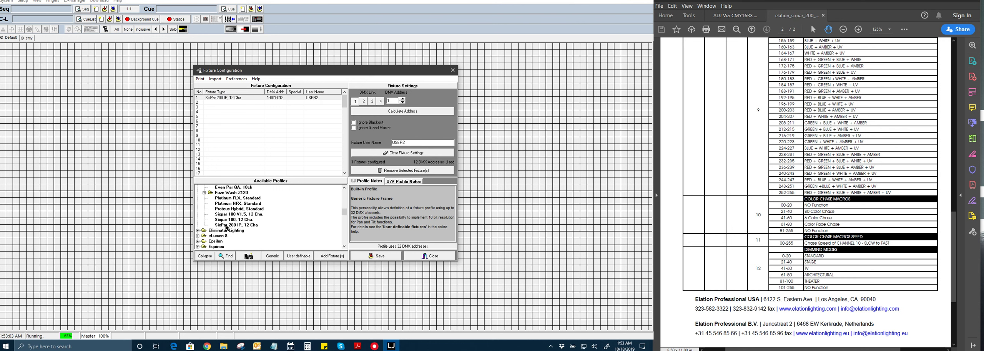
{"action": "left_click", "coordinate": [225, 225]}
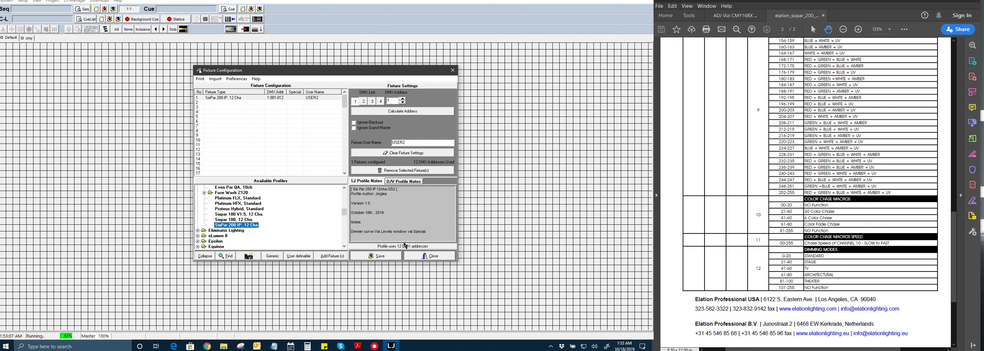
Step: Export the SixPar 200 IP, 12 Cha profile to the Desktop as Six_Par_200_IP_12cha.ldf
{"action": "right_click", "coordinate": [256, 228]}
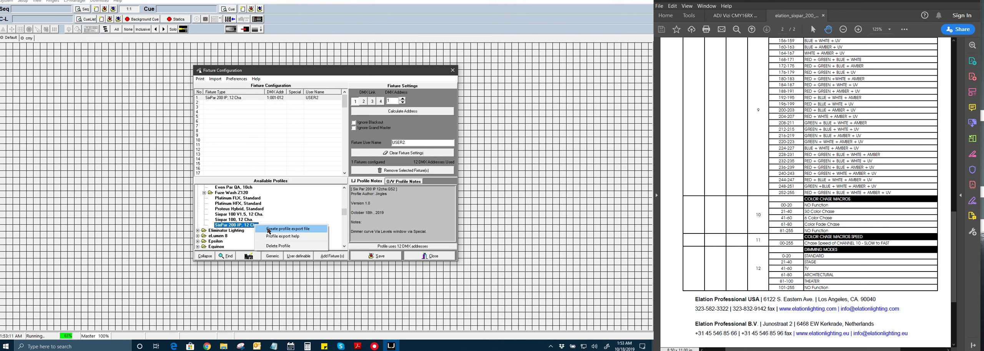
{"action": "left_click", "coordinate": [268, 230]}
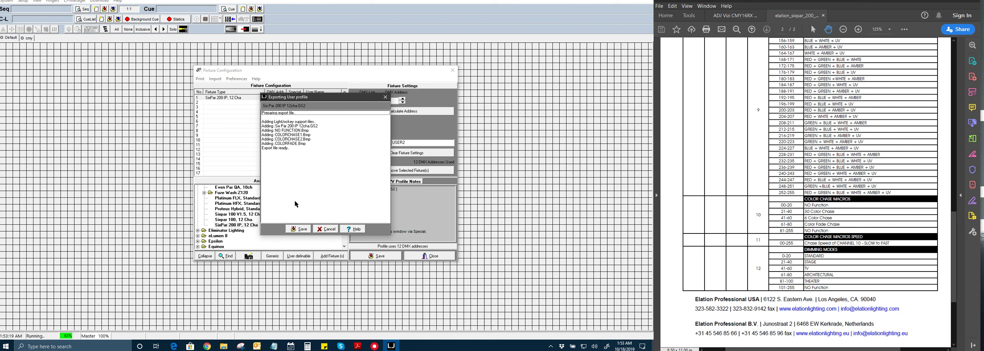
{"action": "left_click", "coordinate": [301, 230]}
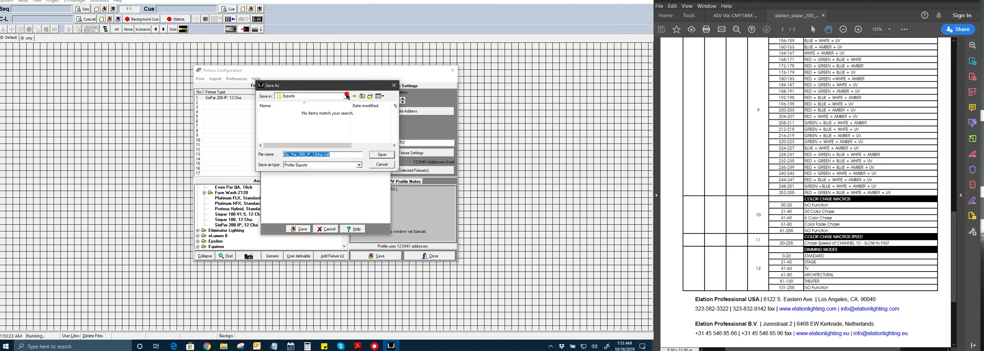
{"action": "scroll", "coordinate": [322, 119], "scroll_direction": "up", "scroll_amount": 6}
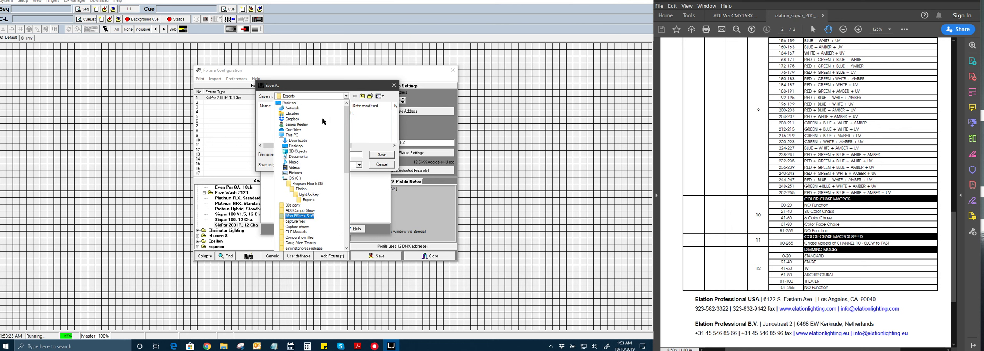
{"action": "left_click", "coordinate": [289, 103]}
{"action": "left_click", "coordinate": [350, 154]}
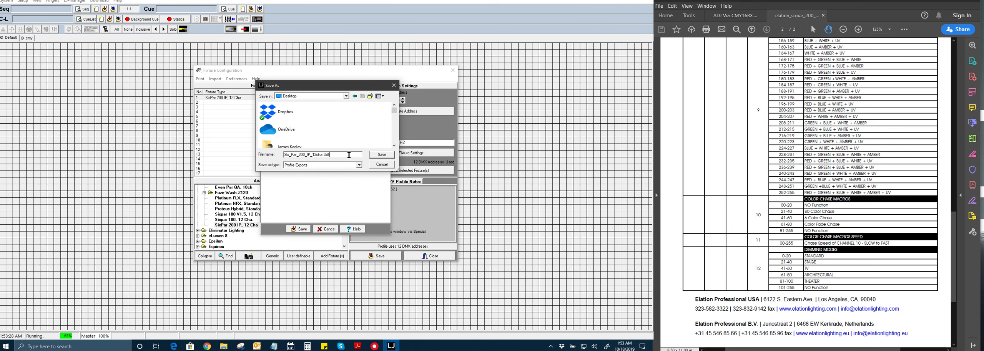
{"action": "left_click", "coordinate": [375, 155]}
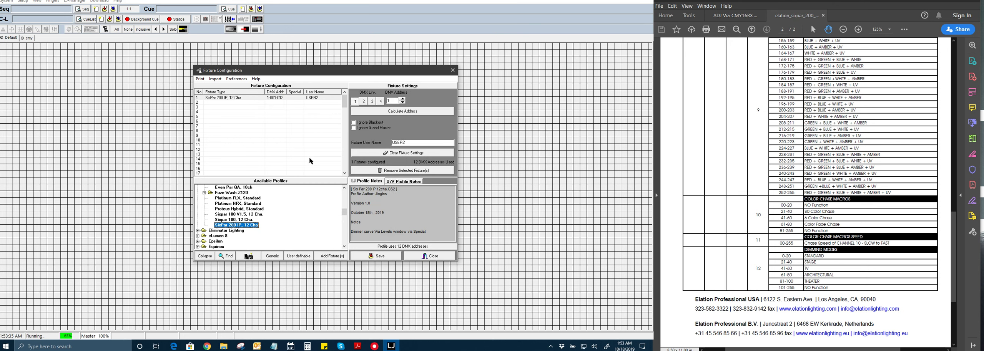
Step: Remove the SixPar 200 IP fixture in row 1 and close Fixture Configuration
{"action": "left_click", "coordinate": [220, 98]}
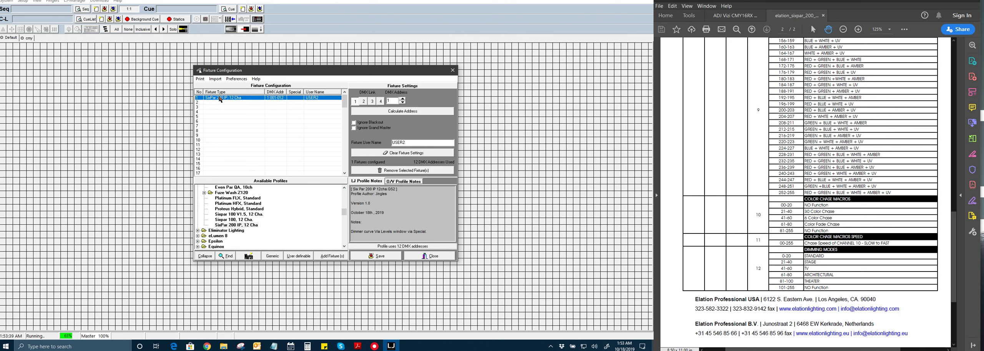
{"action": "left_click", "coordinate": [383, 172]}
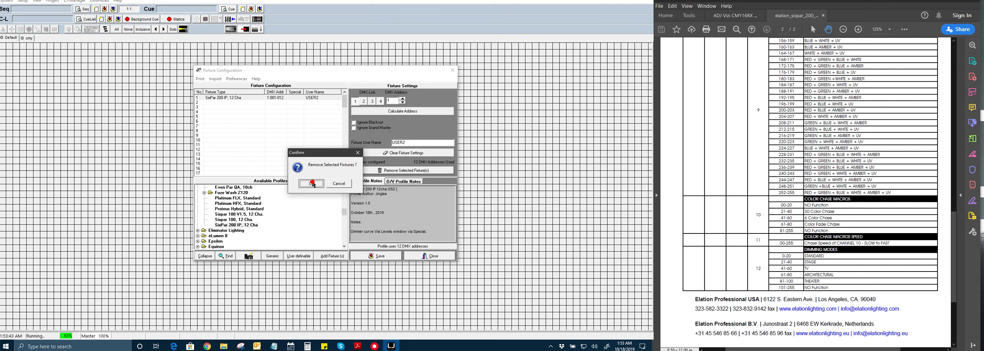
{"action": "left_click", "coordinate": [311, 184]}
{"action": "left_click", "coordinate": [377, 255]}
{"action": "left_click", "coordinate": [429, 256]}
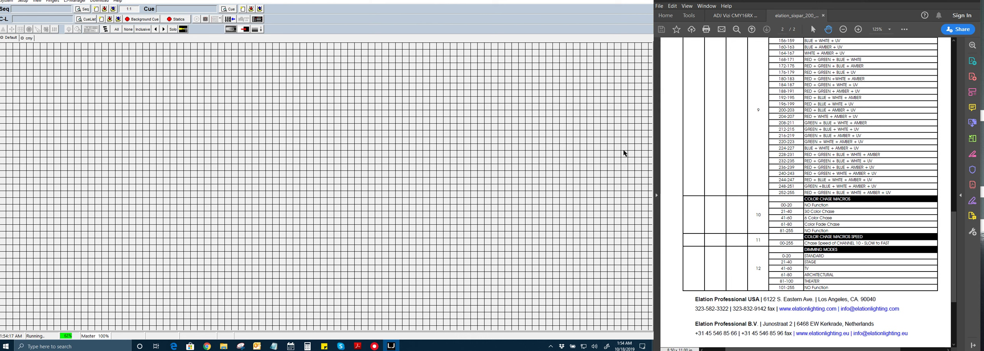
Step: In a blank Notepad note, enter the ADJ and Elation Lighting contacts' e-mail addresses on separate lines
{"action": "left_click", "coordinate": [274, 346]}
{"action": "key", "text": "Return"}
{"action": "key", "text": "Return"}
{"action": "key", "text": "BackSpace"}
{"action": "key", "text": "BackSpace"}
{"action": "key", "text": "BackSpace"}
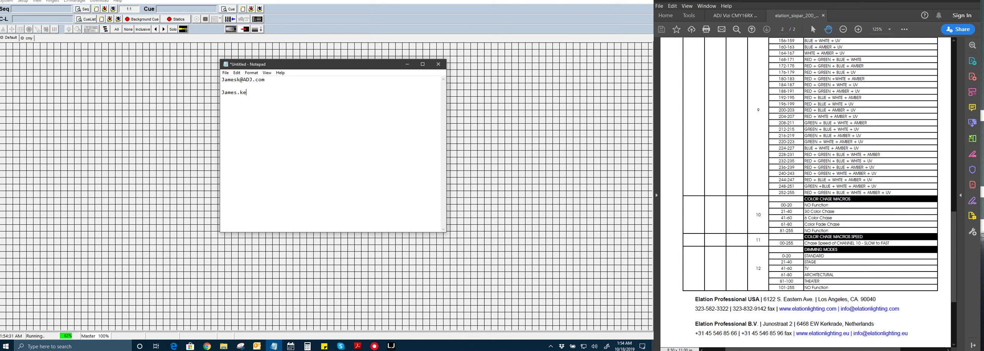
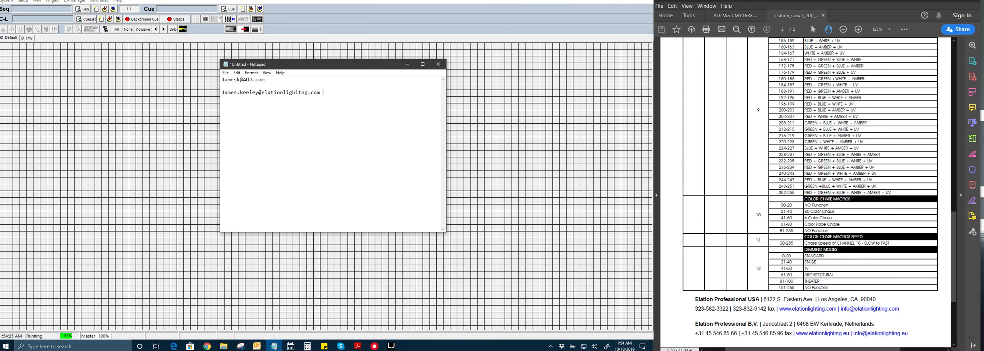
{"action": "left_click_drag", "start_coordinate": [312, 69], "coordinate": [308, 71]}
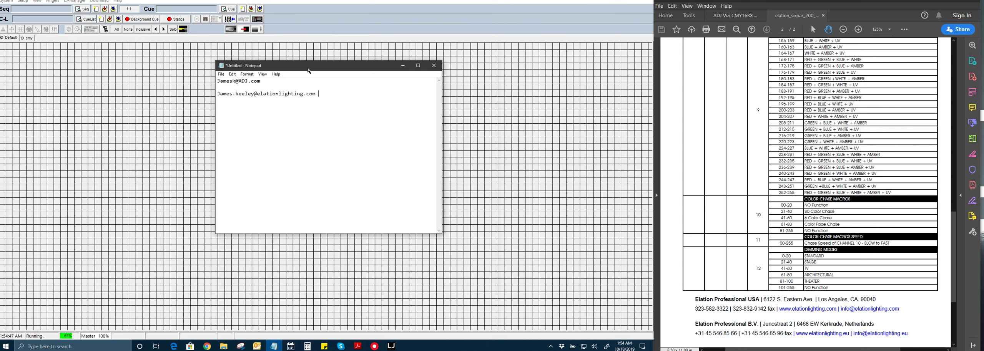